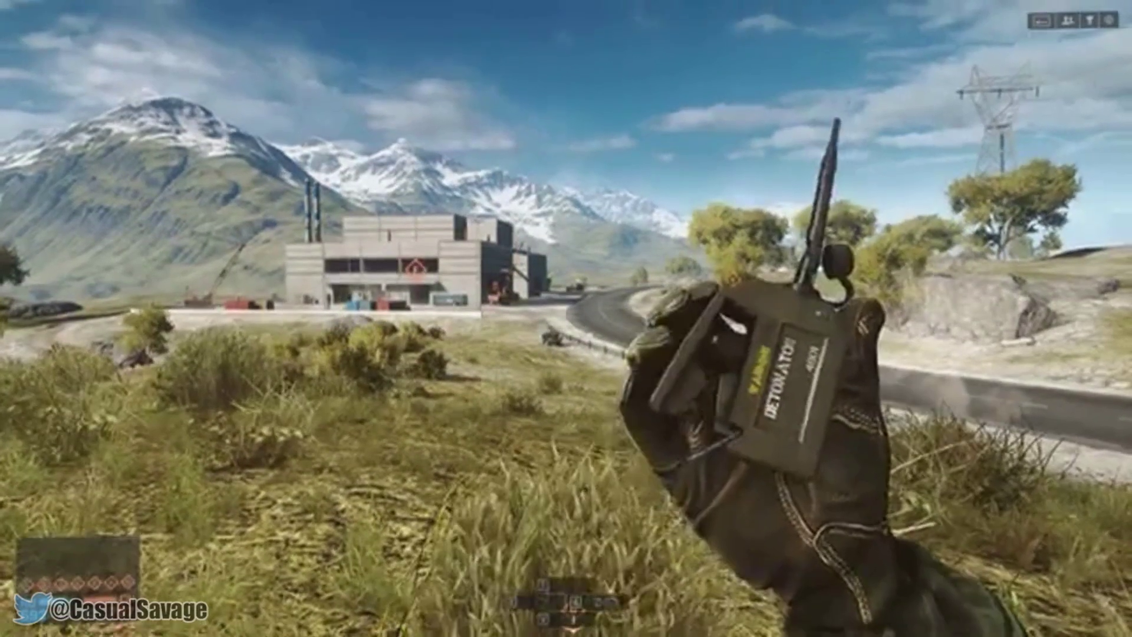
- After viewing the Battlefield 4 explosion clip, launch Vegas Pro 12.0 with an empty untitled project
{"action": "left_click", "coordinate": [565, 319]}
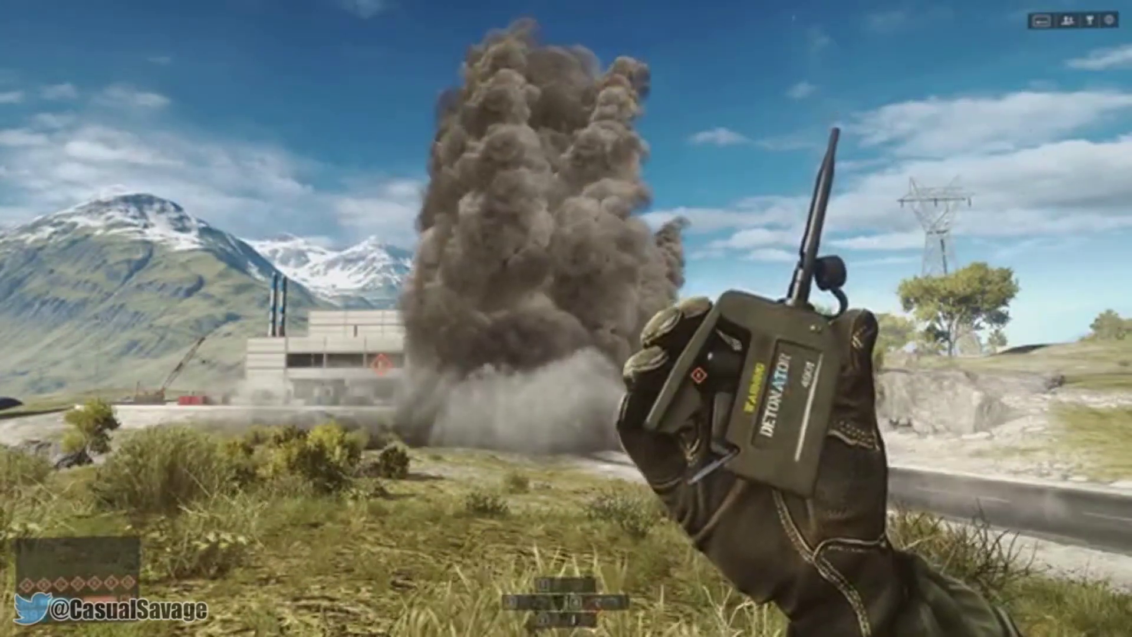
{"action": "key", "text": "1"}
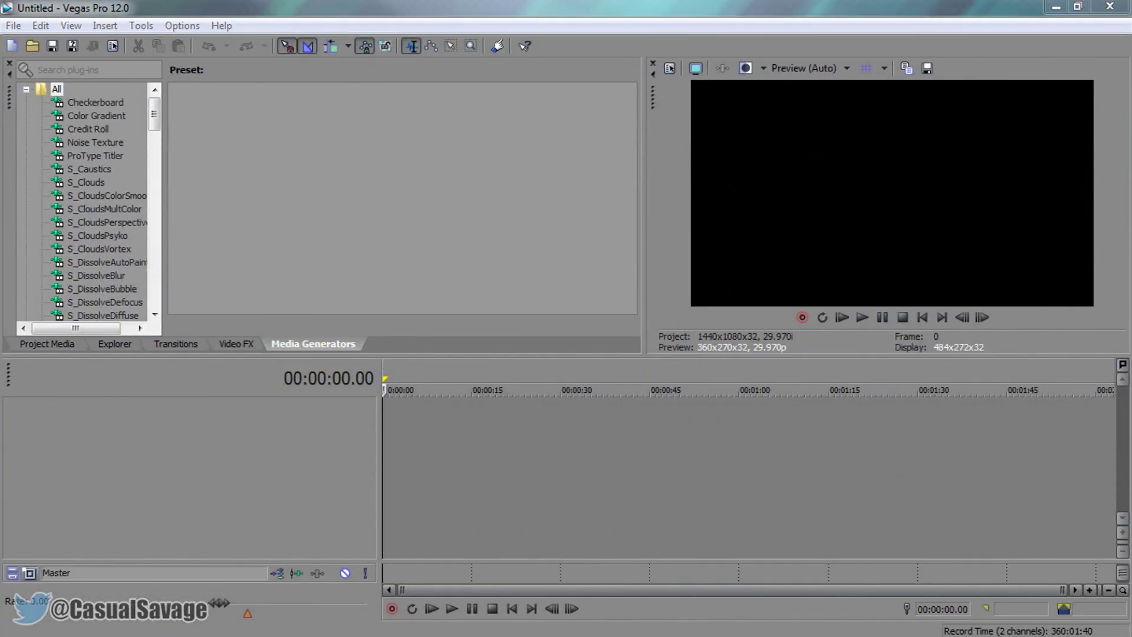
- Add the battlefield clip to the timeline, disable its resampling, and trim its opening moments
{"action": "left_click_drag", "start_coordinate": [549, 392], "coordinate": [386, 430]}
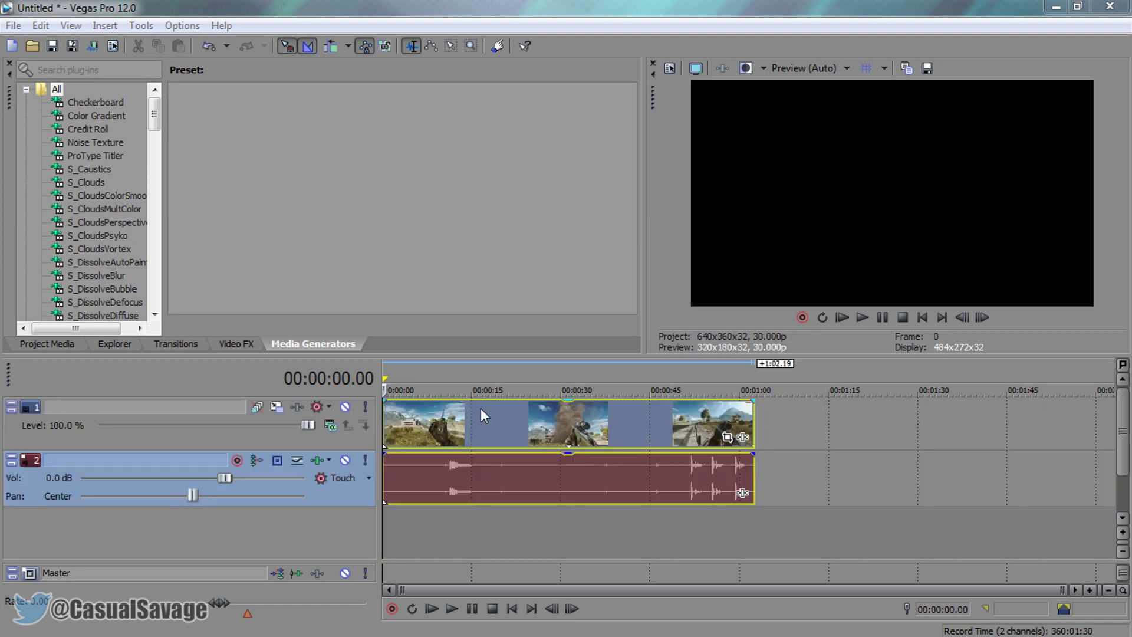
{"action": "right_click", "coordinate": [389, 435]}
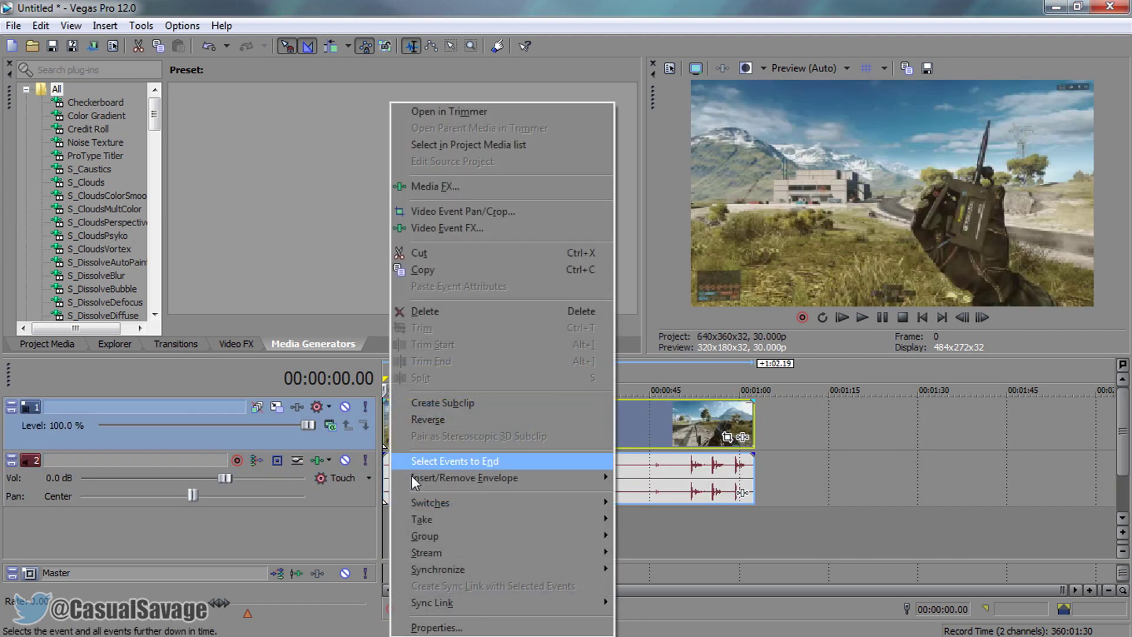
{"action": "left_click", "coordinate": [436, 628]}
{"action": "left_click", "coordinate": [476, 269]}
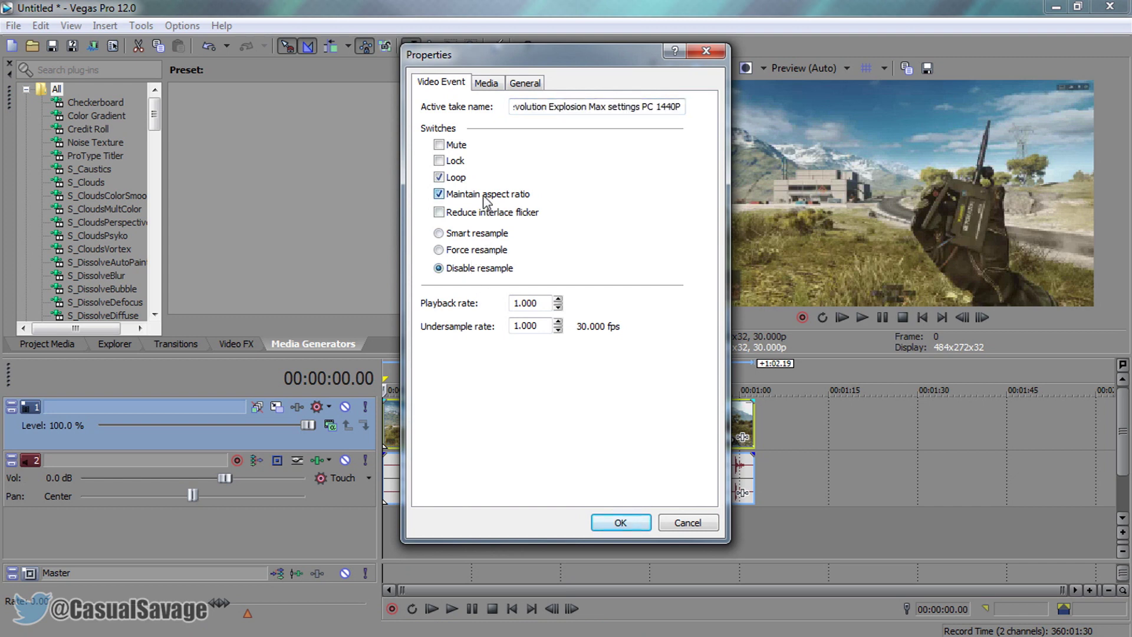
{"action": "left_click", "coordinate": [615, 523]}
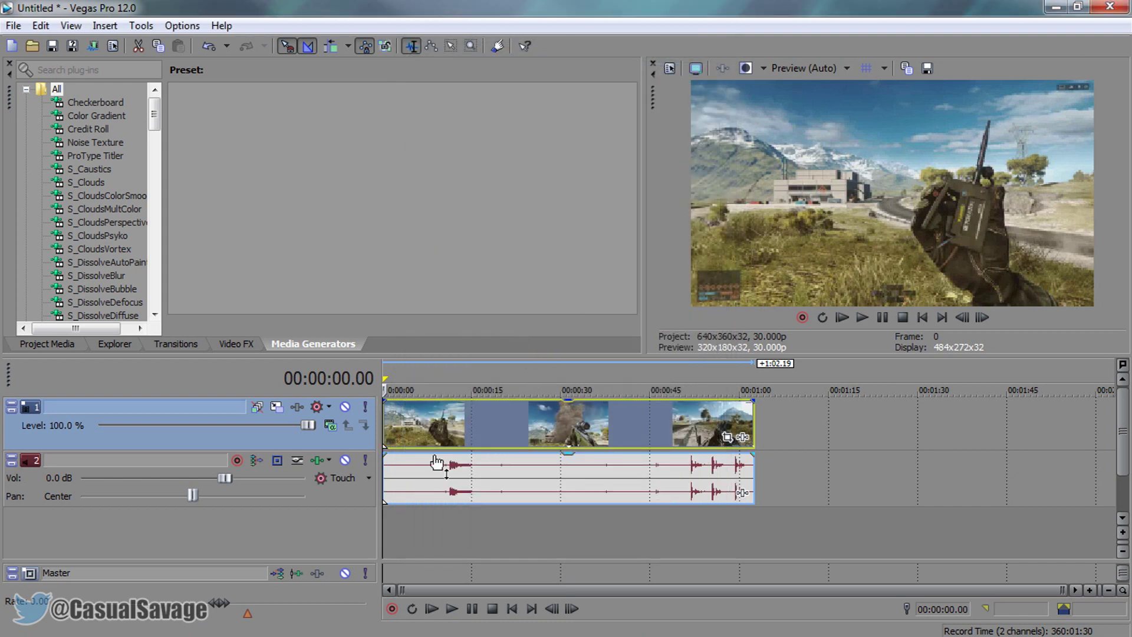
{"action": "scroll", "coordinate": [434, 462], "scroll_direction": "up", "scroll_amount": 3}
{"action": "left_click_drag", "start_coordinate": [386, 431], "coordinate": [472, 436]}
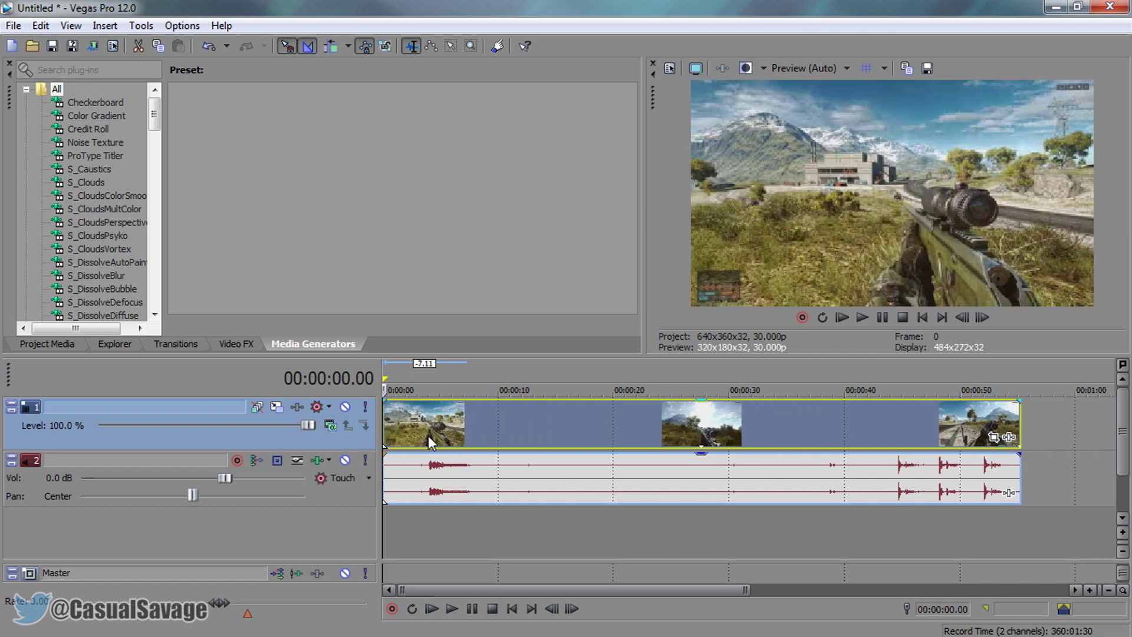
- Split the clip at about 00:00:12.03 and delete everything after the cut
{"action": "key", "text": "space"}
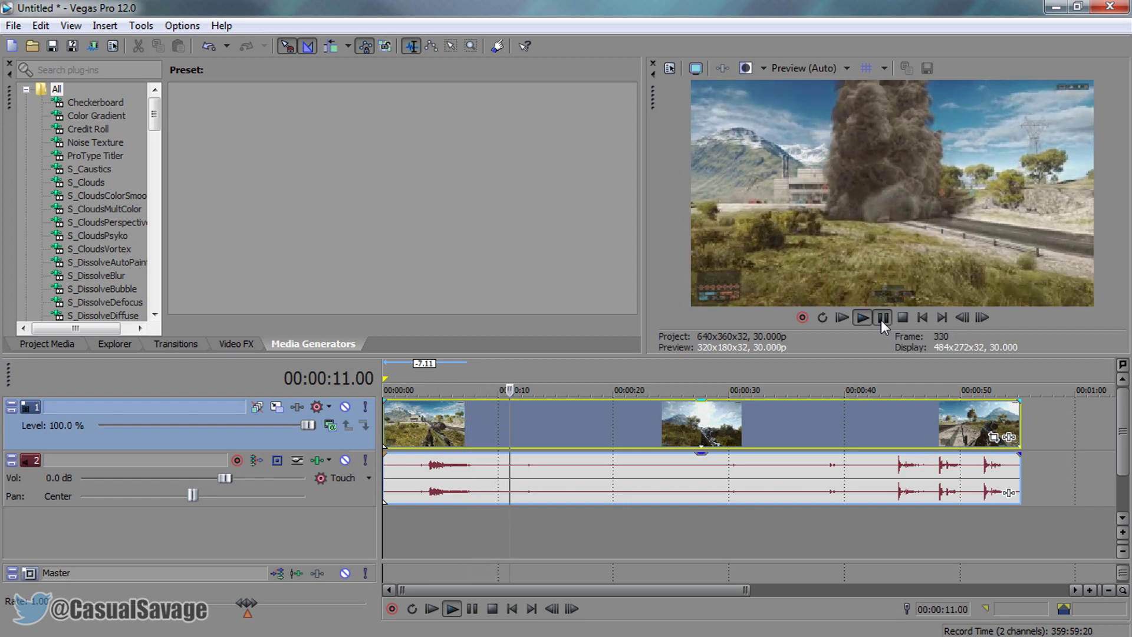
{"action": "left_click", "coordinate": [883, 317]}
{"action": "key", "text": "s"}
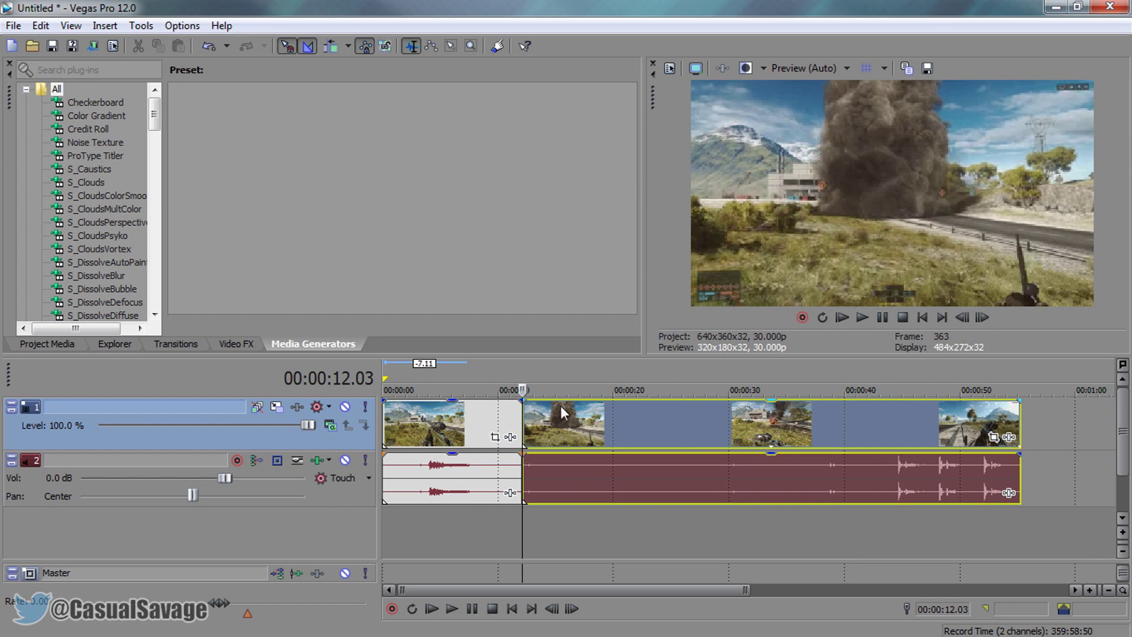
{"action": "left_click", "coordinate": [554, 424]}
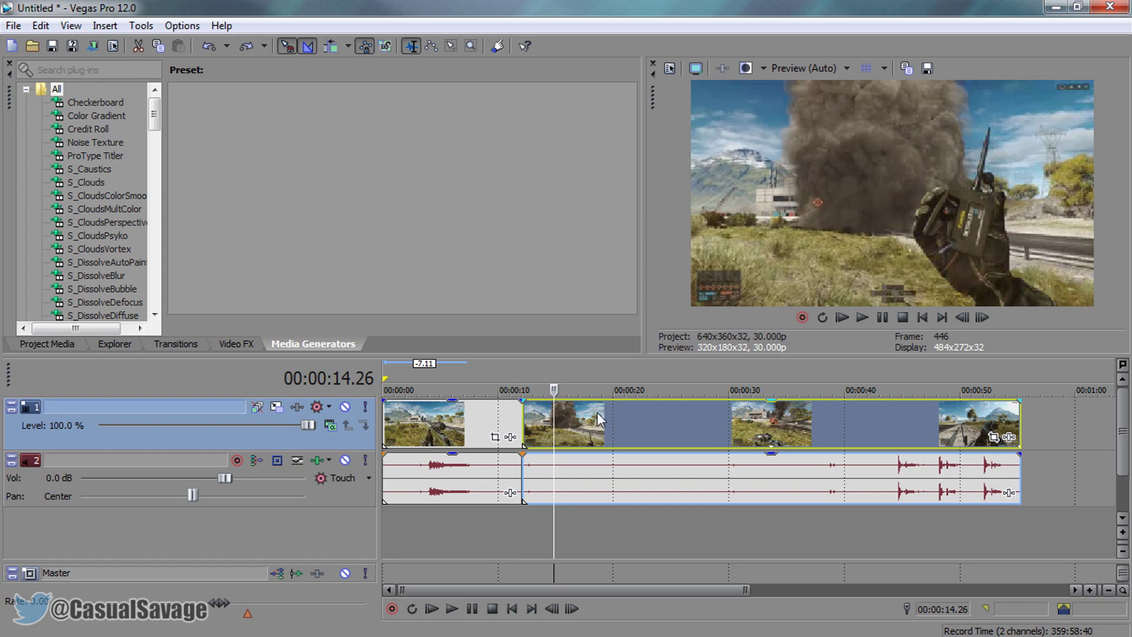
{"action": "key", "text": "Delete"}
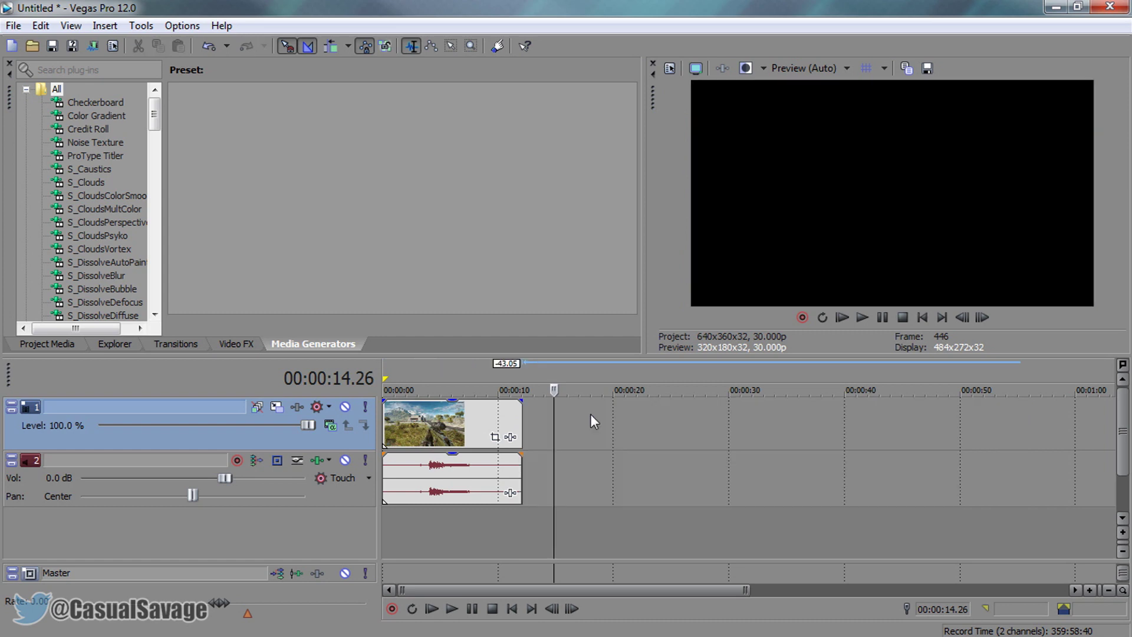
- Frame-step to the explosion's first frame at 00:00:03.26 and drop unnamed marker 1 there
{"action": "left_click", "coordinate": [399, 416]}
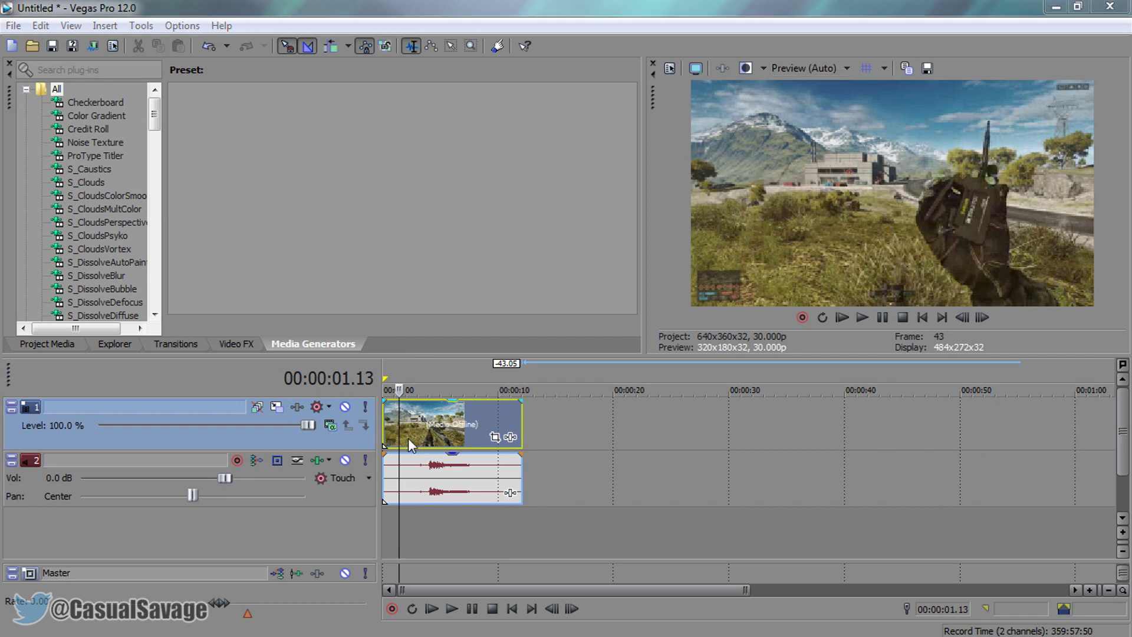
{"action": "key", "text": "space"}
{"action": "scroll", "coordinate": [532, 450], "scroll_direction": "up", "scroll_amount": 3}
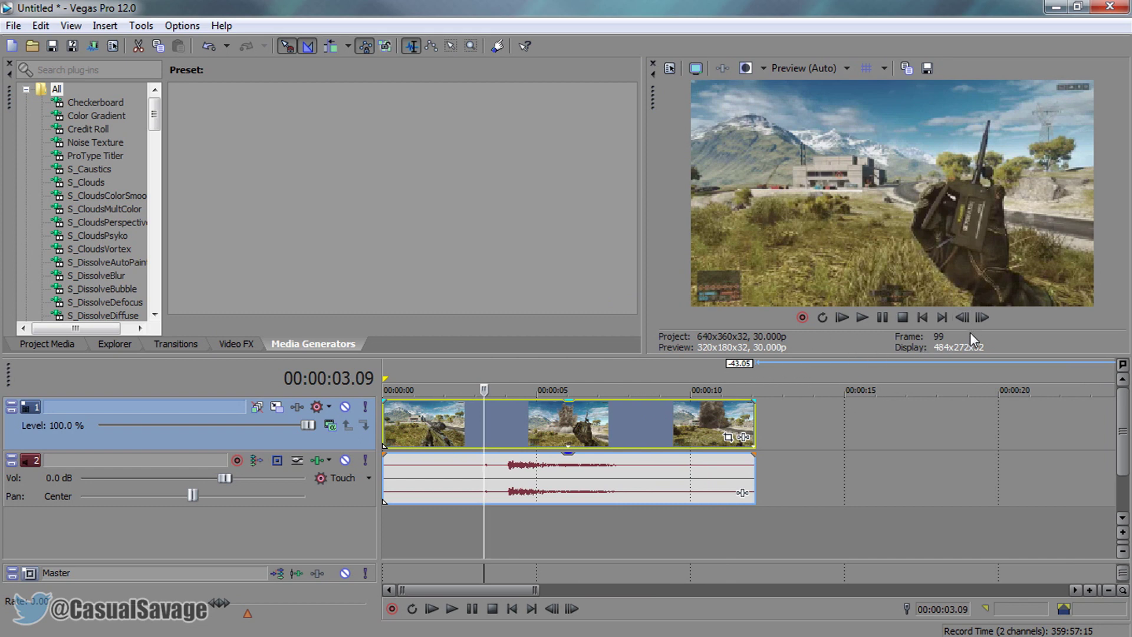
{"action": "left_click", "coordinate": [981, 318]}
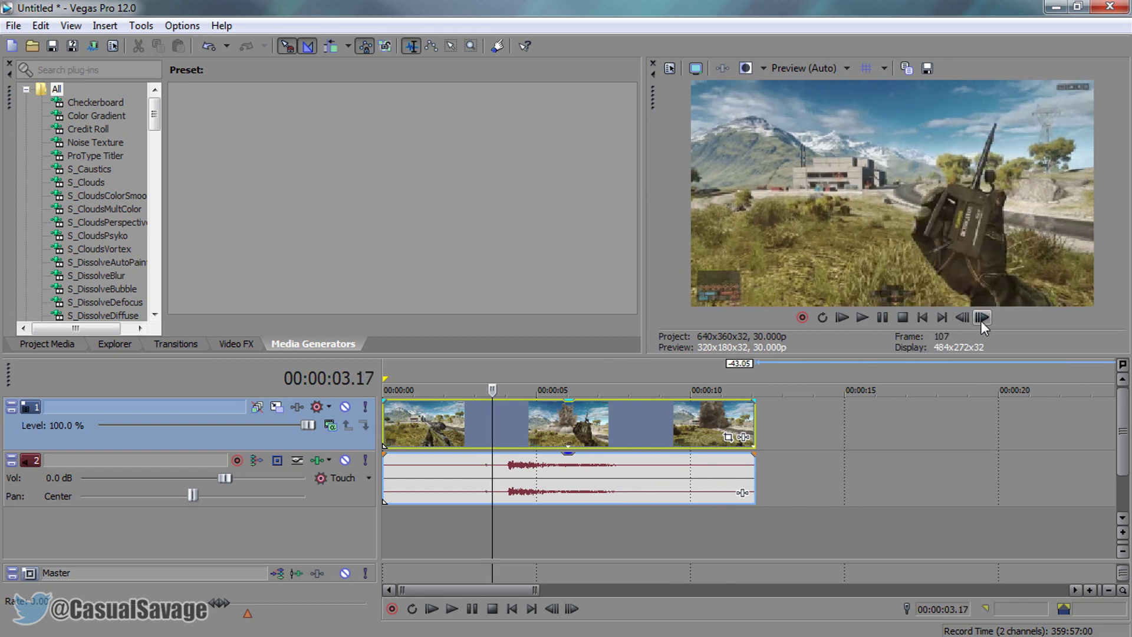
{"action": "left_click", "coordinate": [981, 319]}
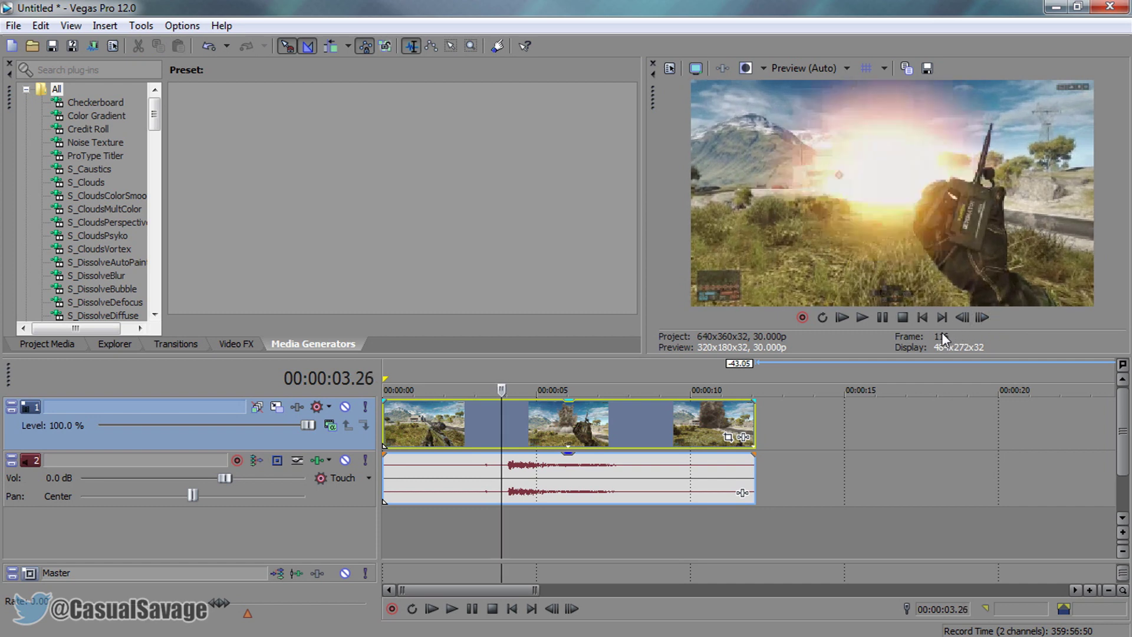
{"action": "key", "text": "Left"}
{"action": "key", "text": "Right"}
{"action": "key", "text": "m"}
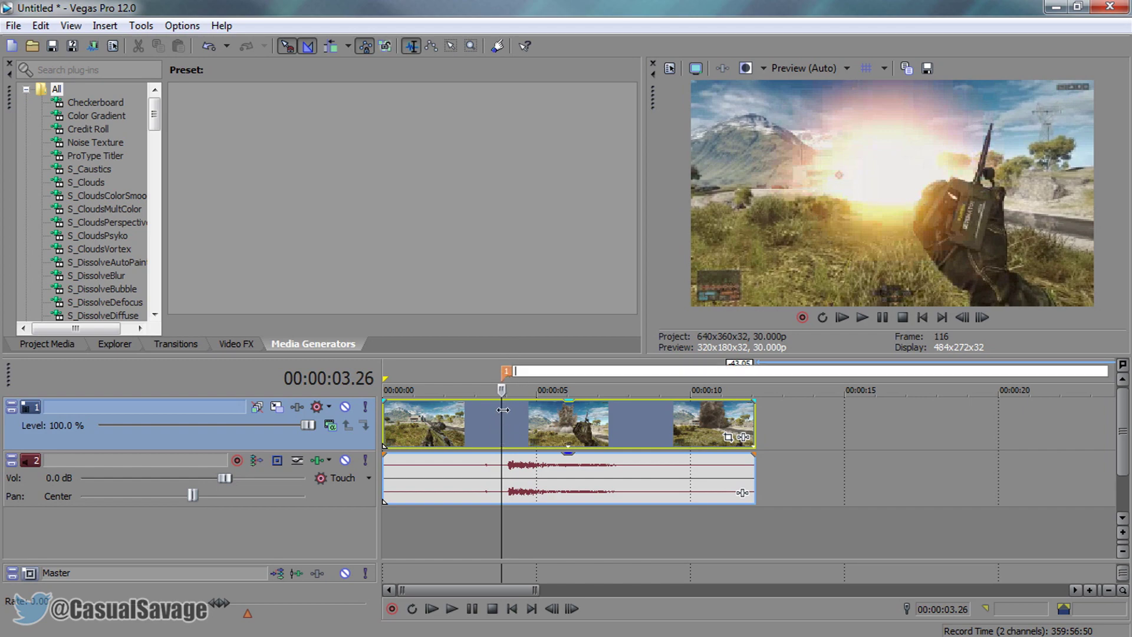
{"action": "key", "text": "Return"}
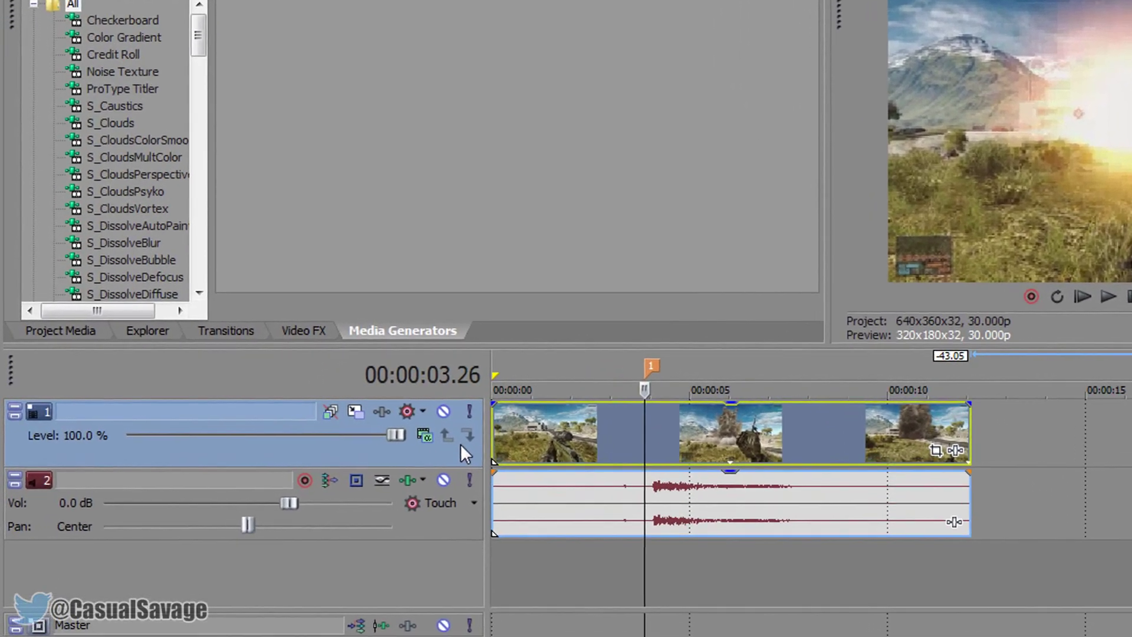
- Insert a new empty video track above the battlefield clip
{"action": "right_click", "coordinate": [362, 432]}
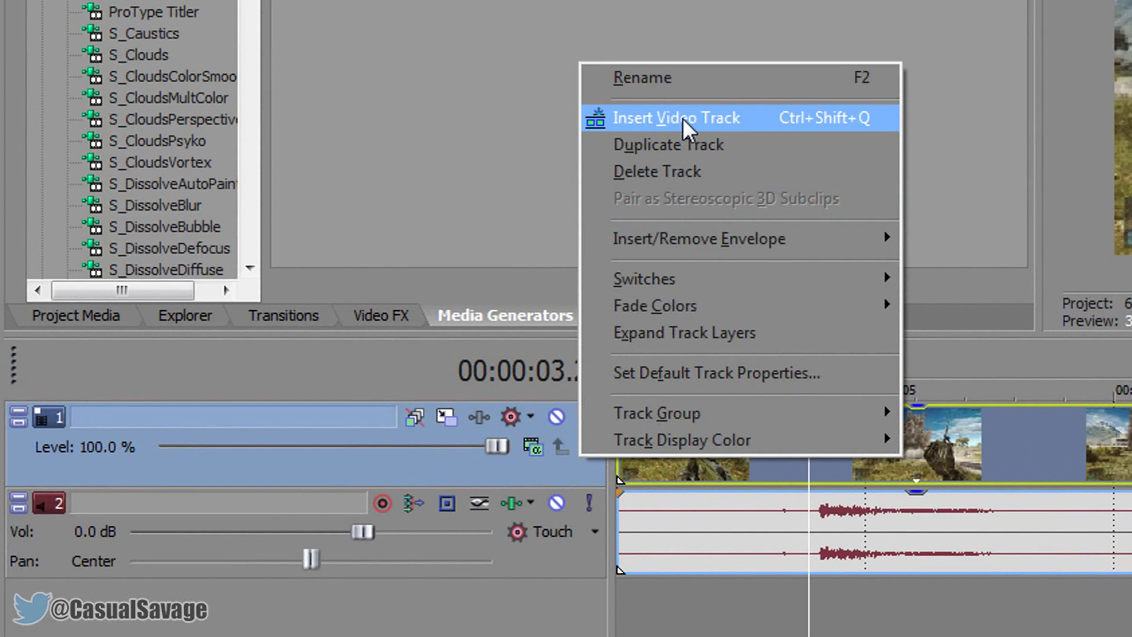
{"action": "left_click", "coordinate": [615, 145]}
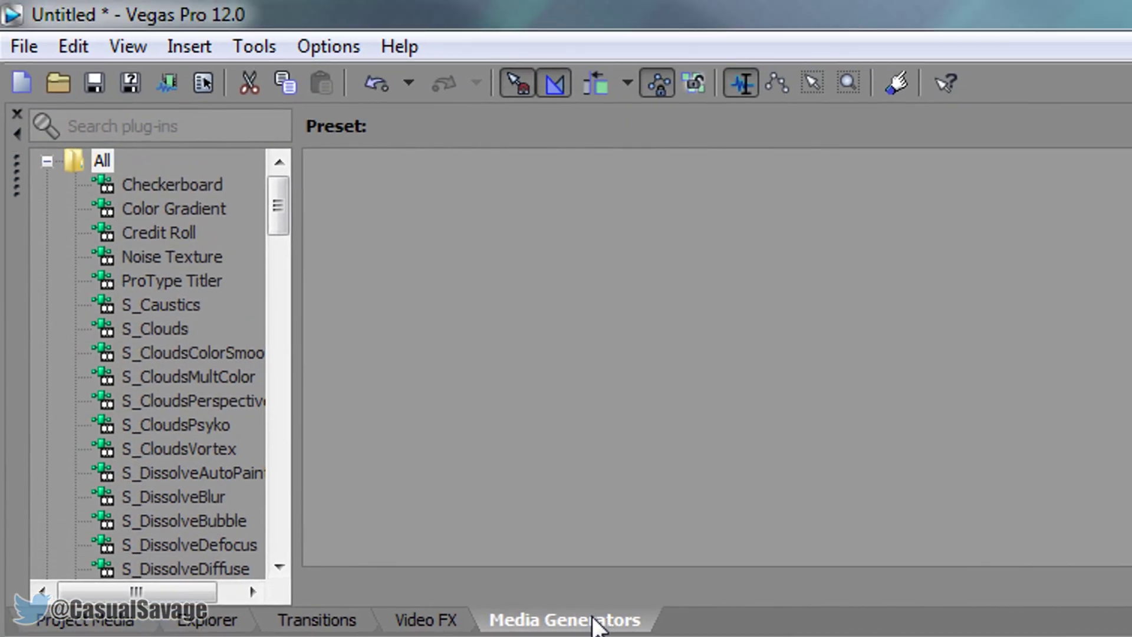
{"action": "left_click", "coordinate": [129, 46]}
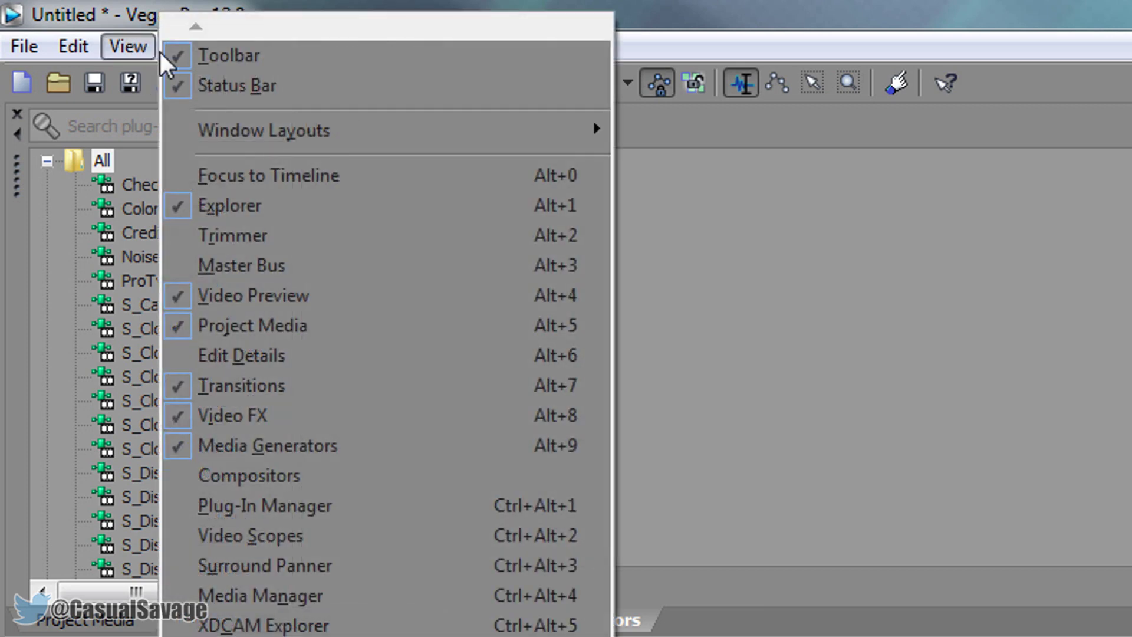
{"action": "mouse_move", "coordinate": [277, 132]}
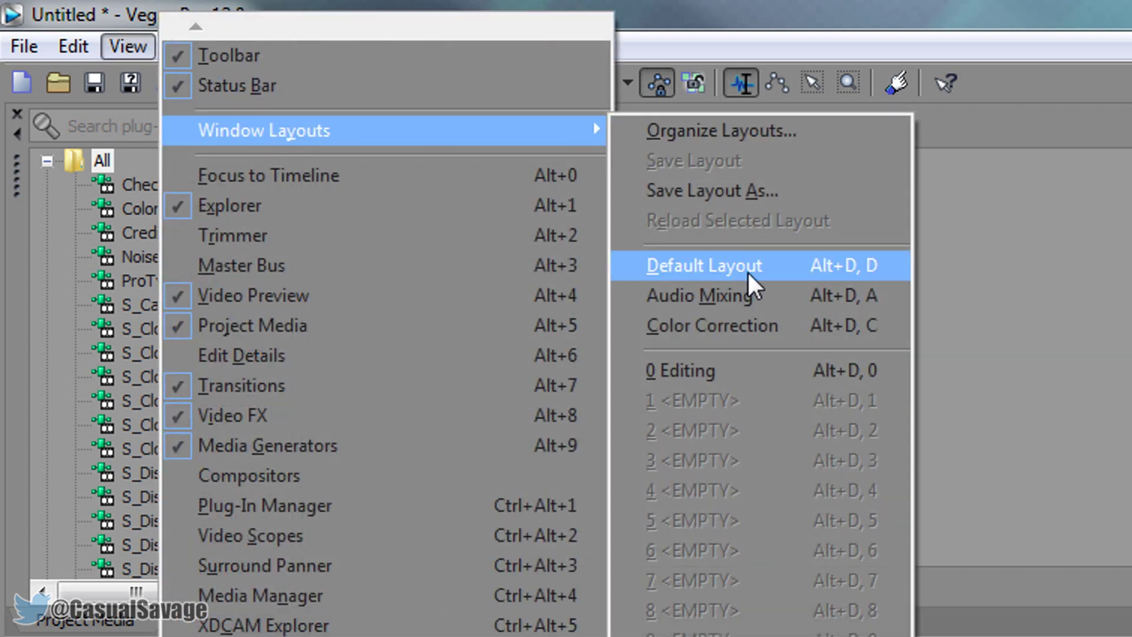
{"action": "left_click", "coordinate": [943, 297]}
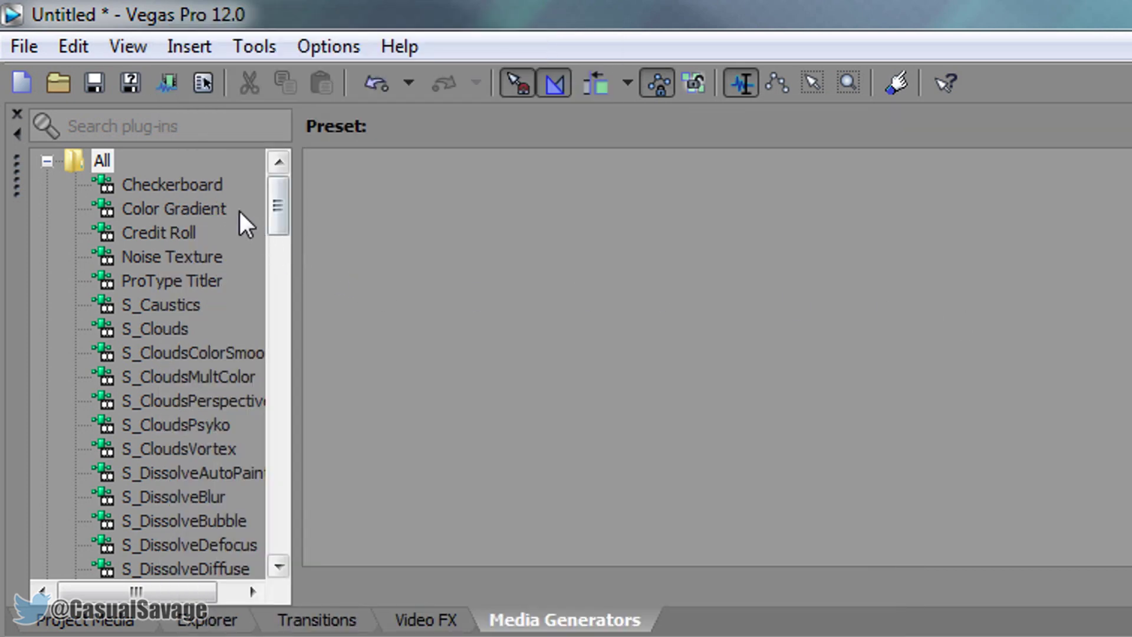
- Place the Elliptical Ring colour gradient preset on the new top track at the explosion marker
{"action": "left_click", "coordinate": [177, 207]}
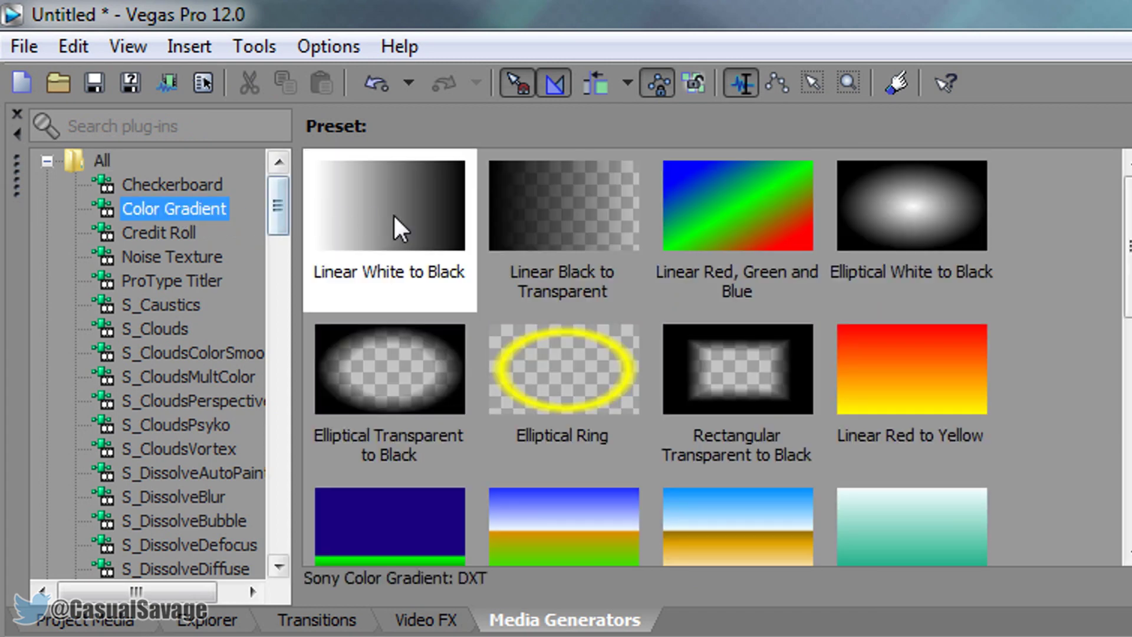
{"action": "left_click", "coordinate": [563, 365]}
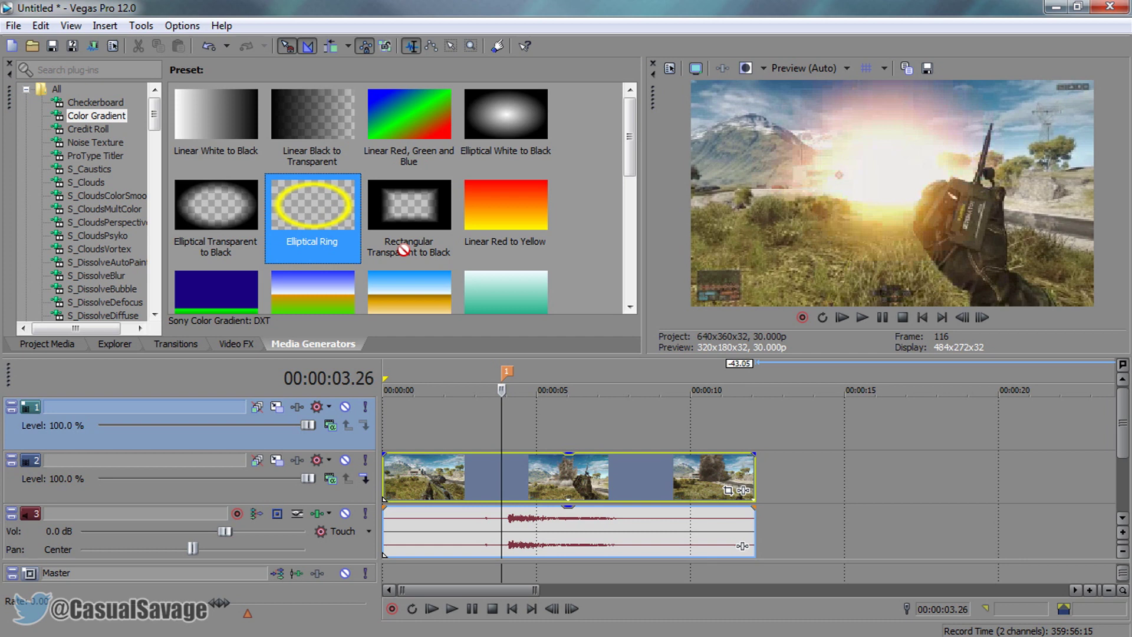
{"action": "left_click_drag", "start_coordinate": [570, 366], "coordinate": [504, 415]}
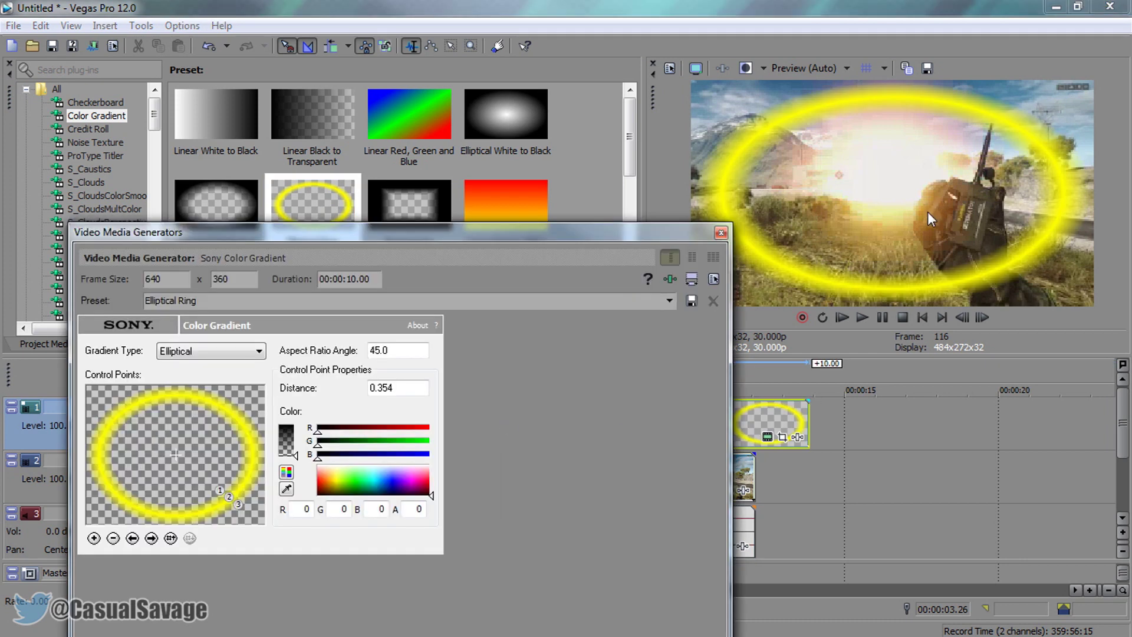
{"action": "left_click", "coordinate": [720, 232]}
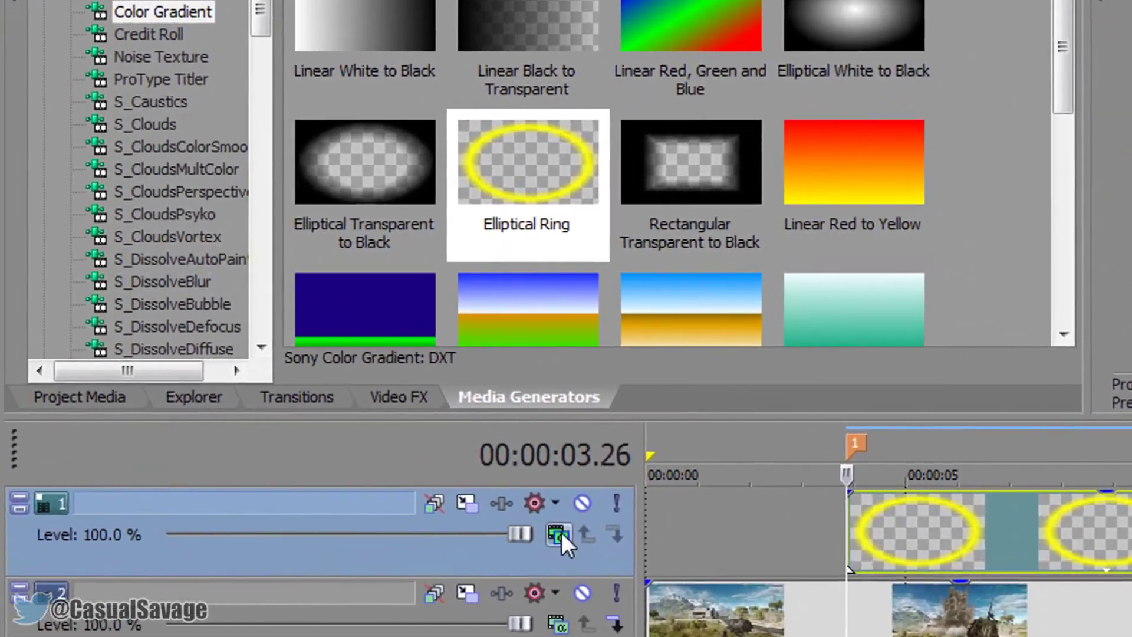
- Set the top track's composite mode to the Sony Height Map plug-in
{"action": "left_click", "coordinate": [441, 447]}
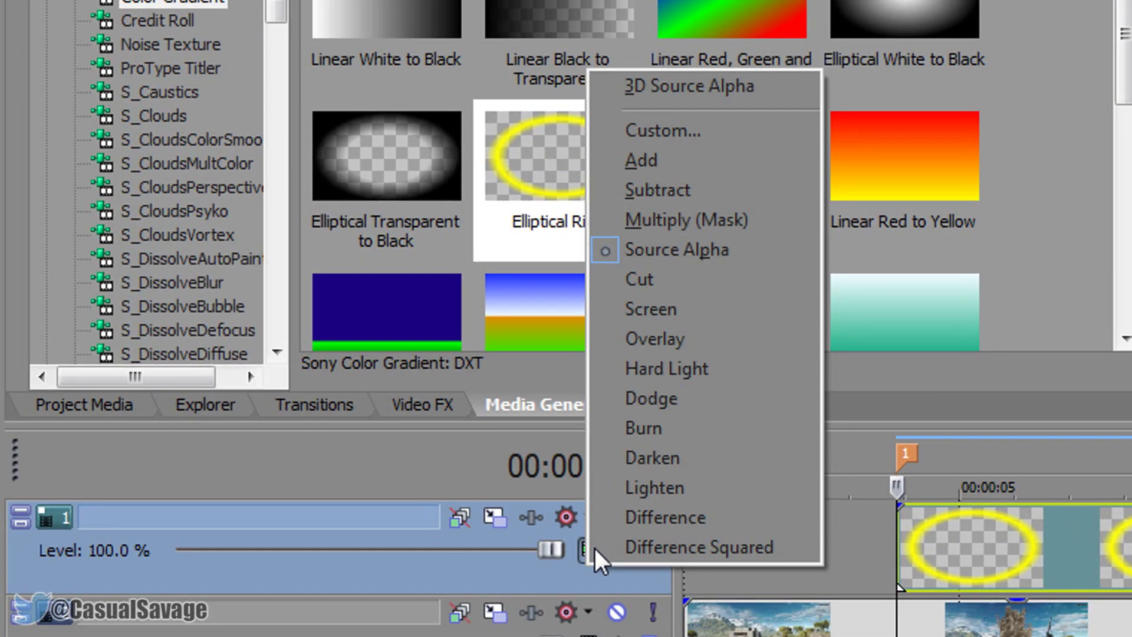
{"action": "left_click", "coordinate": [675, 134]}
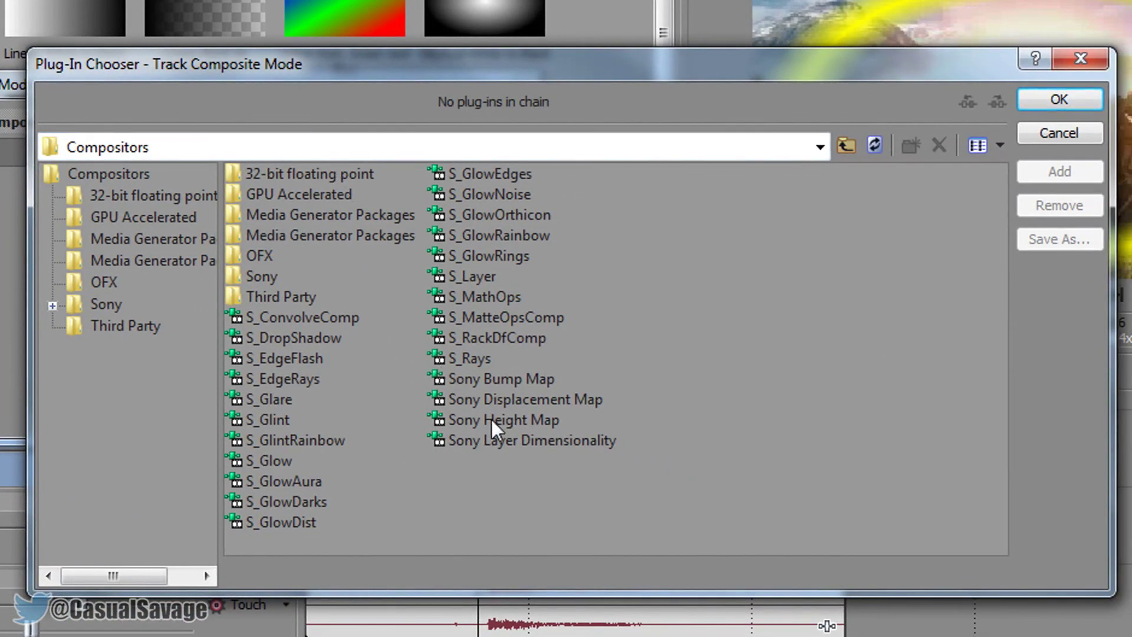
{"action": "double_click", "coordinate": [491, 419]}
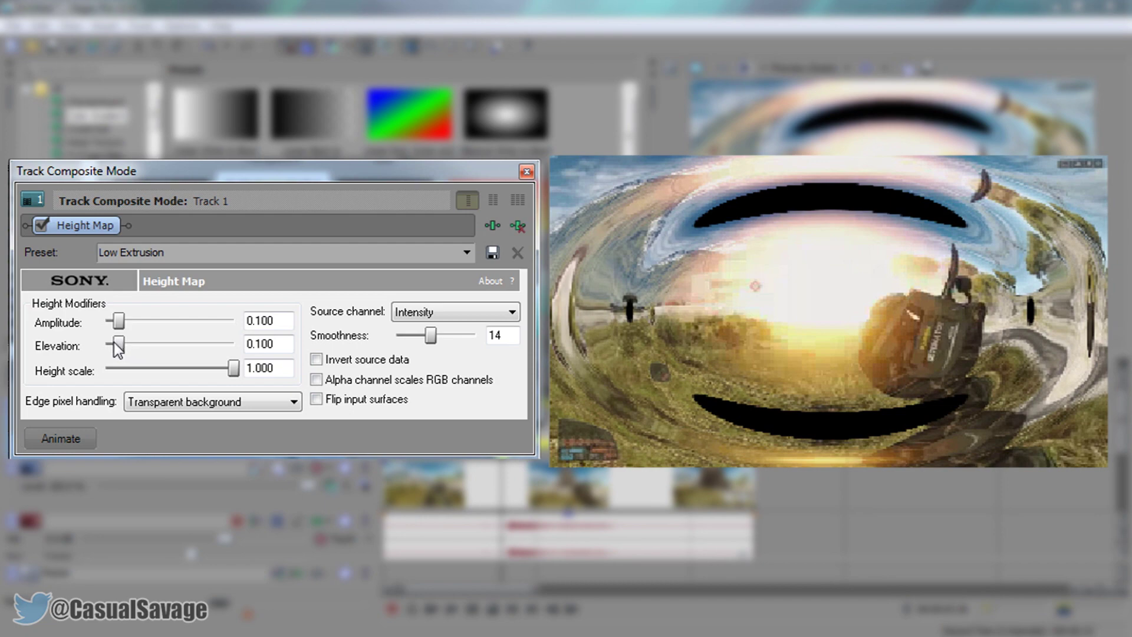
- Set the Height Map elevation to 0.023 and edge pixel handling to wrap pixels around
{"action": "left_click_drag", "start_coordinate": [116, 344], "coordinate": [108, 354]}
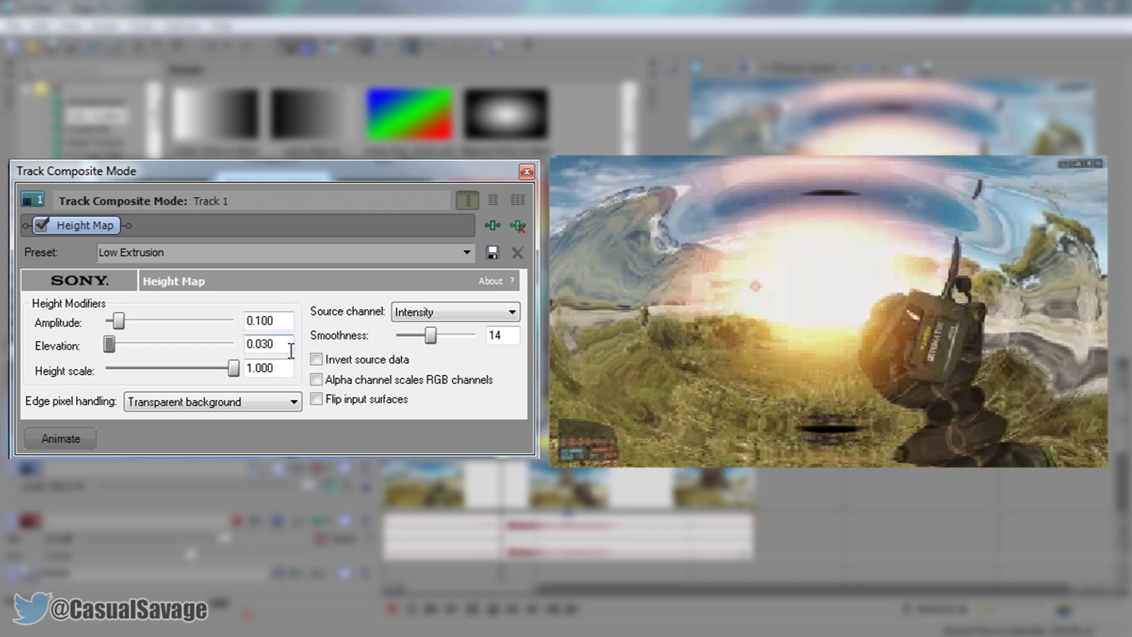
{"action": "left_click", "coordinate": [263, 346]}
{"action": "key", "text": "BackSpace"}
{"action": "key", "text": "BackSpace"}
{"action": "type", "text": "23"}
{"action": "left_click", "coordinate": [218, 403]}
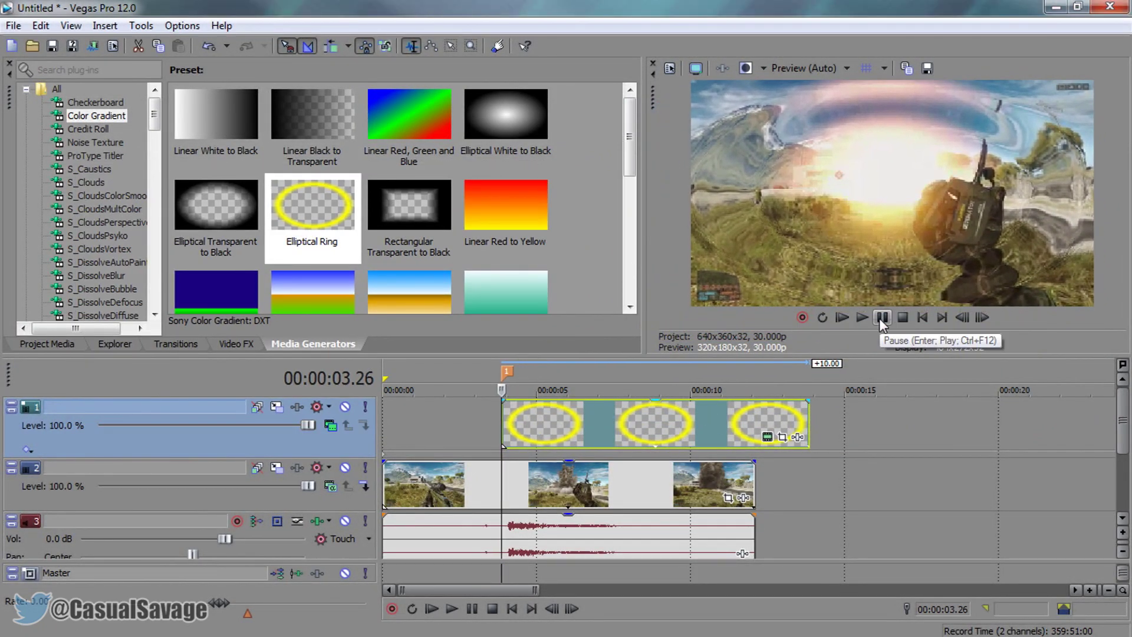
- Play the warped shockwave section from 3.26 and pause at 00:00:05.07
{"action": "scroll", "coordinate": [708, 446], "scroll_direction": "up", "scroll_amount": 2}
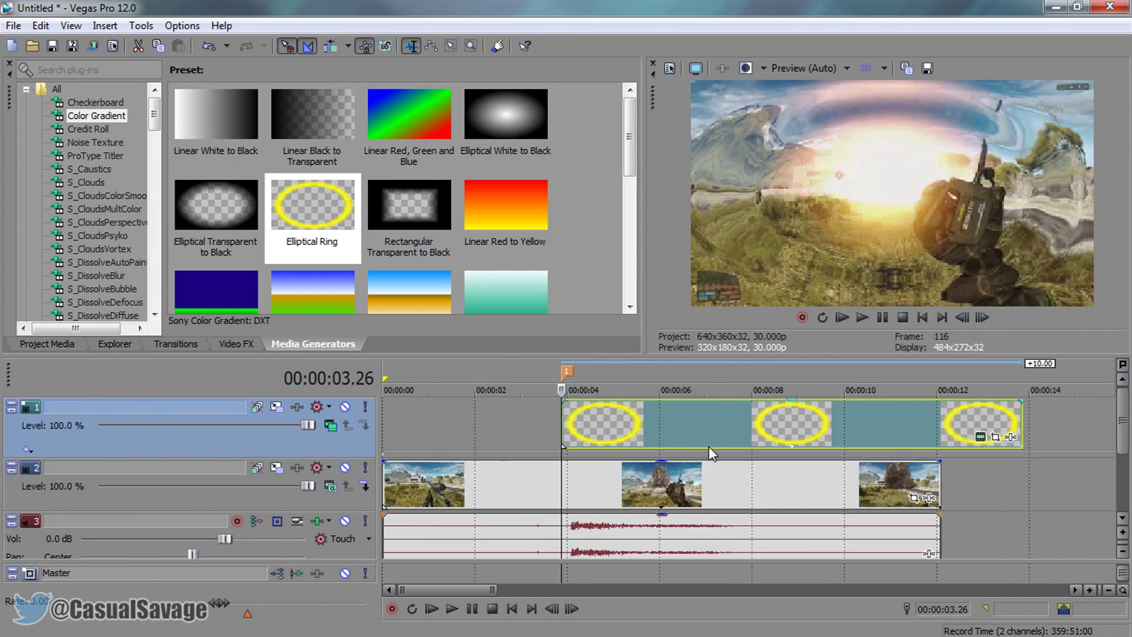
{"action": "left_click", "coordinate": [882, 317]}
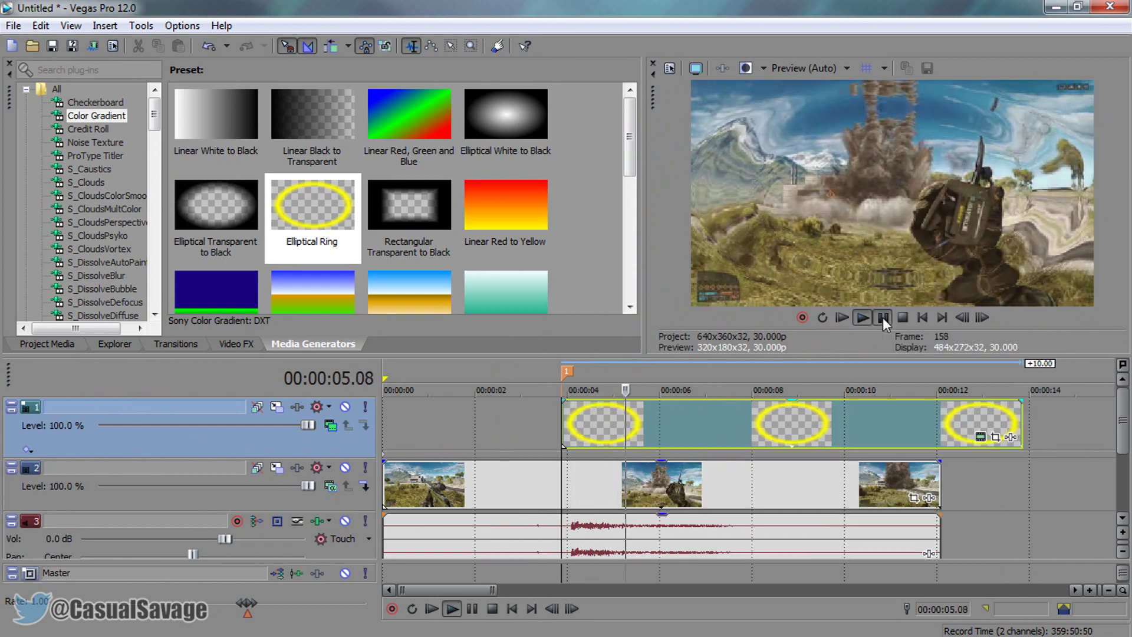
{"action": "left_click", "coordinate": [882, 317]}
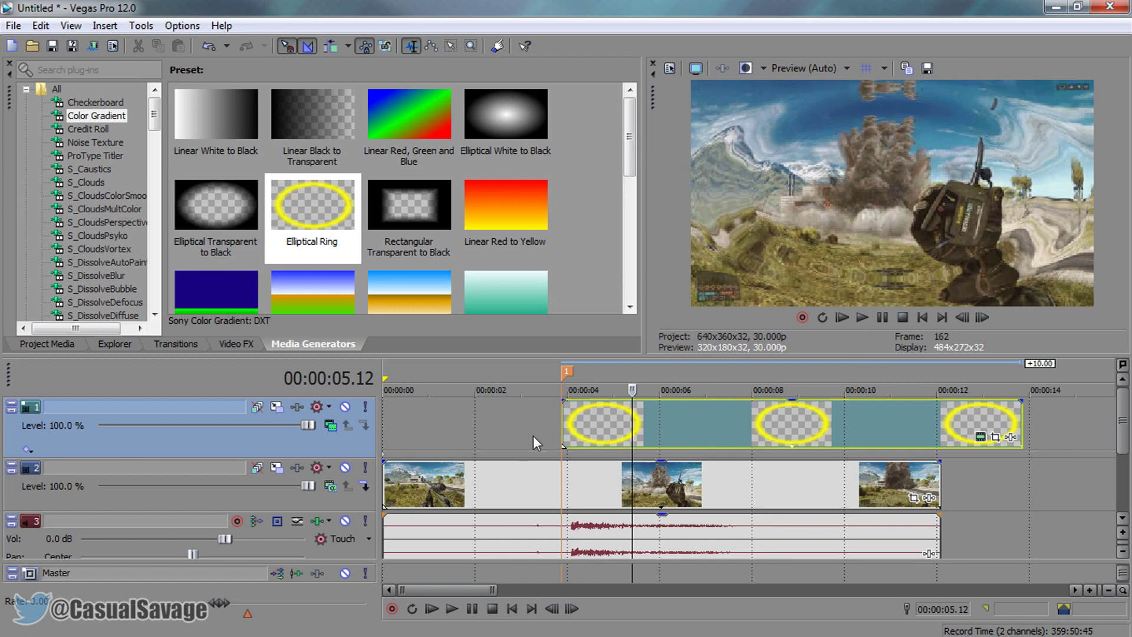
{"action": "left_click", "coordinate": [883, 319]}
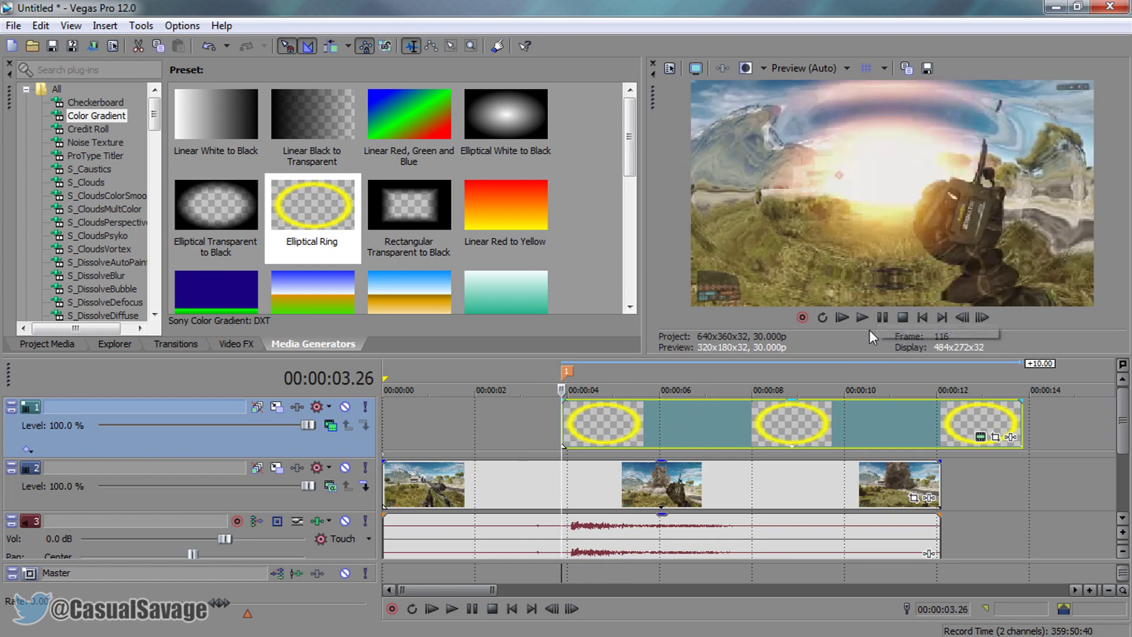
{"action": "left_click", "coordinate": [880, 319]}
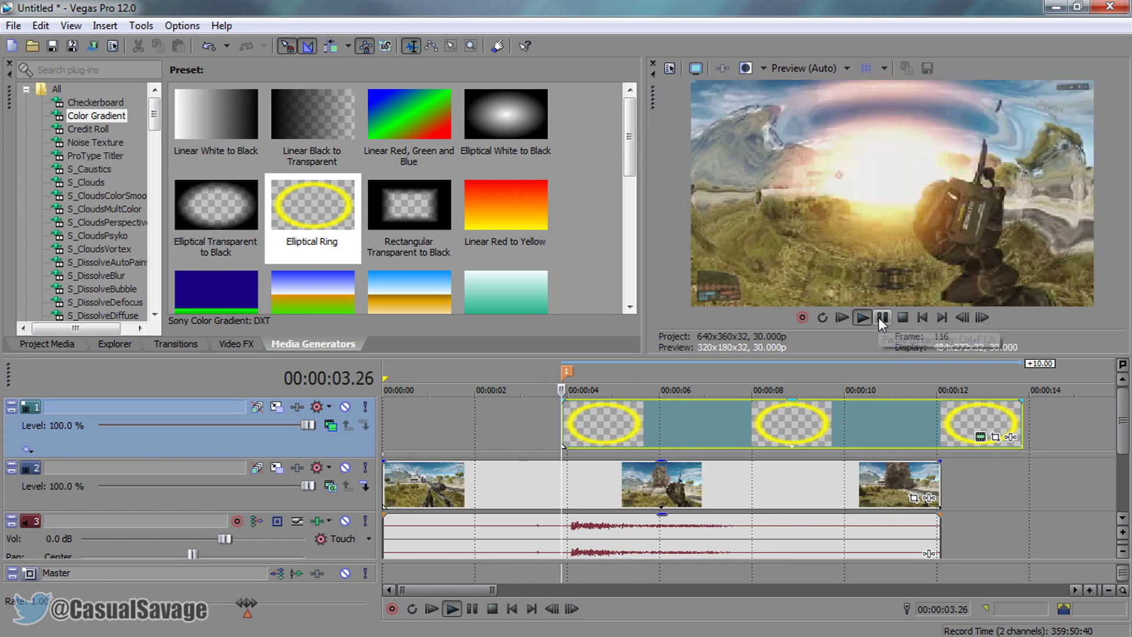
{"action": "left_click", "coordinate": [878, 317]}
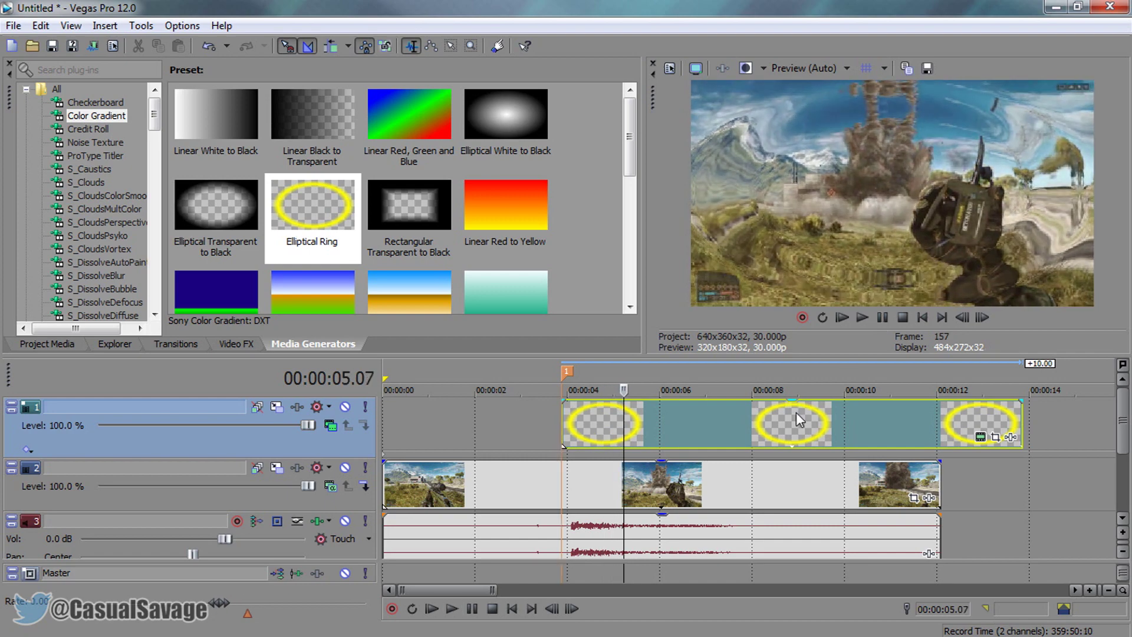
- Split the ring event at 5.07 and delete the part after the split
{"action": "key", "text": "s"}
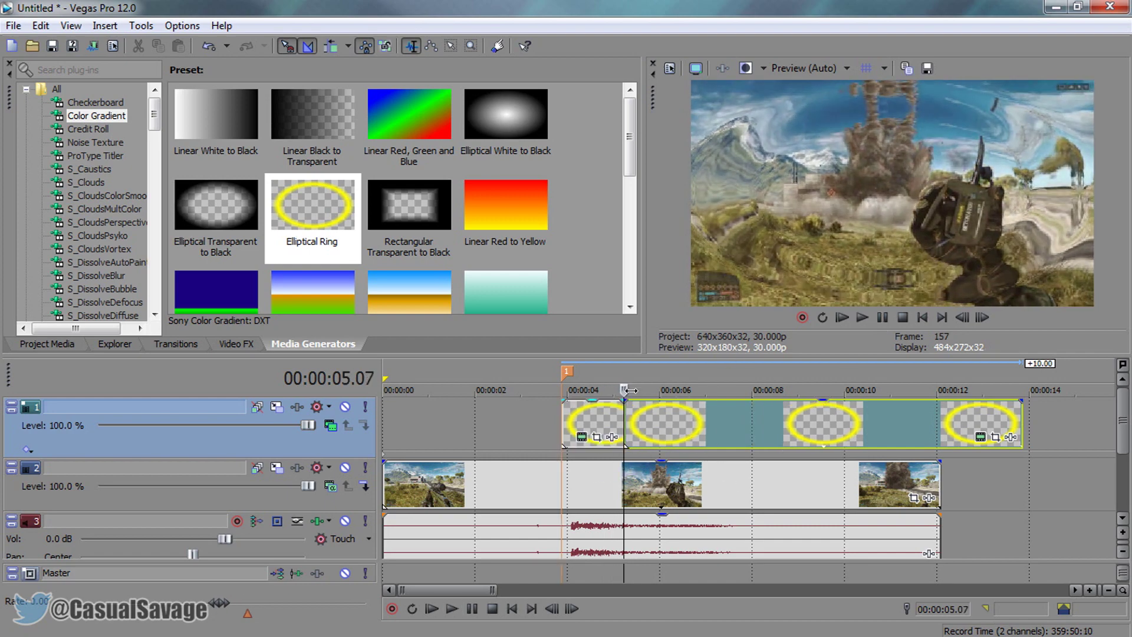
{"action": "left_click", "coordinate": [660, 427]}
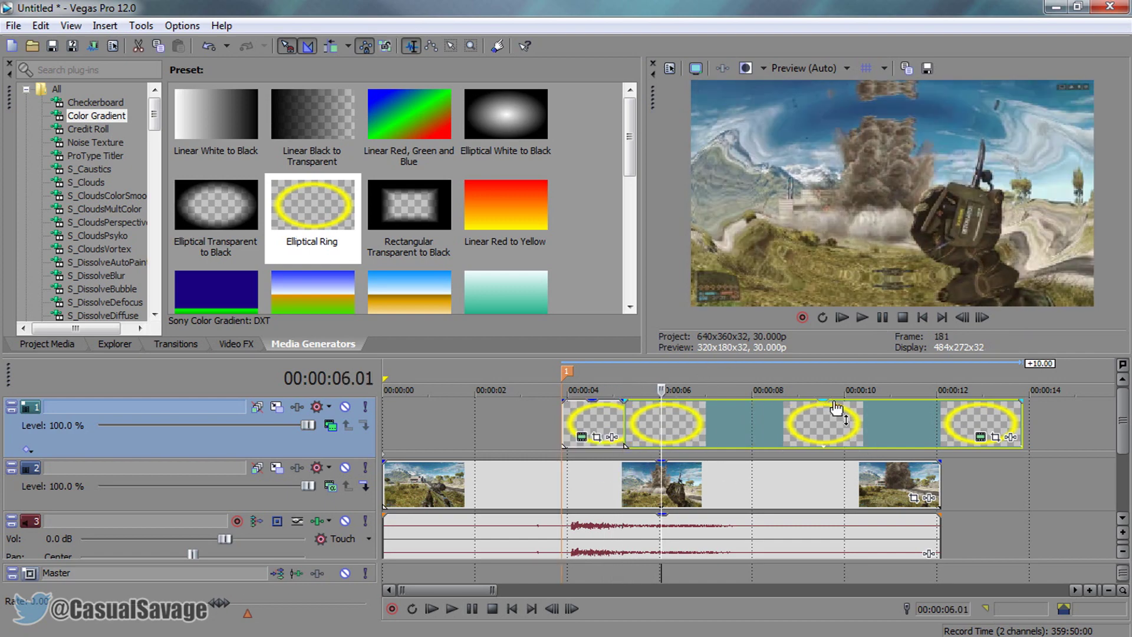
{"action": "key", "text": "Delete"}
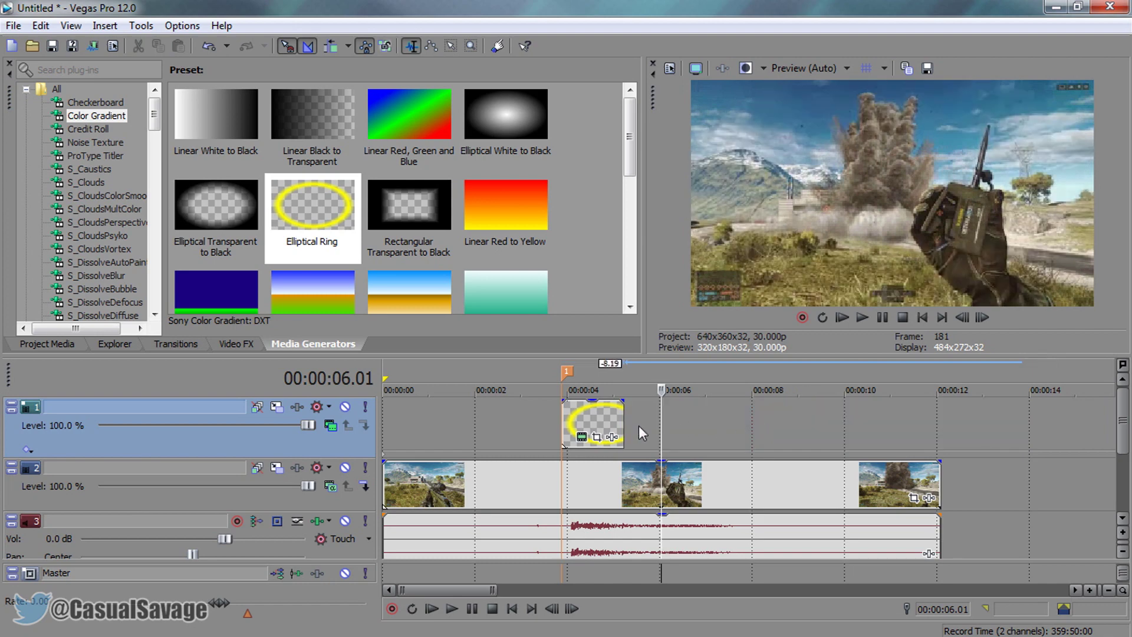
- Preview the remaining ring event and trim its end to just before 5 seconds
{"action": "left_click", "coordinate": [556, 420]}
{"action": "left_click", "coordinate": [624, 417]}
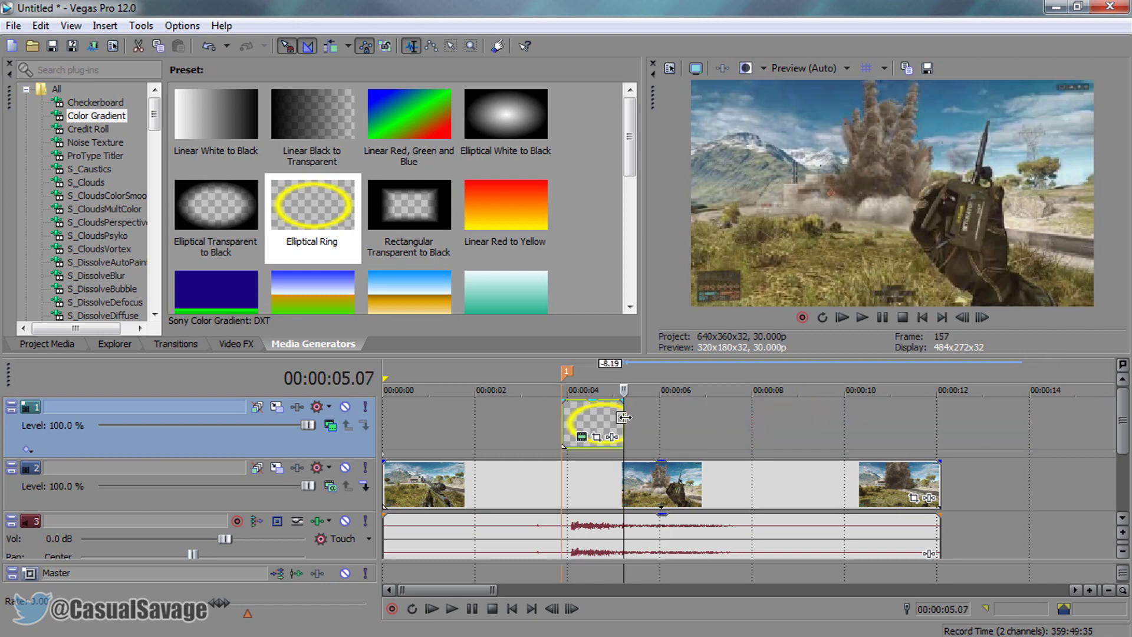
{"action": "left_click", "coordinate": [566, 425]}
{"action": "left_click", "coordinate": [617, 420]}
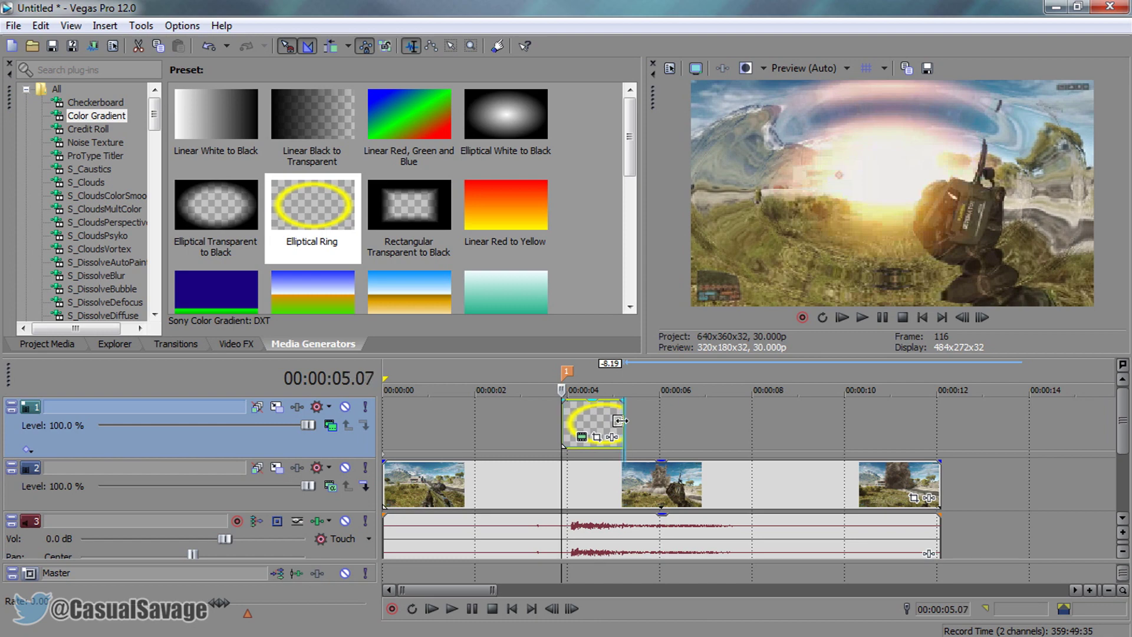
{"action": "scroll", "coordinate": [616, 445], "scroll_direction": "up", "scroll_amount": 1}
{"action": "scroll", "coordinate": [615, 448], "scroll_direction": "up", "scroll_amount": 2}
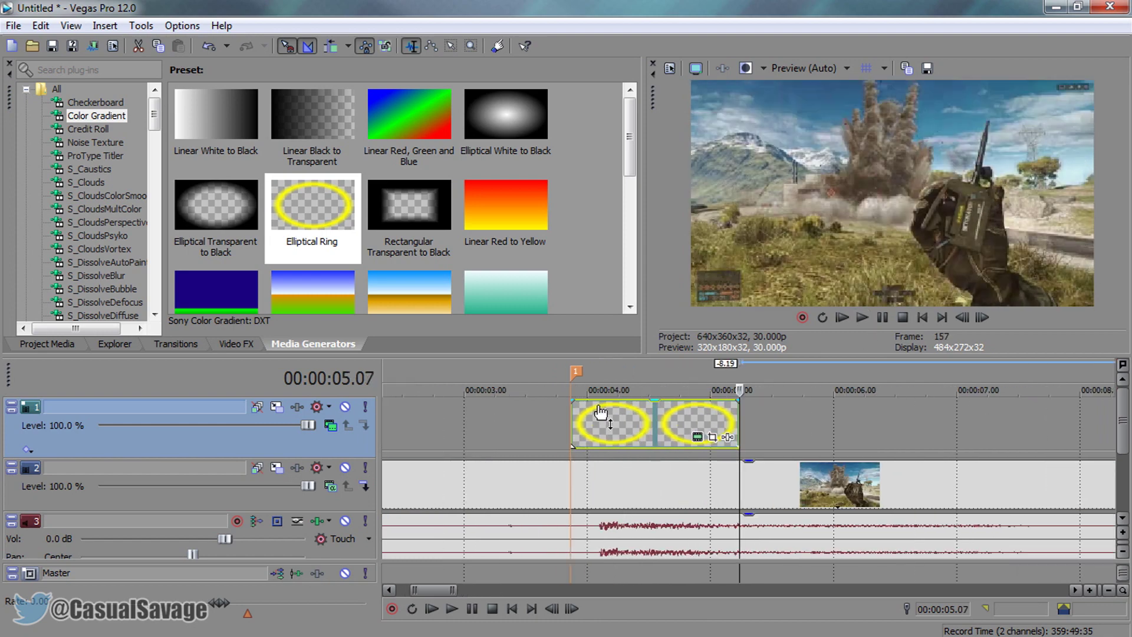
{"action": "left_click", "coordinate": [571, 420]}
{"action": "left_click", "coordinate": [862, 318]}
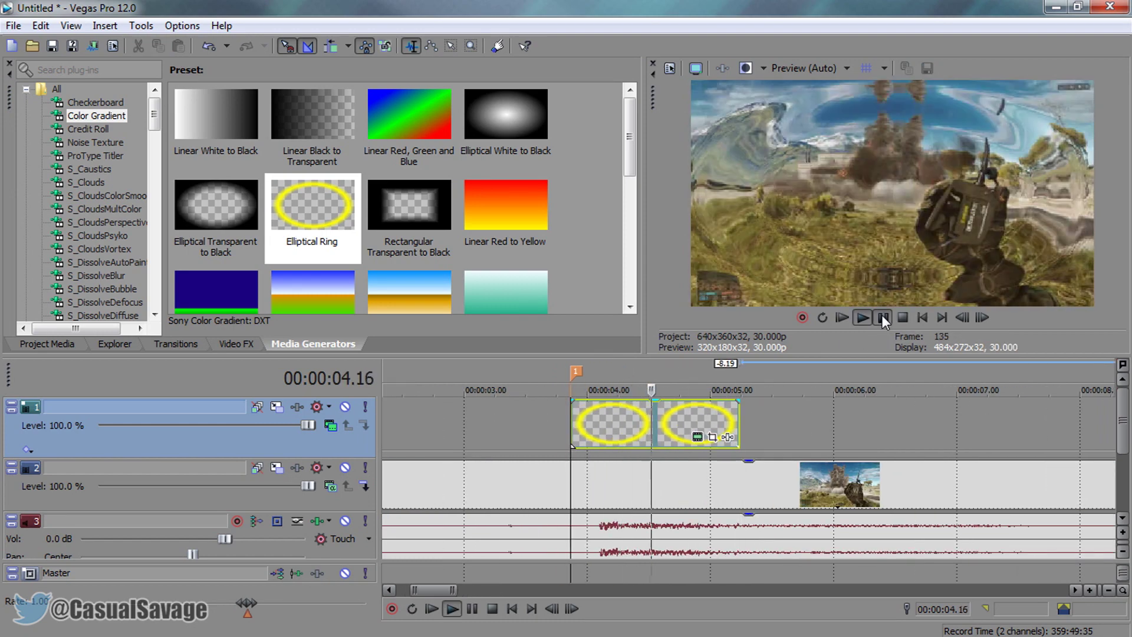
{"action": "left_click", "coordinate": [881, 316]}
{"action": "left_click_drag", "start_coordinate": [738, 419], "coordinate": [701, 420]}
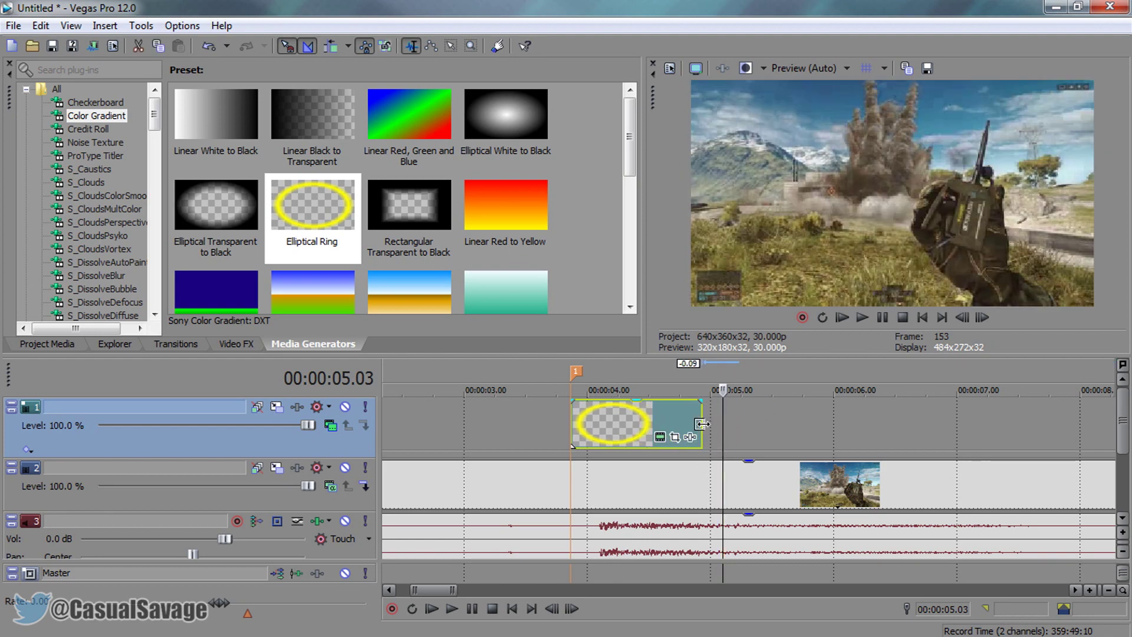
{"action": "left_click", "coordinate": [575, 423]}
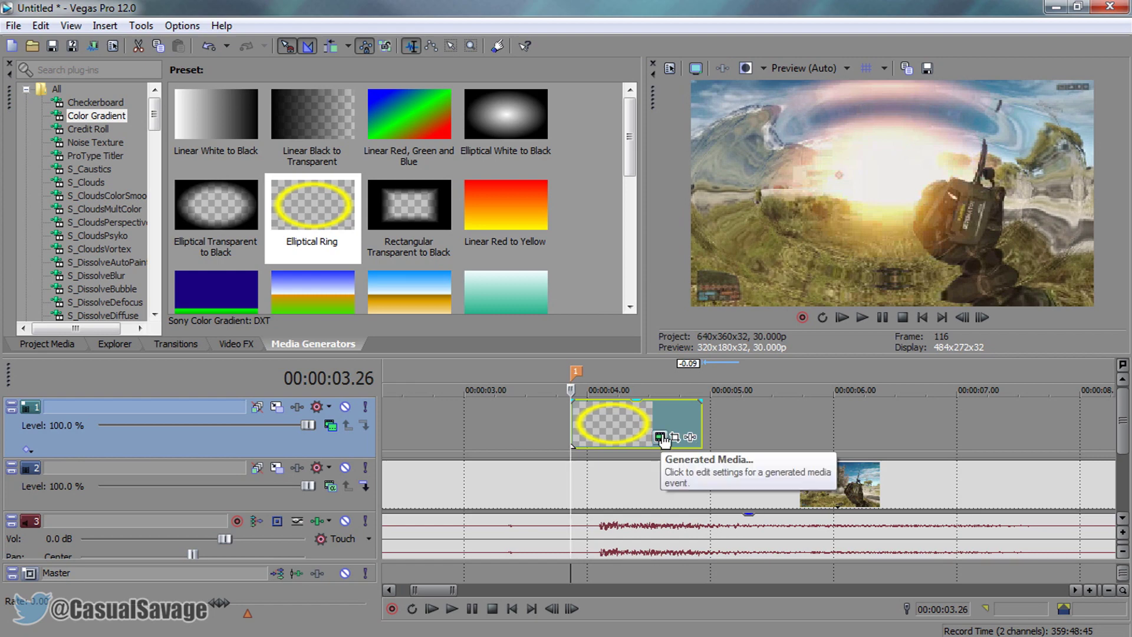
{"action": "right_click", "coordinate": [632, 425]}
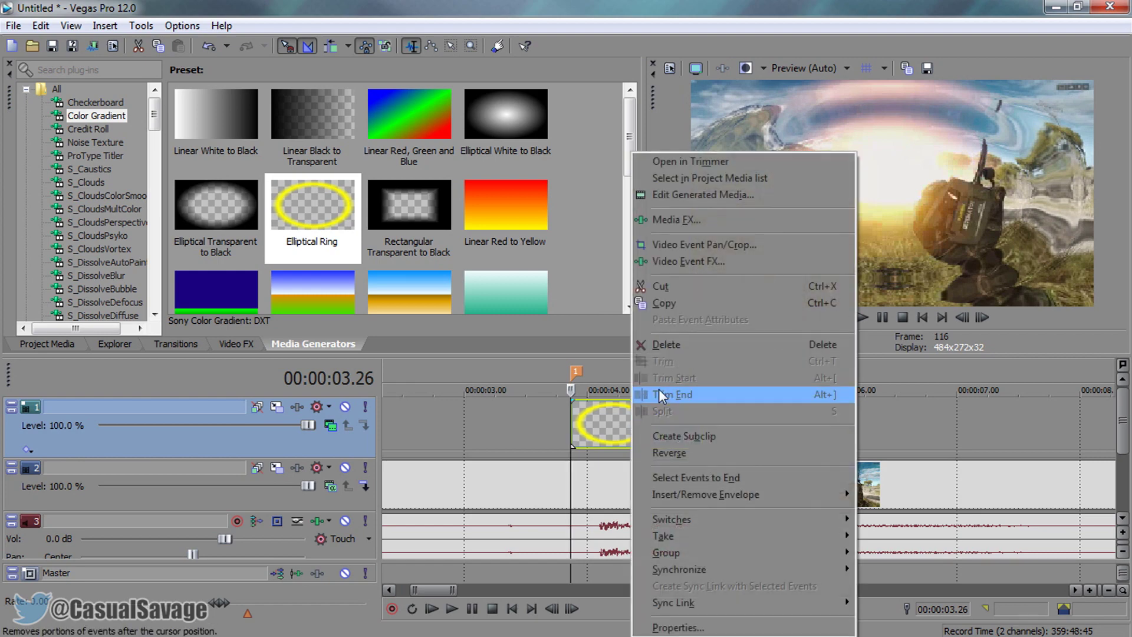
- Match the ring's generated media to its 00:00:01.02 event length and show its keyframe timeline
{"action": "left_click", "coordinate": [702, 197]}
{"action": "left_click_drag", "start_coordinate": [69, 222], "coordinate": [125, 195]}
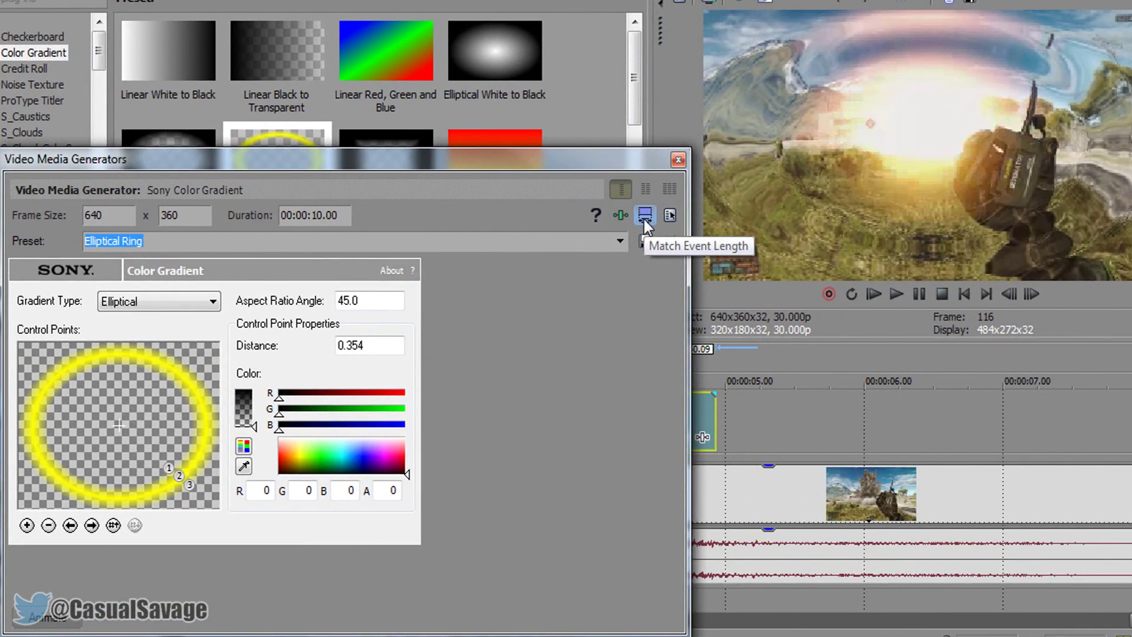
{"action": "left_click", "coordinate": [644, 215]}
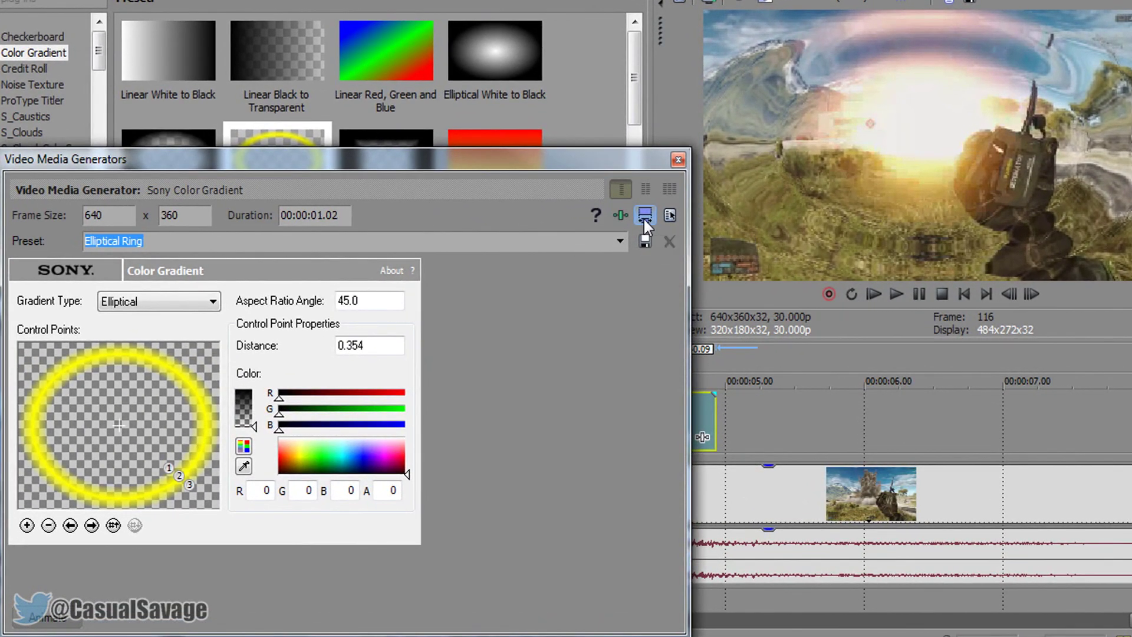
{"action": "left_click", "coordinate": [57, 620]}
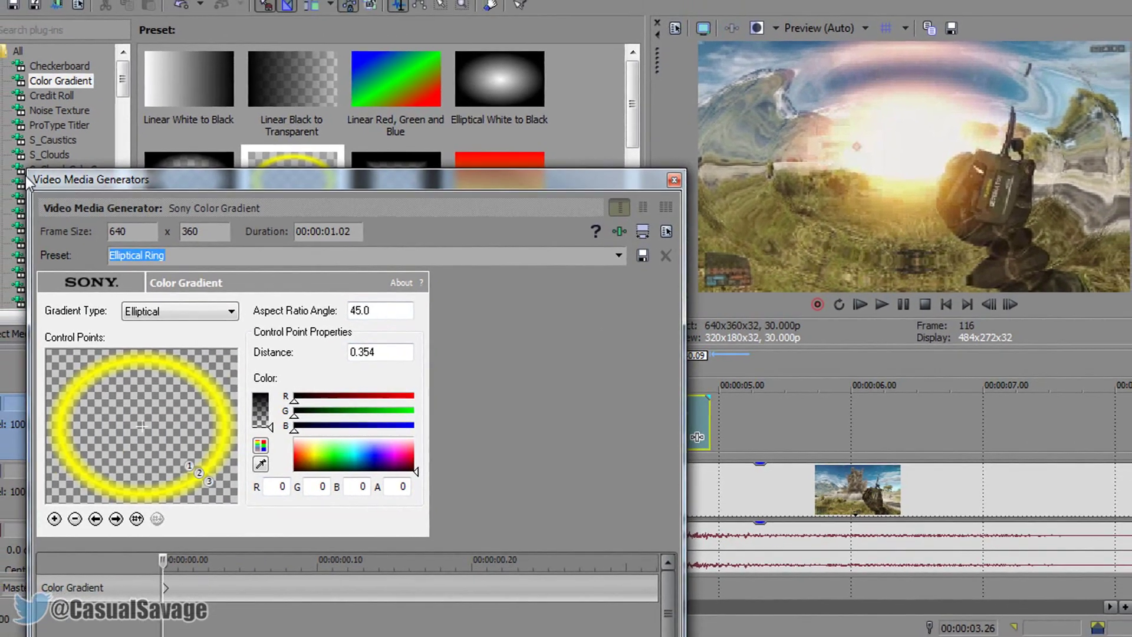
- Float and reposition the Color Gradient window, then scrub through the ring animation
{"action": "double_click", "coordinate": [44, 180]}
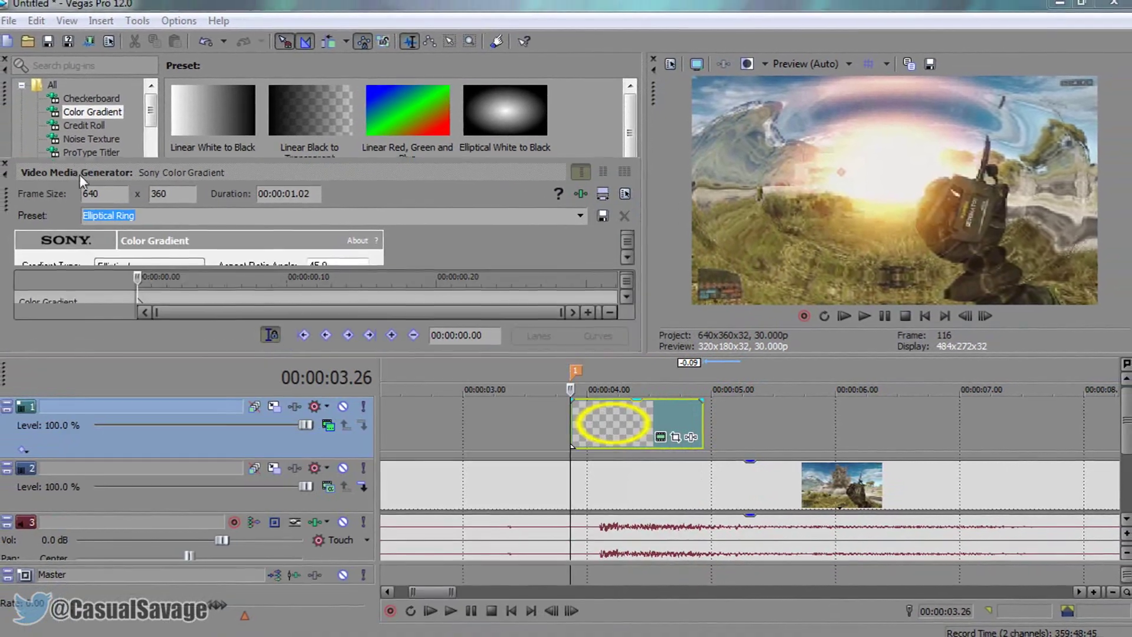
{"action": "mouse_move", "coordinate": [79, 174]}
{"action": "left_mouse_down"}
{"action": "mouse_move", "coordinate": [97, 190]}
{"action": "mouse_move", "coordinate": [94, 170]}
{"action": "left_mouse_up"}
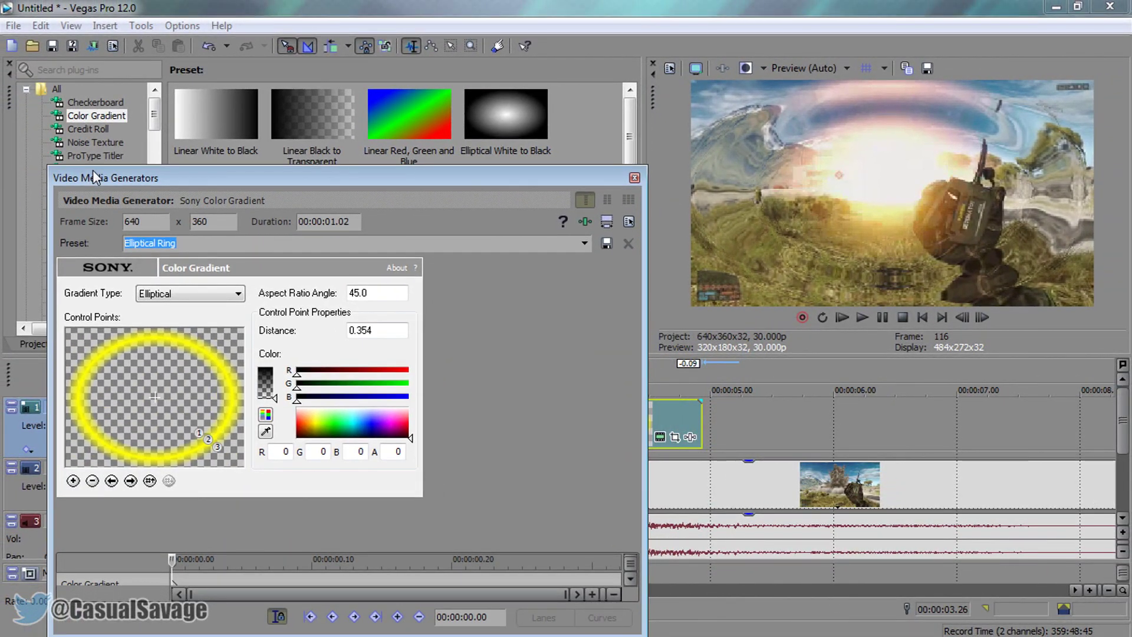
{"action": "left_click_drag", "start_coordinate": [315, 551], "coordinate": [316, 530]}
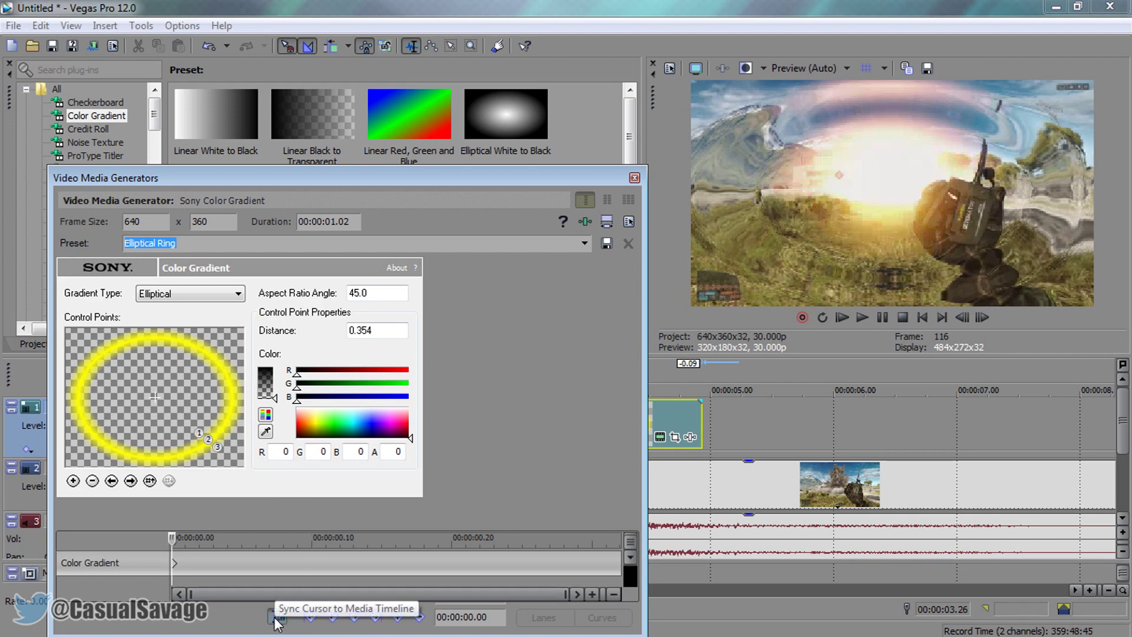
{"action": "left_click_drag", "start_coordinate": [345, 180], "coordinate": [278, 167]}
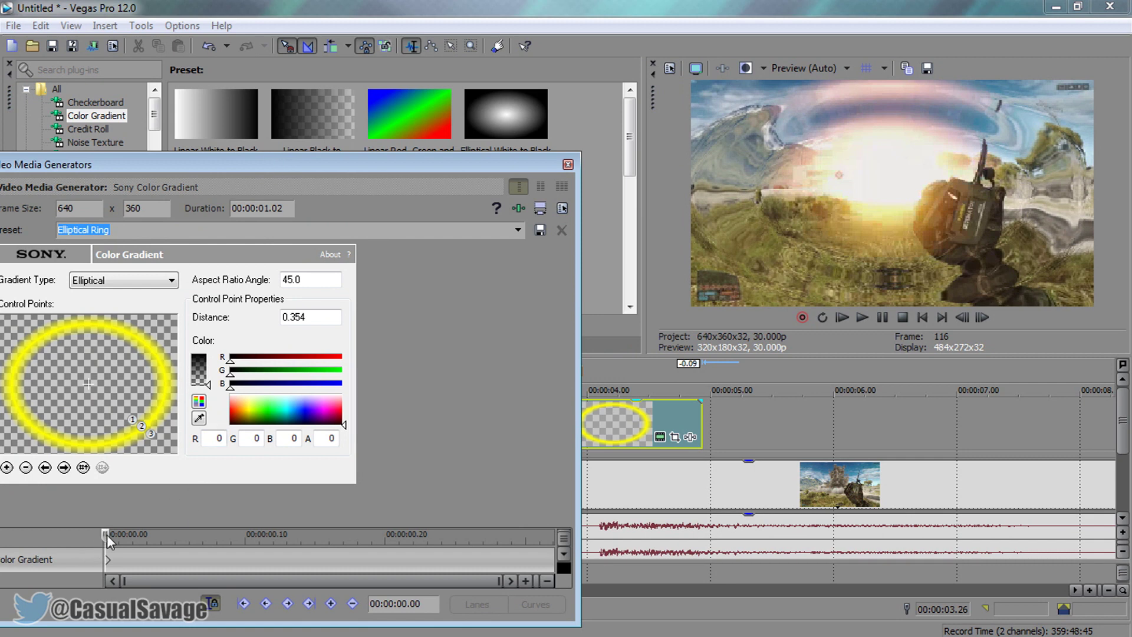
{"action": "left_click_drag", "start_coordinate": [107, 534], "coordinate": [221, 538]}
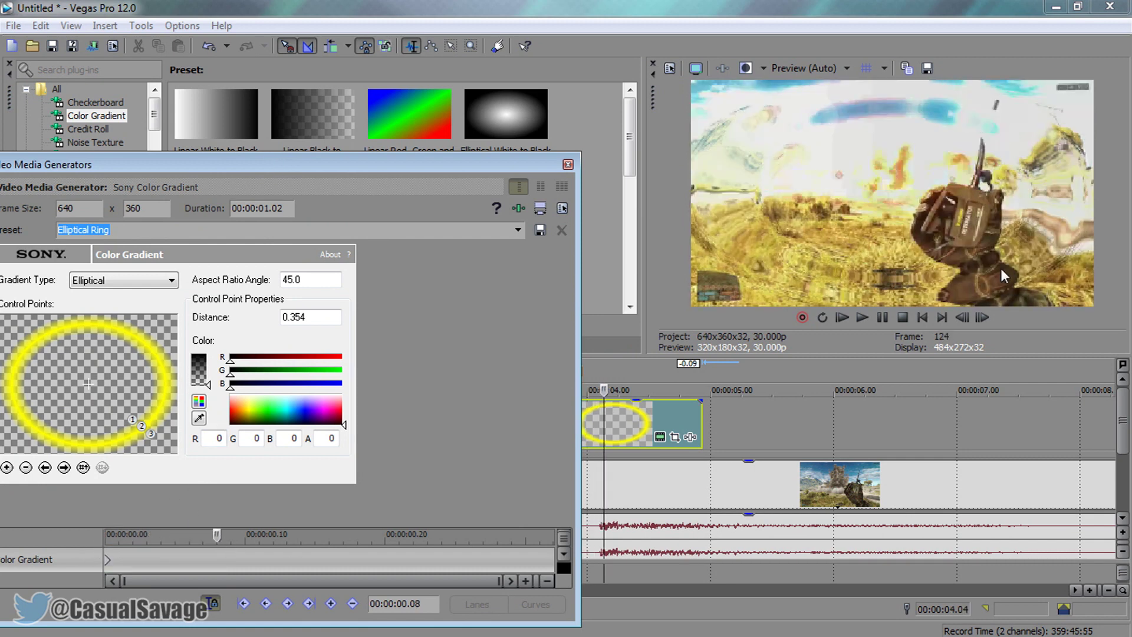
{"action": "left_click_drag", "start_coordinate": [218, 530], "coordinate": [97, 529]}
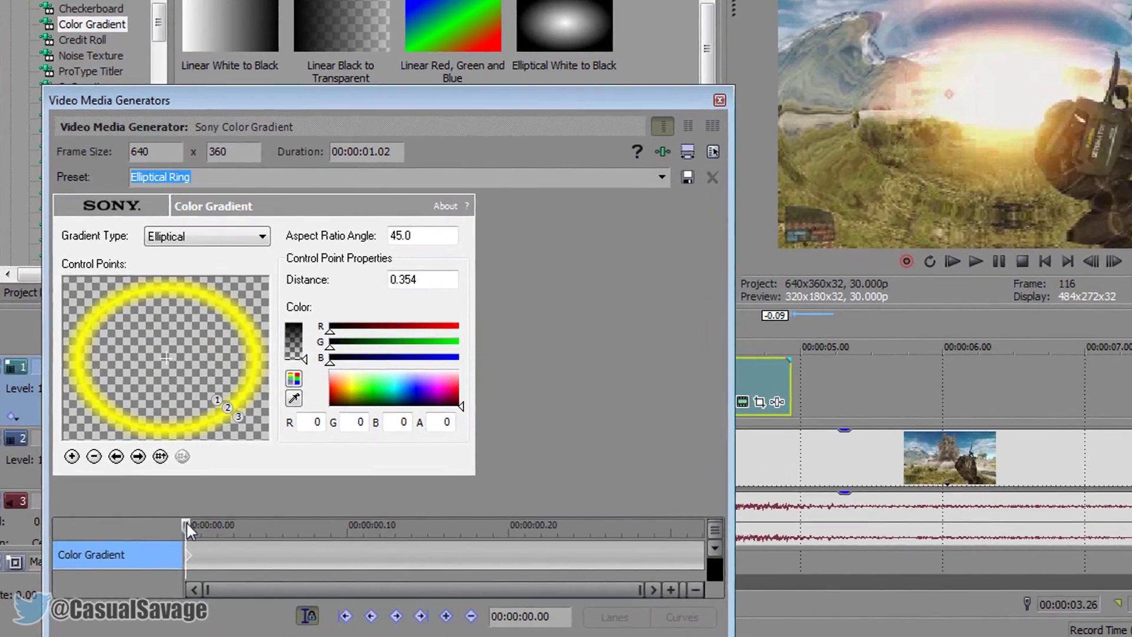
- Add a keyframe at the end of the ring animation and return to the start keyframe
{"action": "left_click_drag", "start_coordinate": [187, 526], "coordinate": [710, 534]}
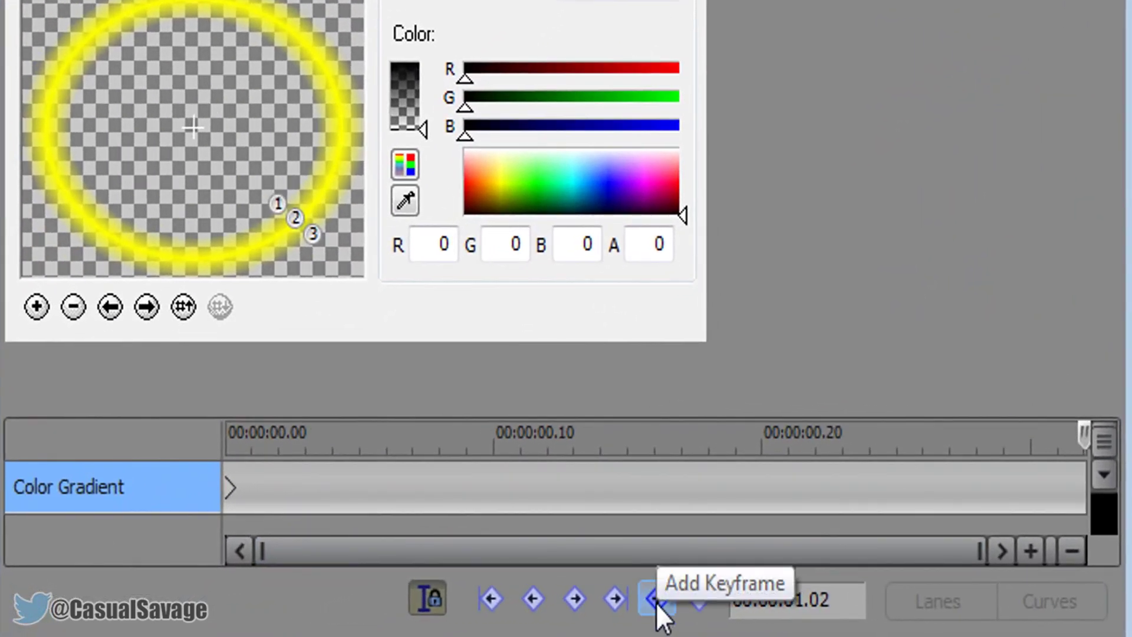
{"action": "left_click", "coordinate": [656, 602]}
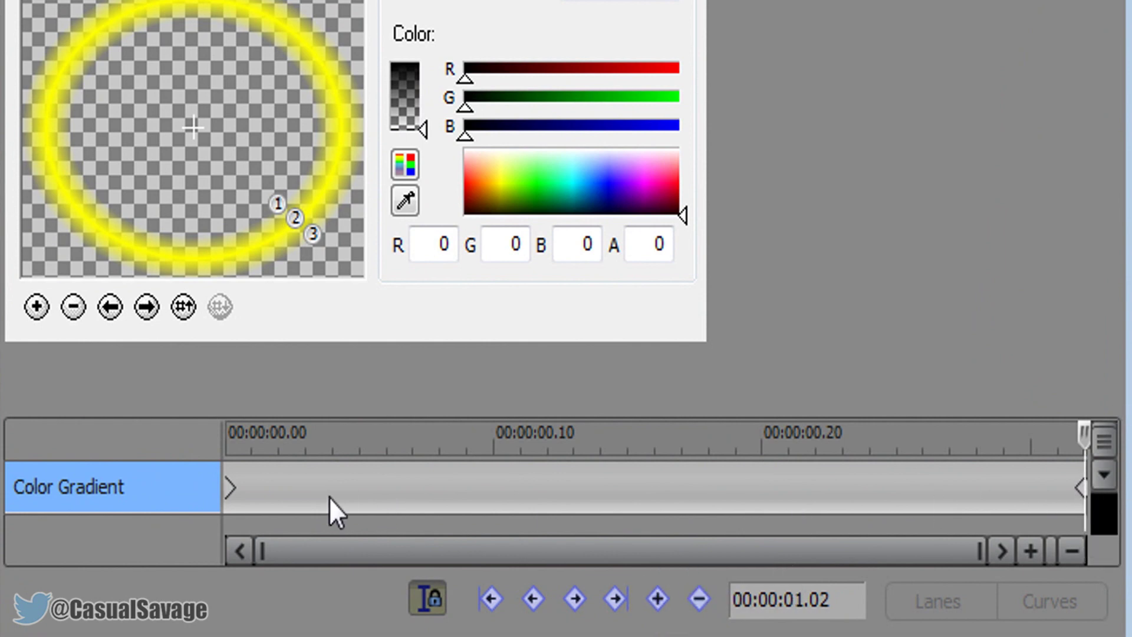
{"action": "left_click", "coordinate": [228, 489]}
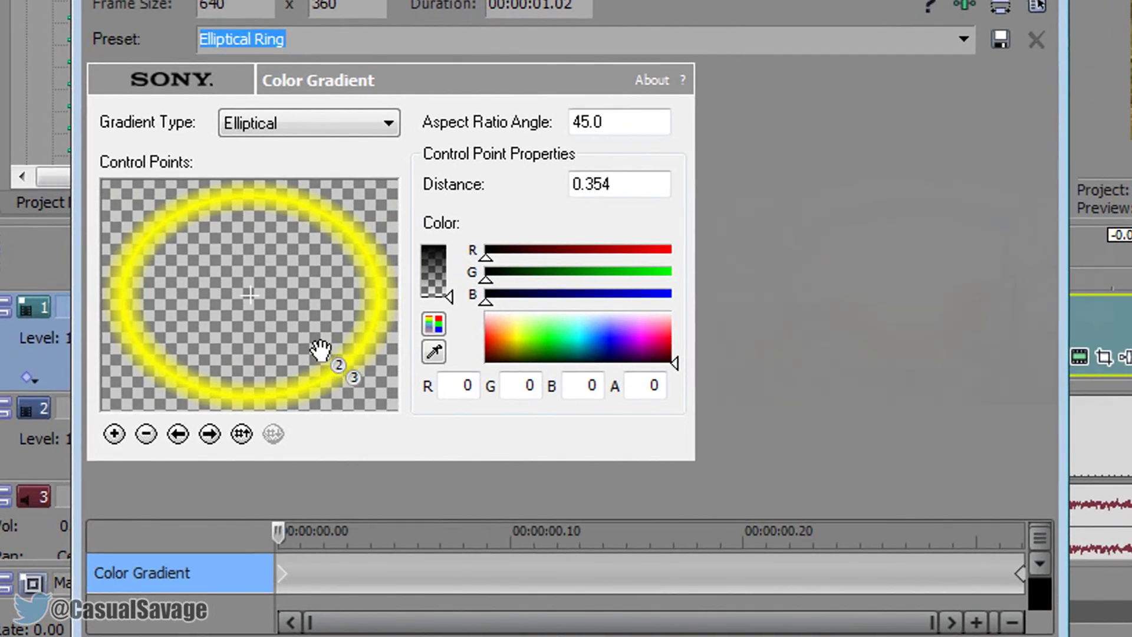
- Narrow the starting ellipse to a thin sliver (92.0 angle, 0.132 distance) surrounded by yellow
{"action": "left_click_drag", "start_coordinate": [320, 350], "coordinate": [250, 337]}
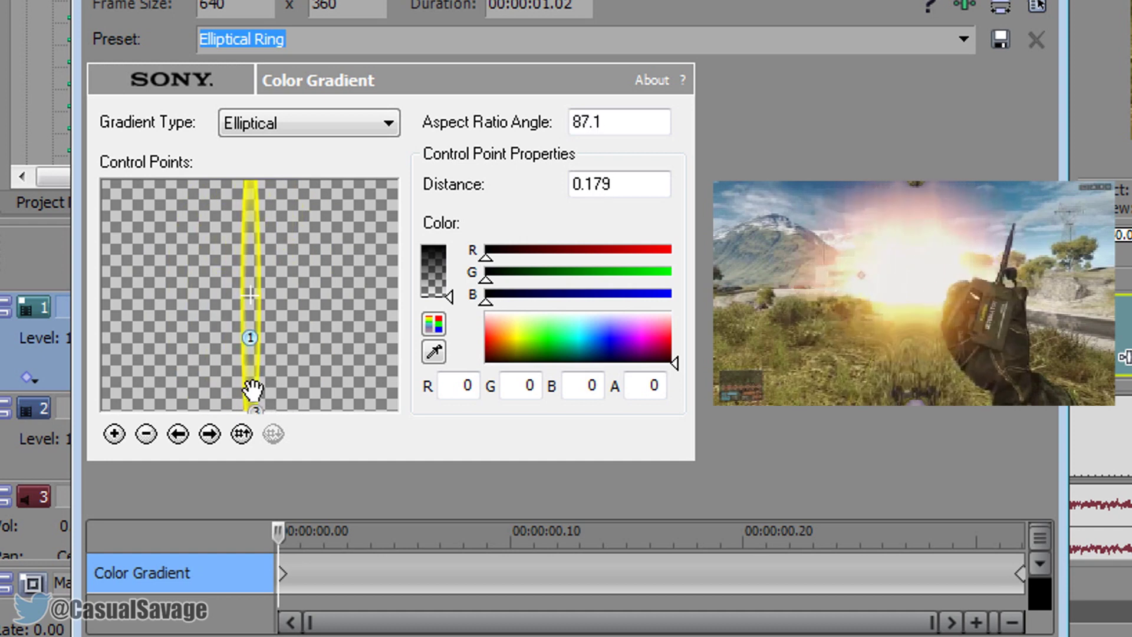
{"action": "left_click_drag", "start_coordinate": [252, 388], "coordinate": [255, 358]}
{"action": "left_click_drag", "start_coordinate": [263, 405], "coordinate": [247, 326]}
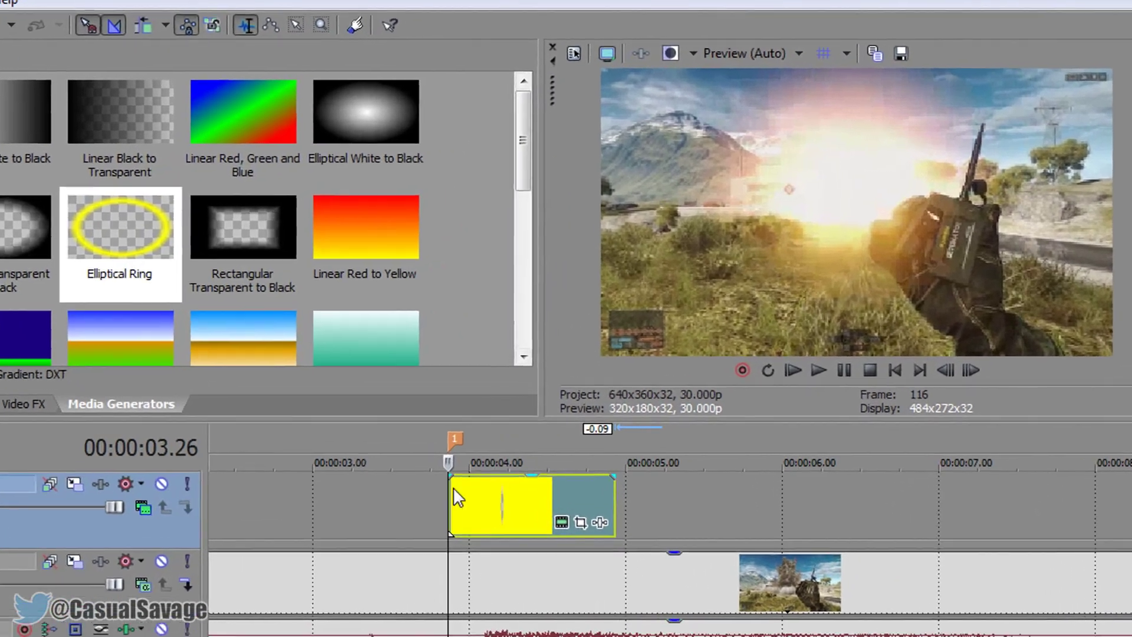
{"action": "key", "text": "space"}
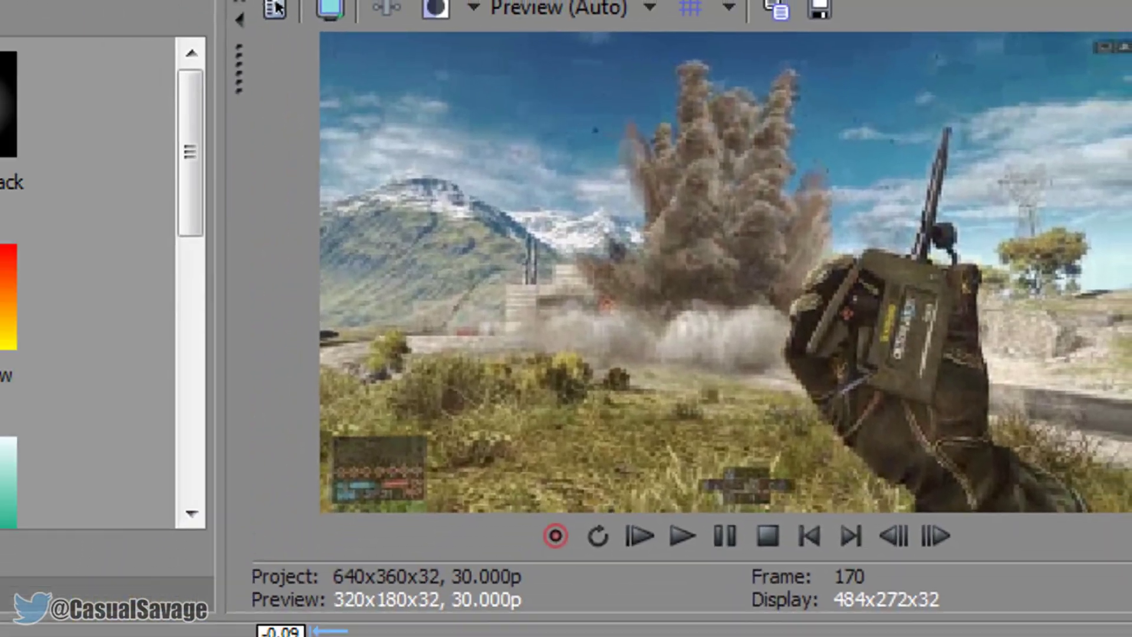
{"action": "key", "text": "space"}
{"action": "key", "text": "space"}
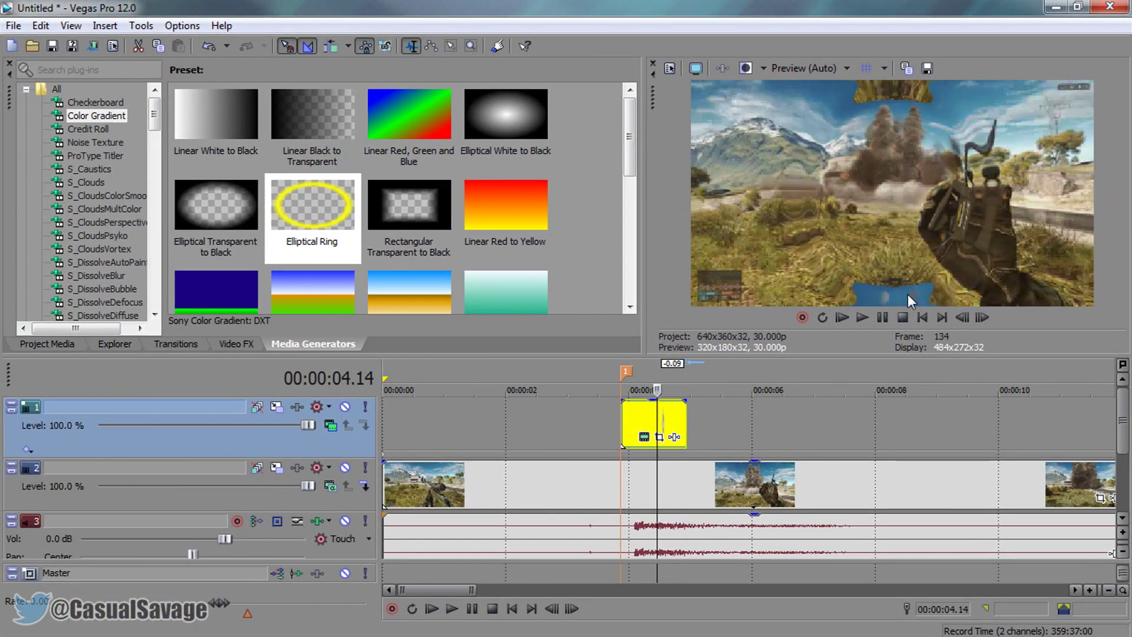
{"action": "key", "text": "Left"}
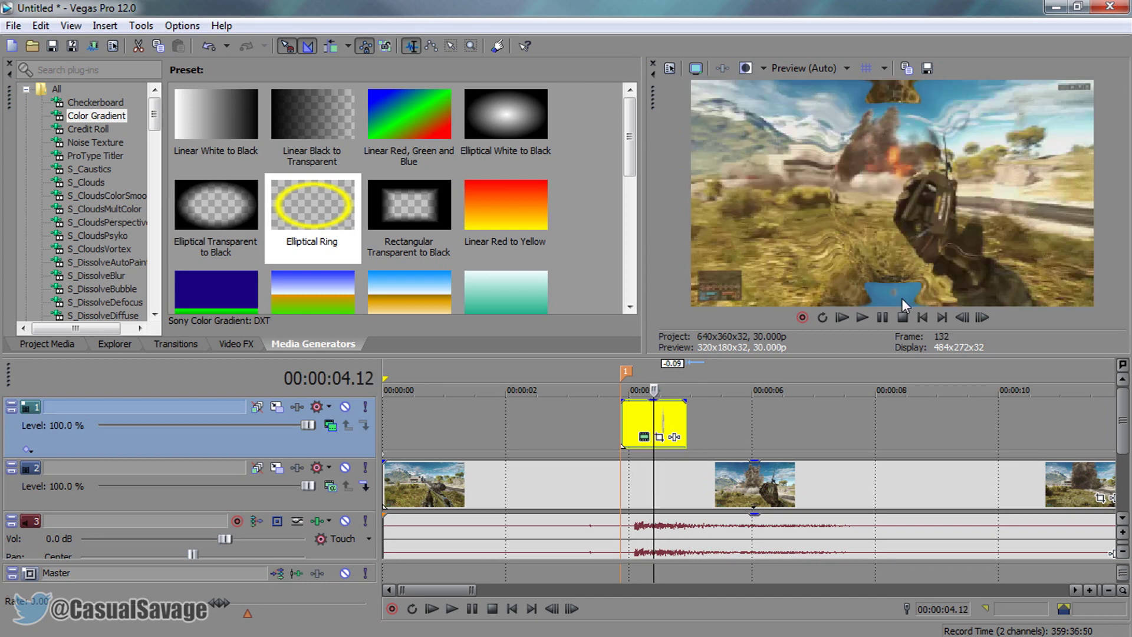
- Reshape the ring's first keyframe into a wide, flat ellipse at 32.5 angle, 0.060 distance
{"action": "left_click", "coordinate": [644, 437]}
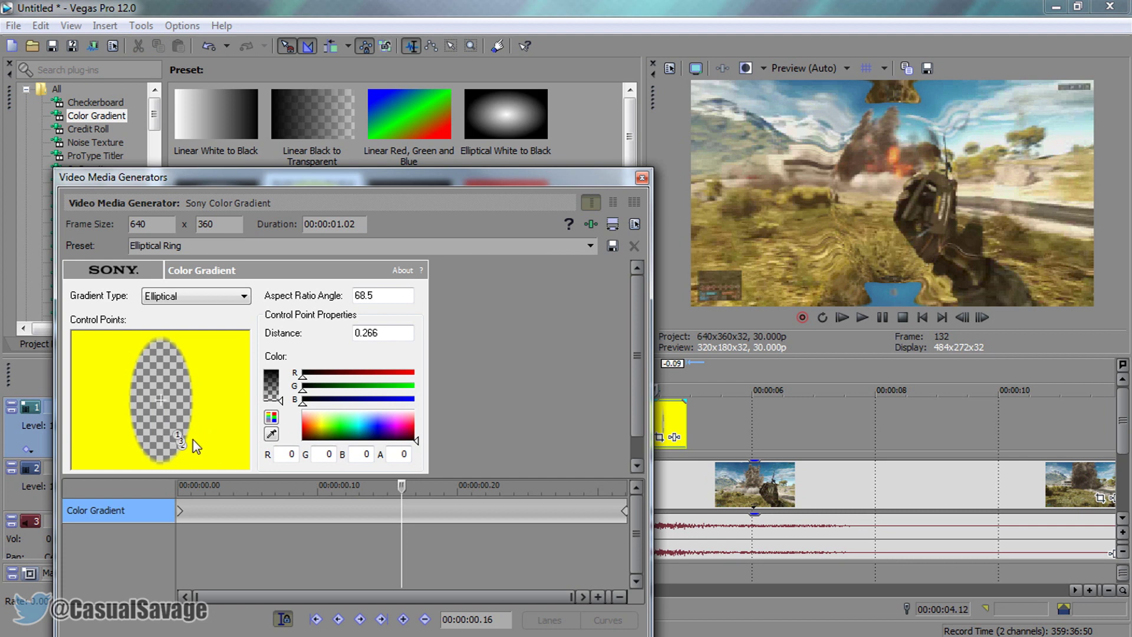
{"action": "key", "text": "alt"}
{"action": "left_click", "coordinate": [179, 508]}
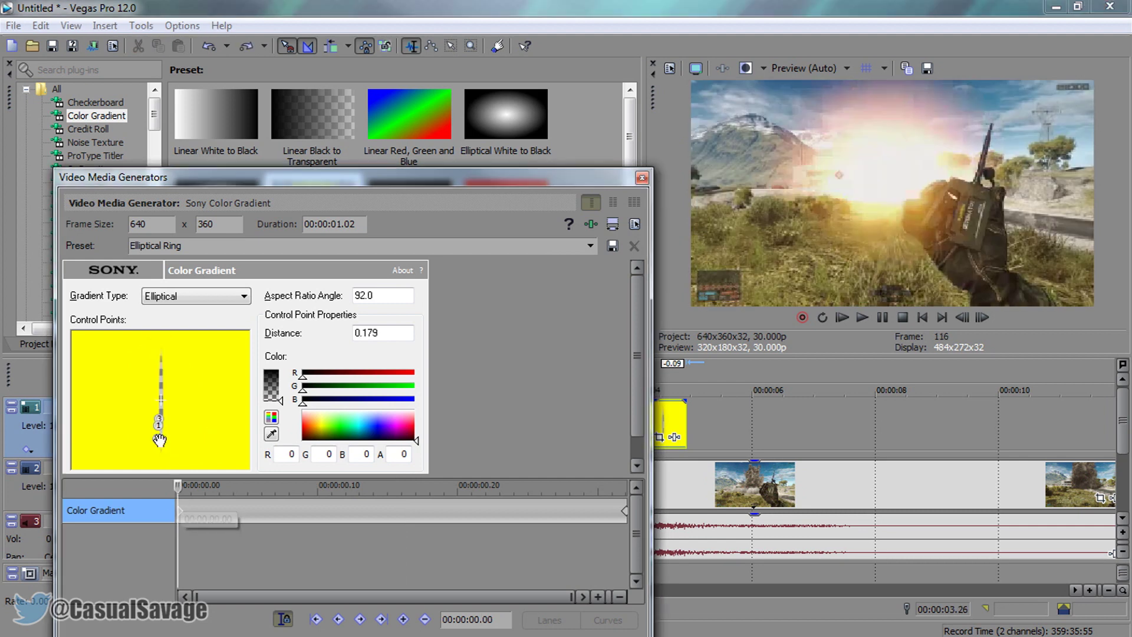
{"action": "mouse_move", "coordinate": [158, 431]}
{"action": "left_mouse_down"}
{"action": "mouse_move", "coordinate": [166, 415]}
{"action": "mouse_move", "coordinate": [168, 428]}
{"action": "mouse_move", "coordinate": [164, 412]}
{"action": "left_mouse_up"}
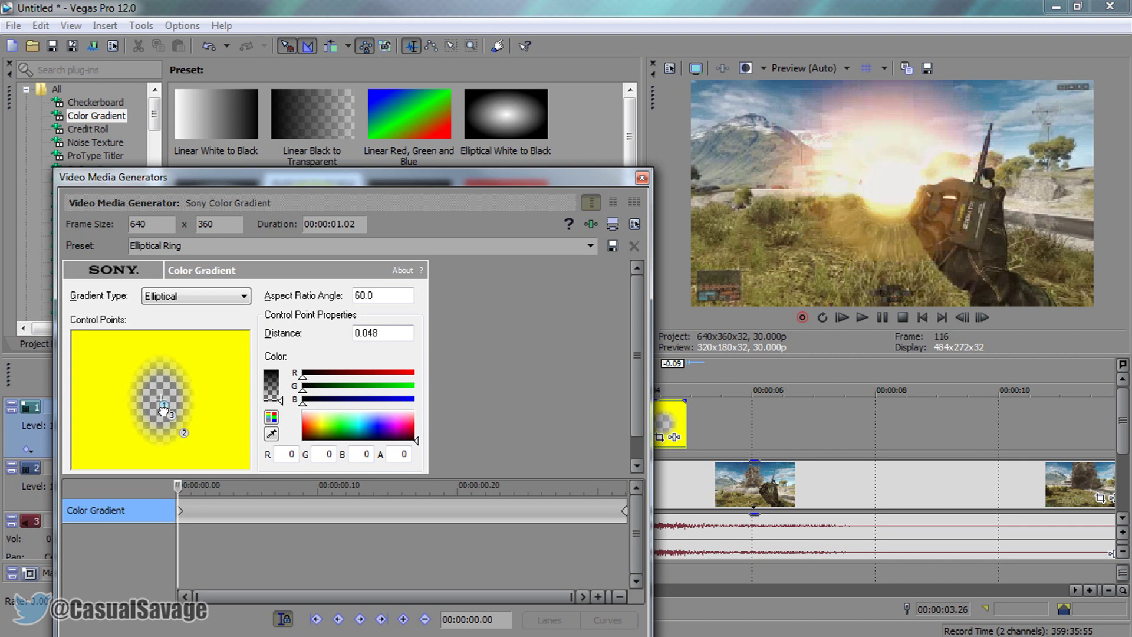
{"action": "left_click_drag", "start_coordinate": [164, 407], "coordinate": [169, 407]}
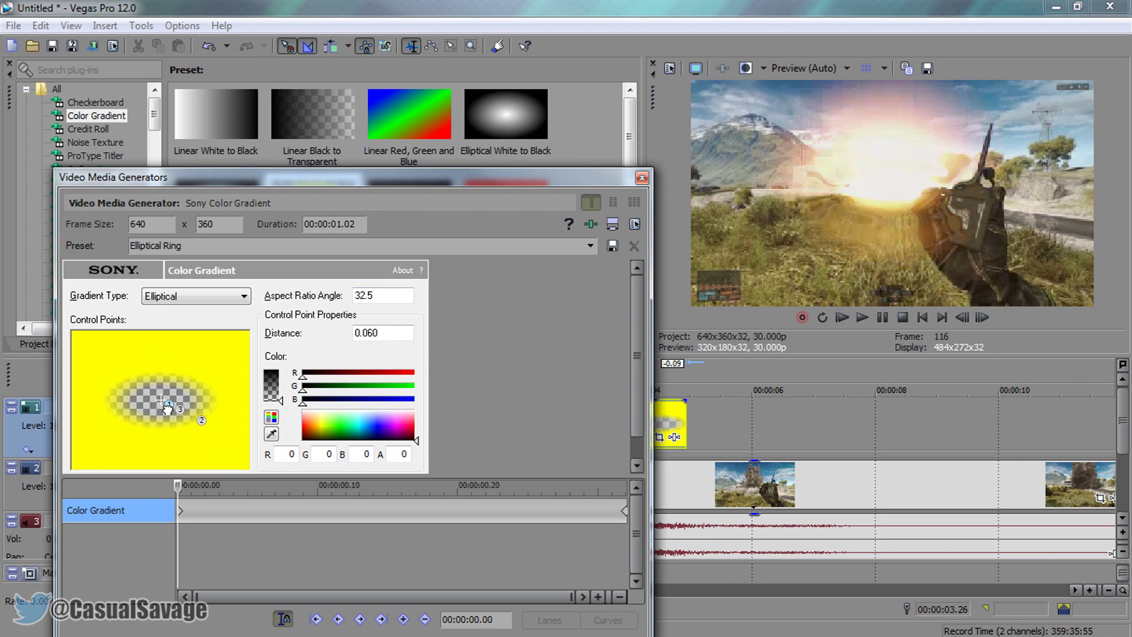
{"action": "left_click", "coordinate": [642, 178]}
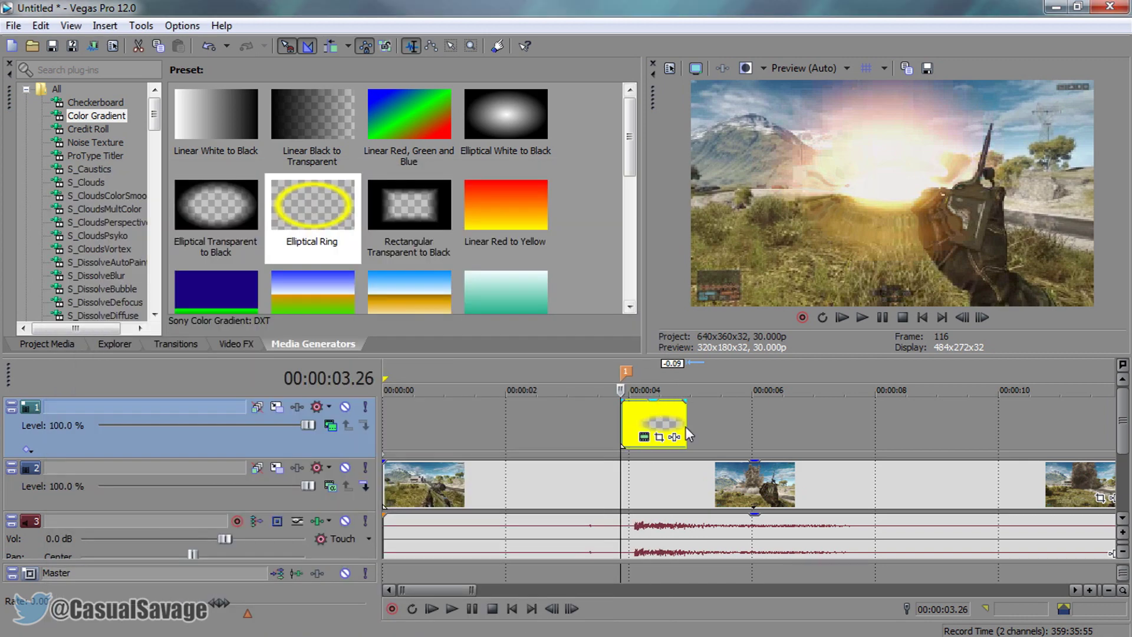
- Play back the shockwave and review the ring generator's settings
{"action": "left_click", "coordinate": [885, 321]}
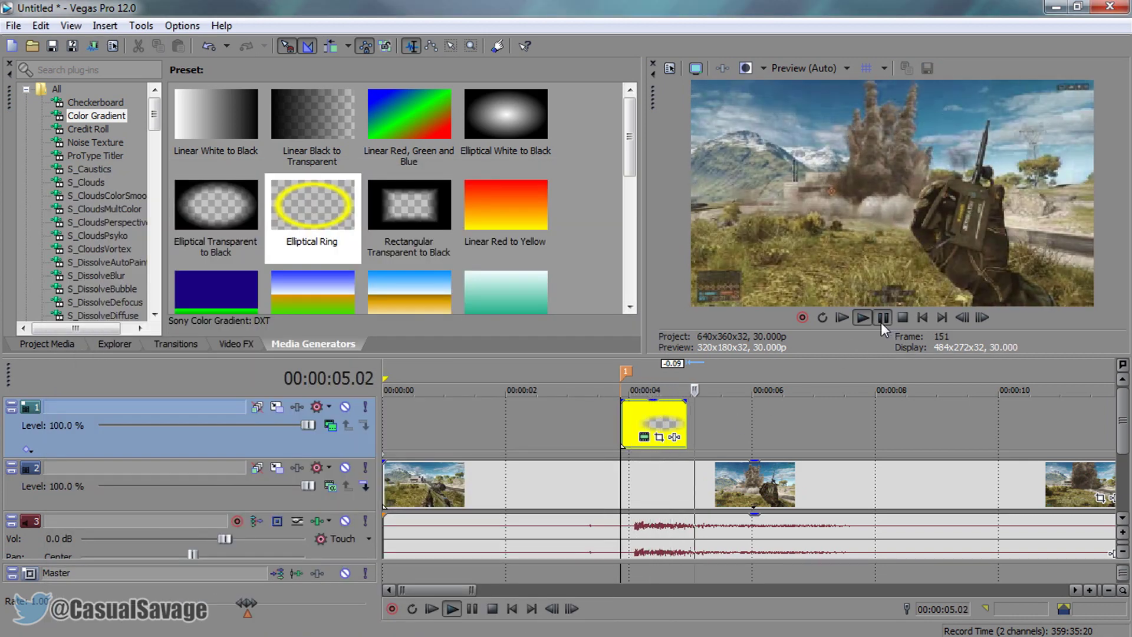
{"action": "left_click", "coordinate": [881, 322]}
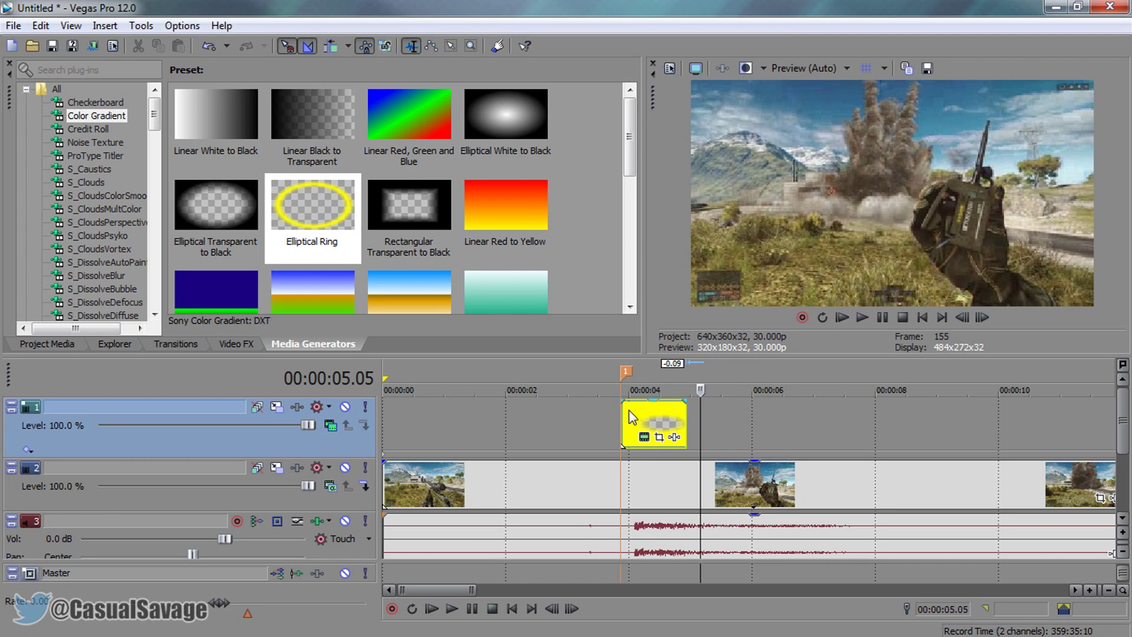
{"action": "left_click", "coordinate": [644, 436]}
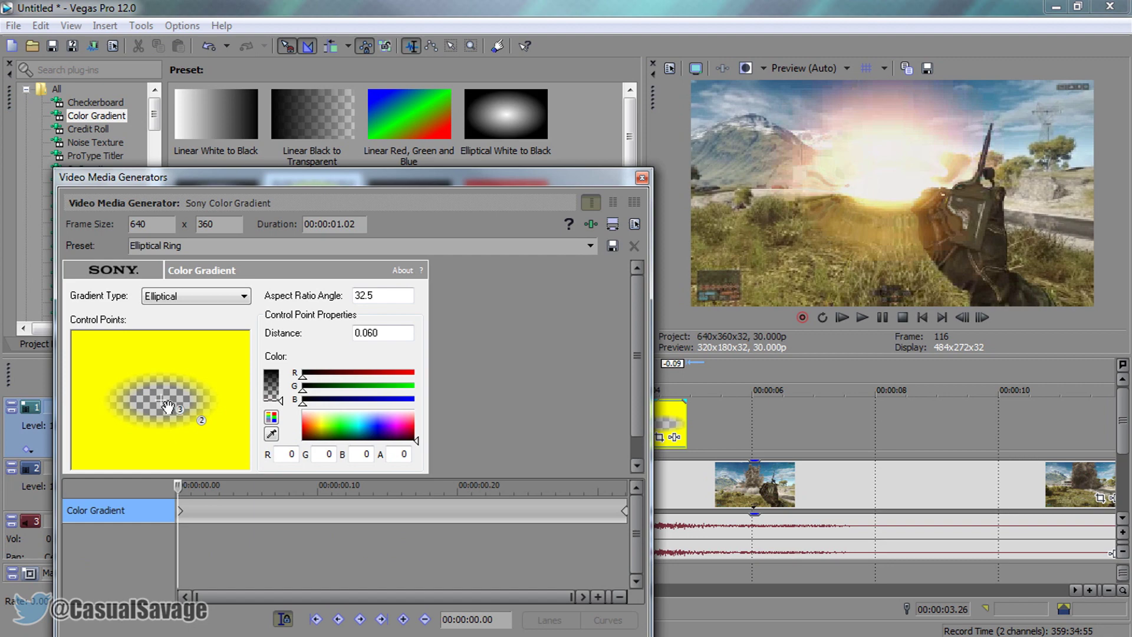
{"action": "left_click", "coordinate": [642, 178]}
{"action": "left_click", "coordinate": [563, 412]}
- Replay and scrub through the yellow ring event, then bring its generator settings up again
{"action": "left_click", "coordinate": [877, 318]}
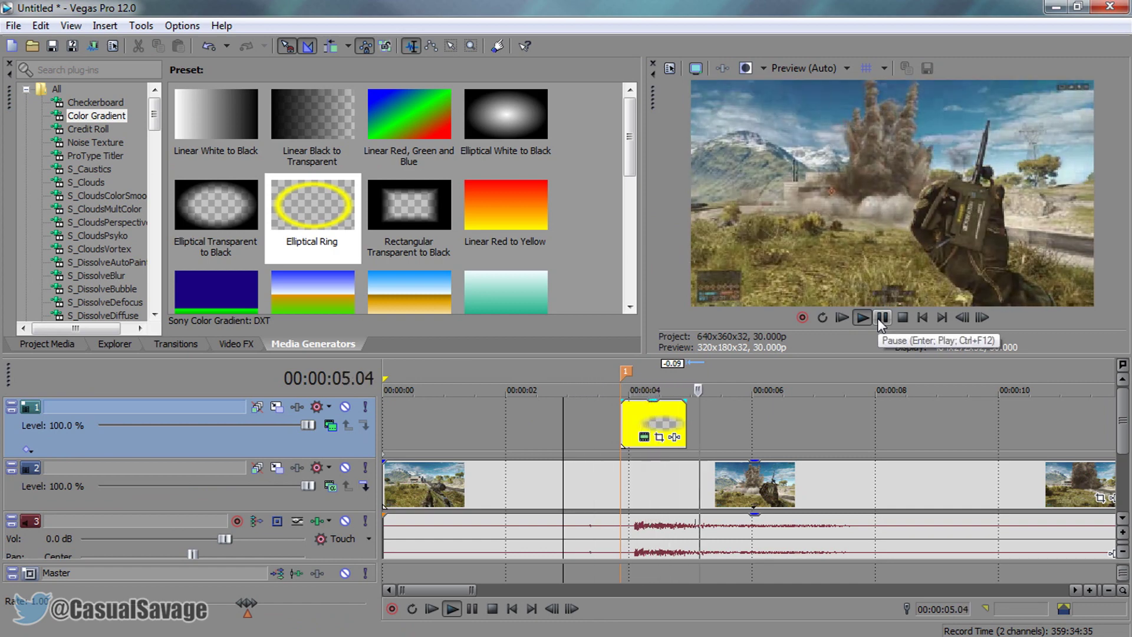
{"action": "left_click", "coordinate": [879, 317]}
{"action": "left_click", "coordinate": [665, 421]}
{"action": "left_click", "coordinate": [630, 423]}
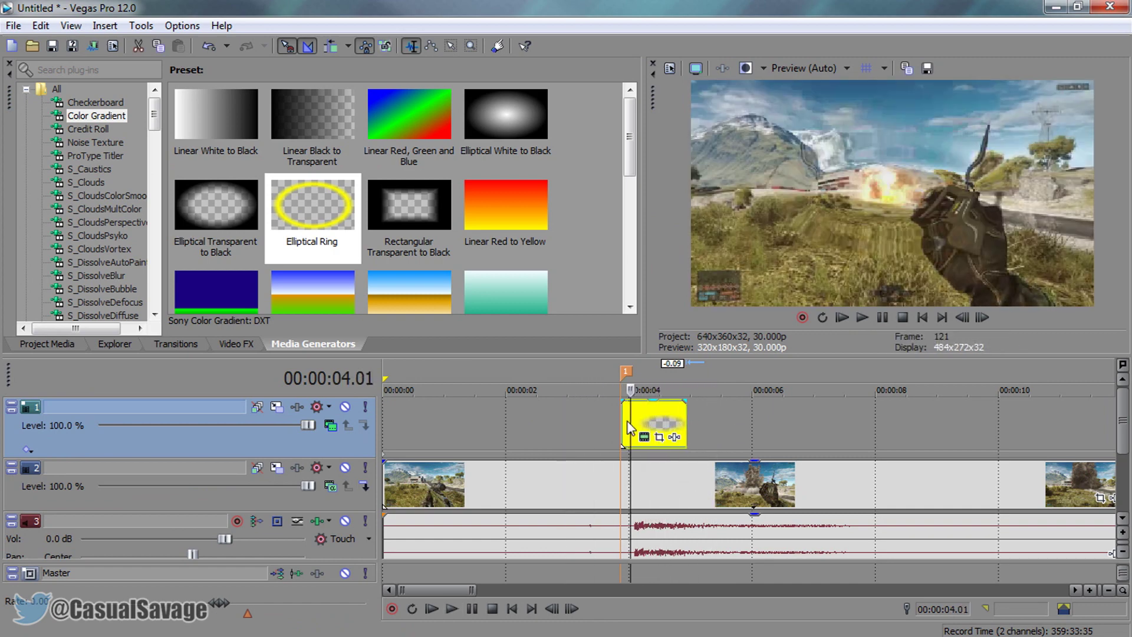
{"action": "mouse_move", "coordinate": [633, 420]}
{"action": "left_mouse_down"}
{"action": "mouse_move", "coordinate": [713, 423]}
{"action": "mouse_move", "coordinate": [646, 436]}
{"action": "left_mouse_up"}
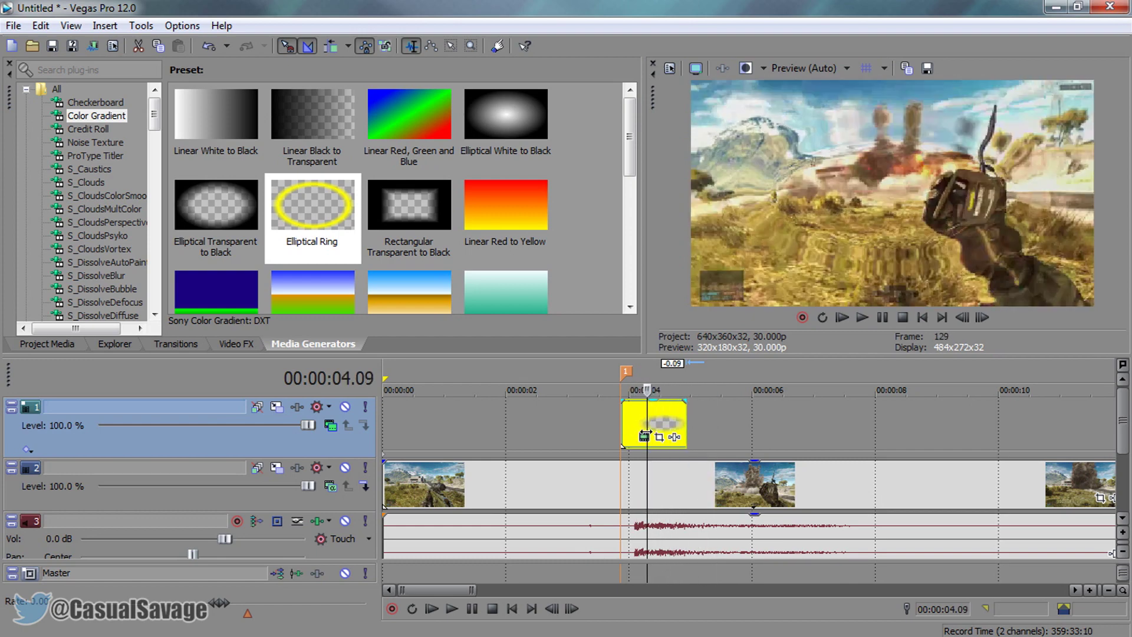
{"action": "left_click", "coordinate": [644, 438]}
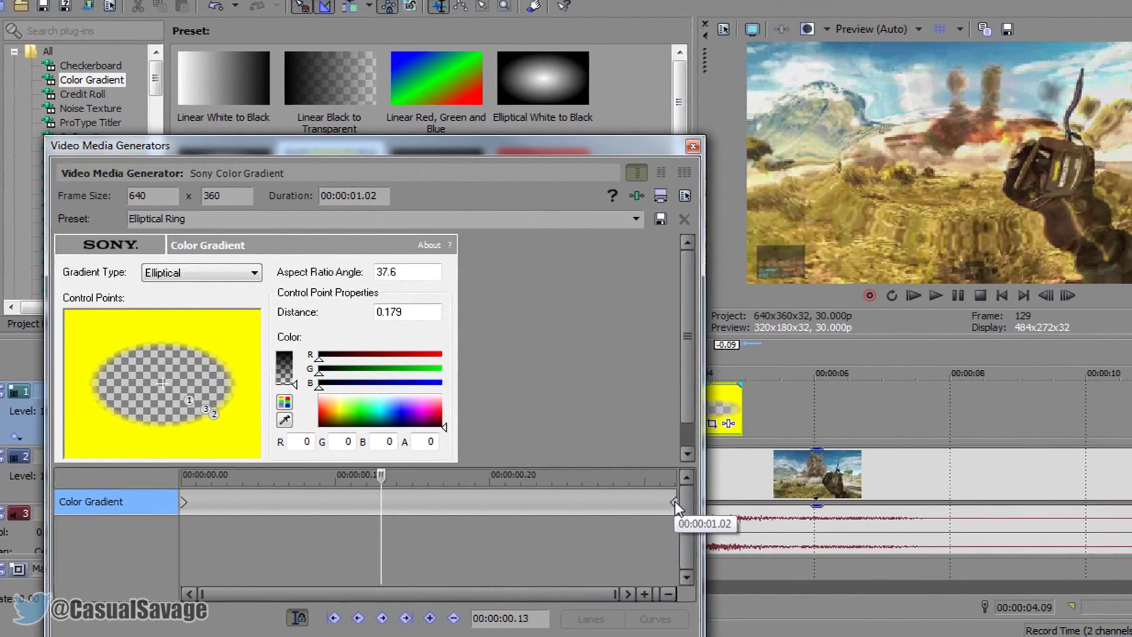
- Add a keyframe at 00:00:00.22 that holds the wide yellow ring
{"action": "left_click", "coordinate": [623, 509]}
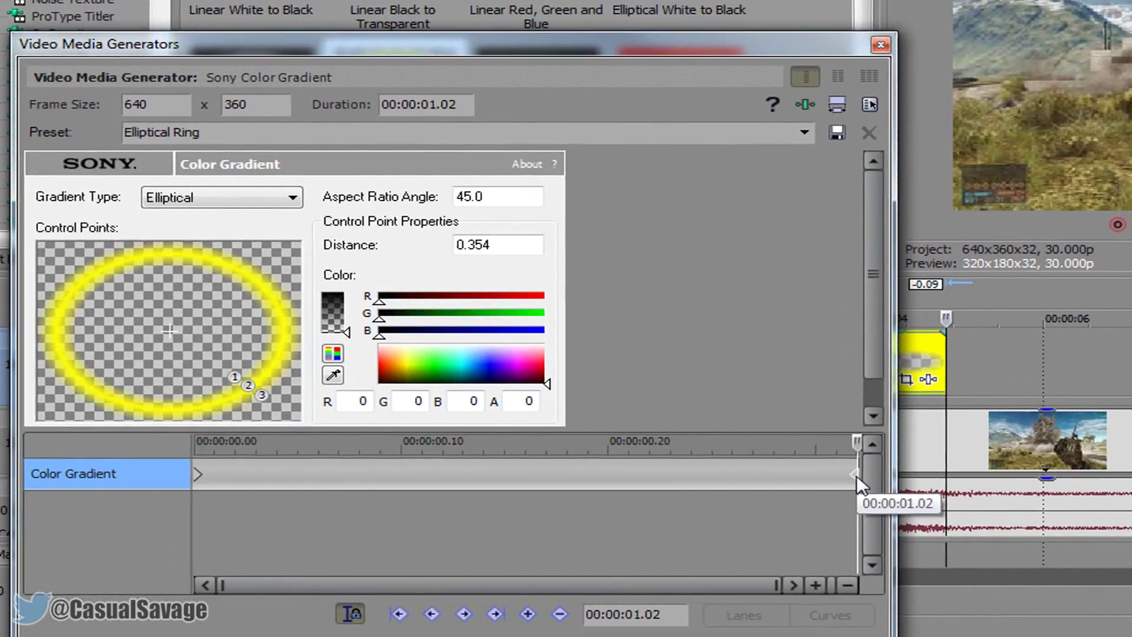
{"action": "right_click", "coordinate": [857, 475]}
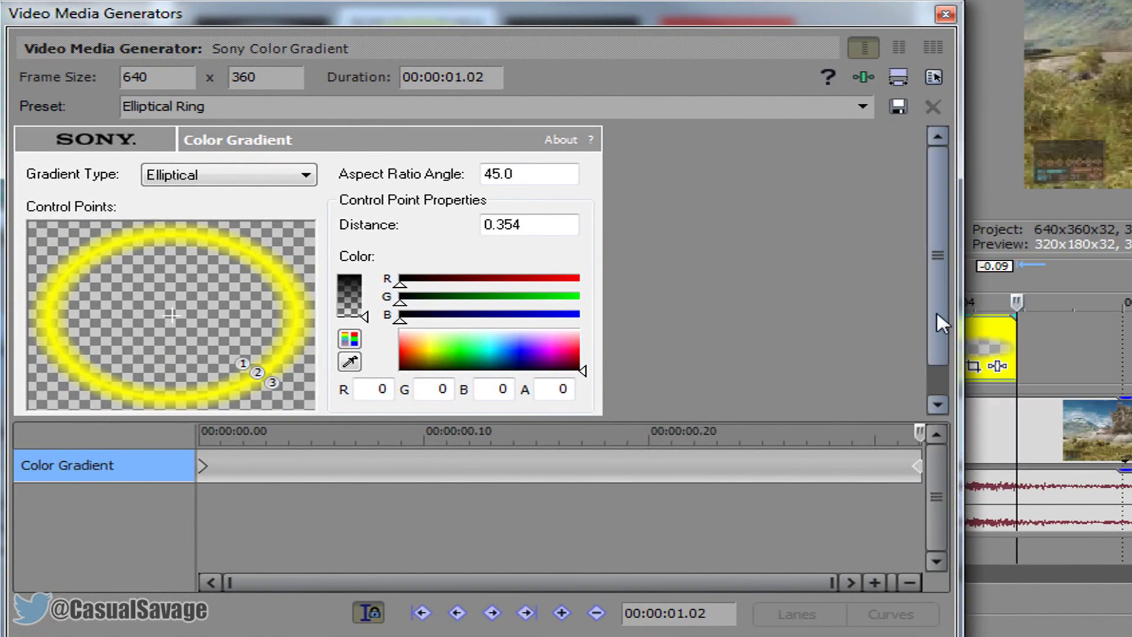
{"action": "left_click", "coordinate": [759, 474]}
{"action": "left_click_drag", "start_coordinate": [757, 474], "coordinate": [694, 475]}
{"action": "left_click", "coordinate": [690, 468]}
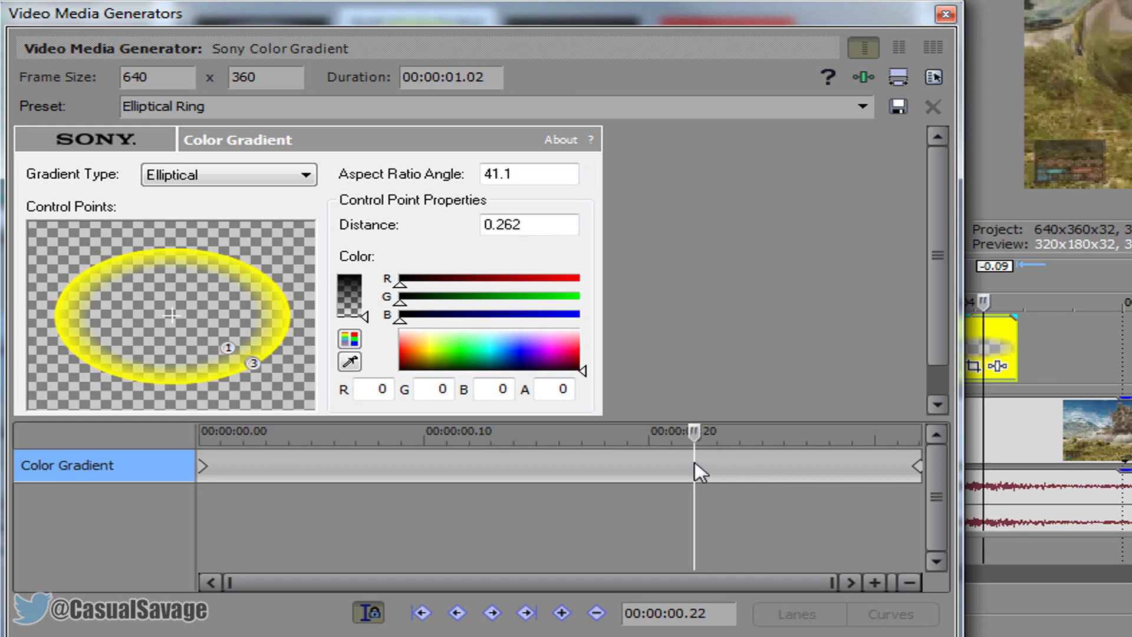
{"action": "double_click", "coordinate": [695, 466]}
- On the final 00:00:01.02 keyframe, turn the ring's colour point opaque black
{"action": "left_click", "coordinate": [917, 462]}
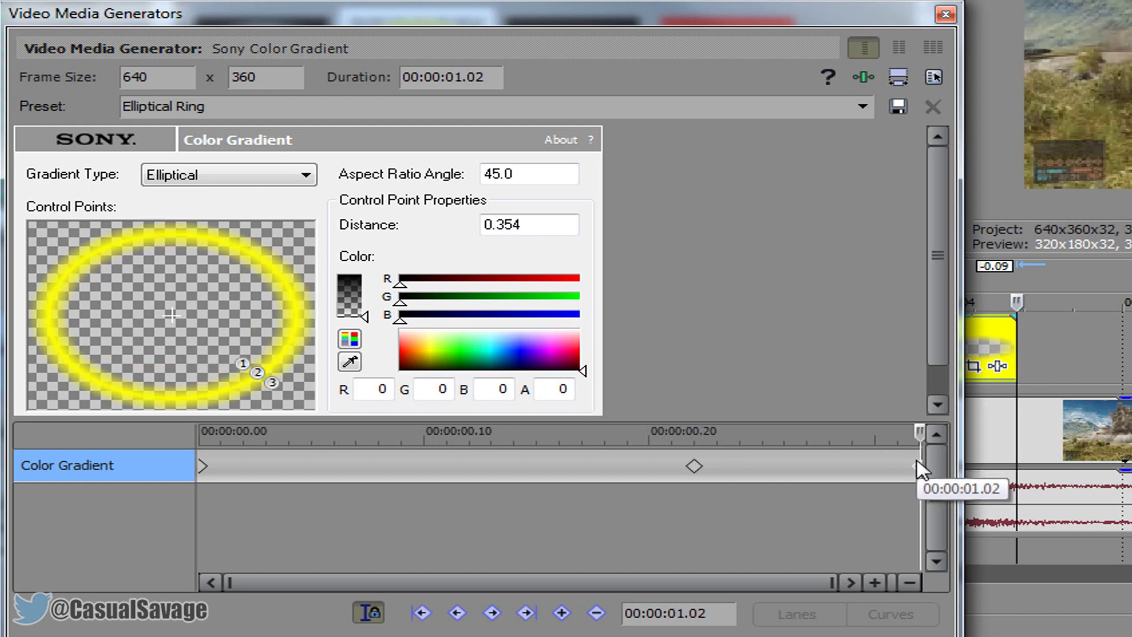
{"action": "left_click", "coordinate": [684, 468]}
{"action": "left_click", "coordinate": [692, 467]}
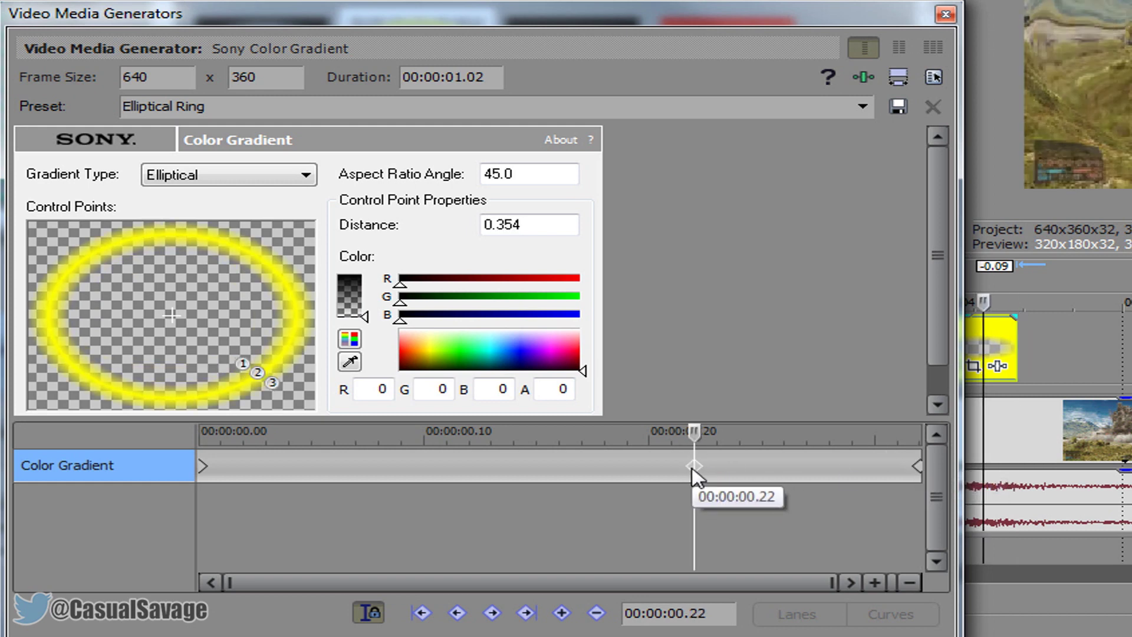
{"action": "left_click", "coordinate": [918, 467]}
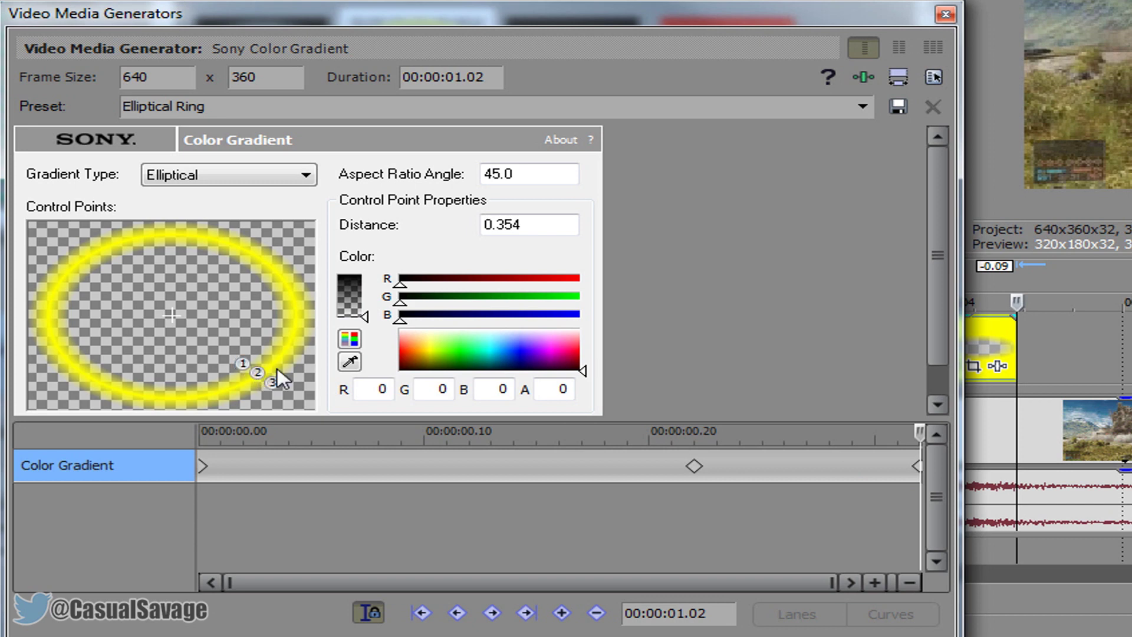
{"action": "left_click", "coordinate": [257, 370]}
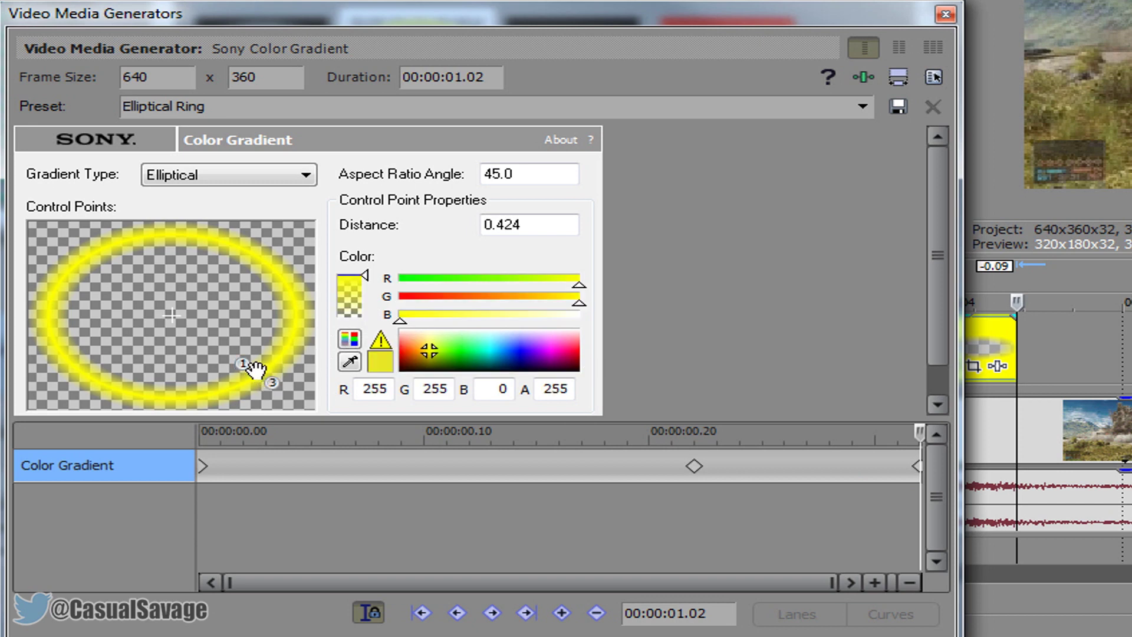
{"action": "left_click_drag", "start_coordinate": [422, 351], "coordinate": [375, 413]}
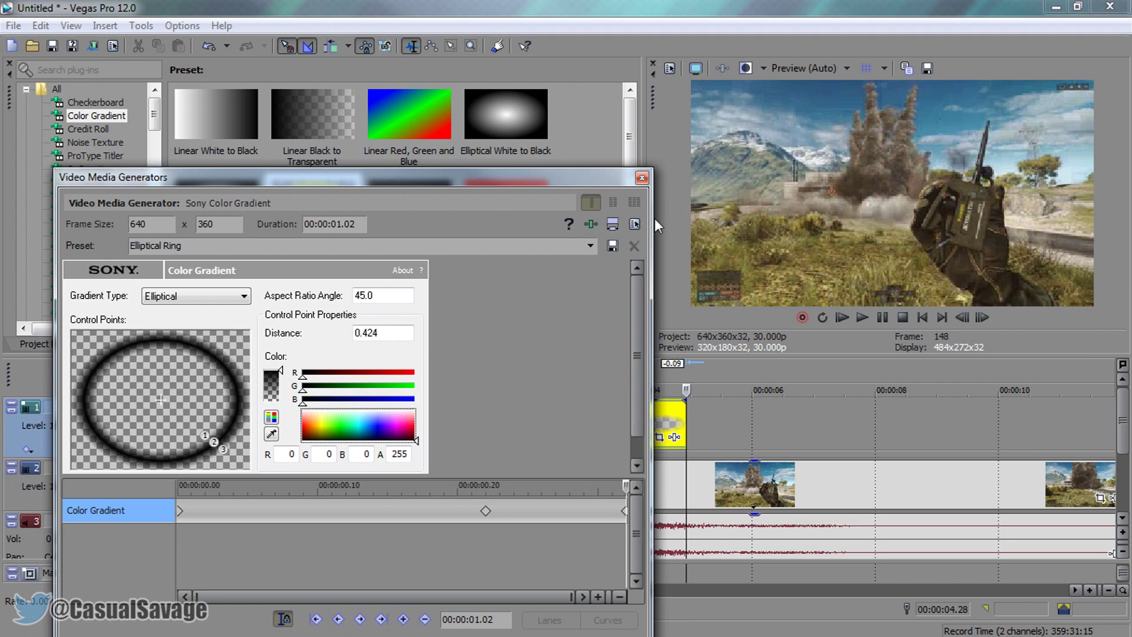
- Close the generator and preview the shockwave from just before the explosion
{"action": "left_click", "coordinate": [641, 177]}
{"action": "left_click", "coordinate": [565, 420]}
{"action": "left_click", "coordinate": [862, 317]}
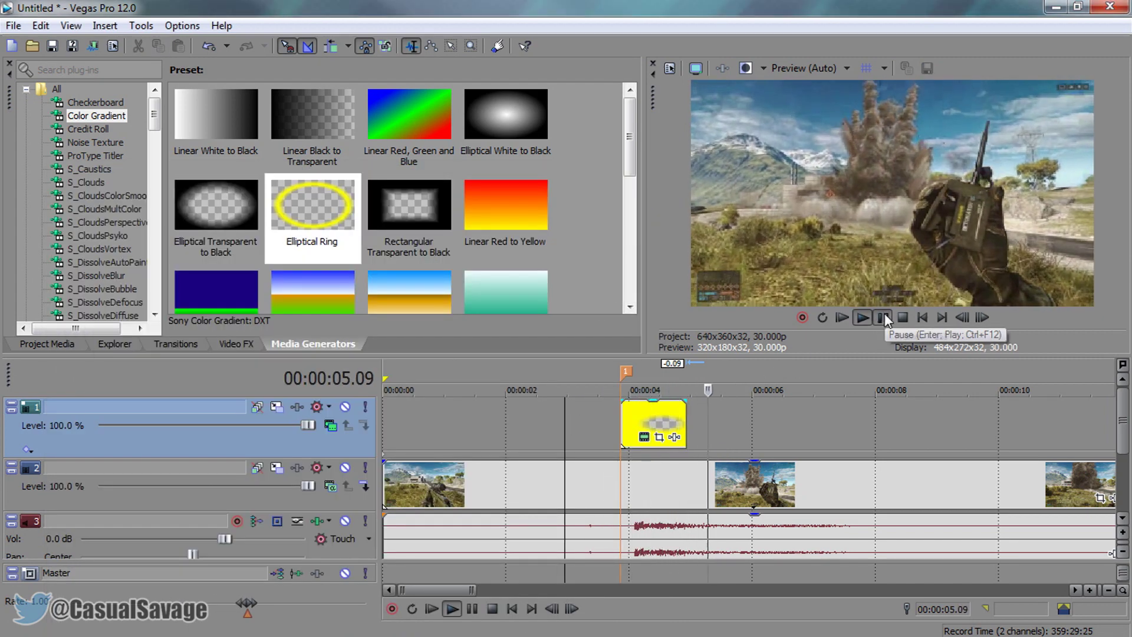
{"action": "left_click", "coordinate": [883, 317]}
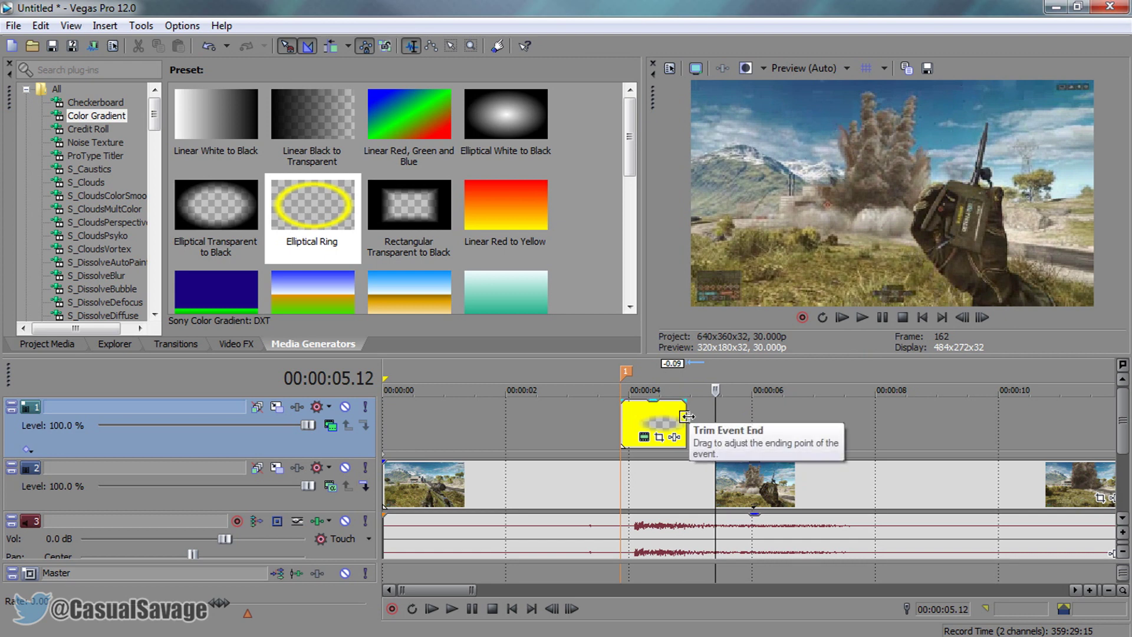
- Move the ring event and marker 1 to start at 00:00:04.00
{"action": "left_click_drag", "start_coordinate": [622, 433], "coordinate": [626, 434]}
{"action": "key", "text": "Right"}
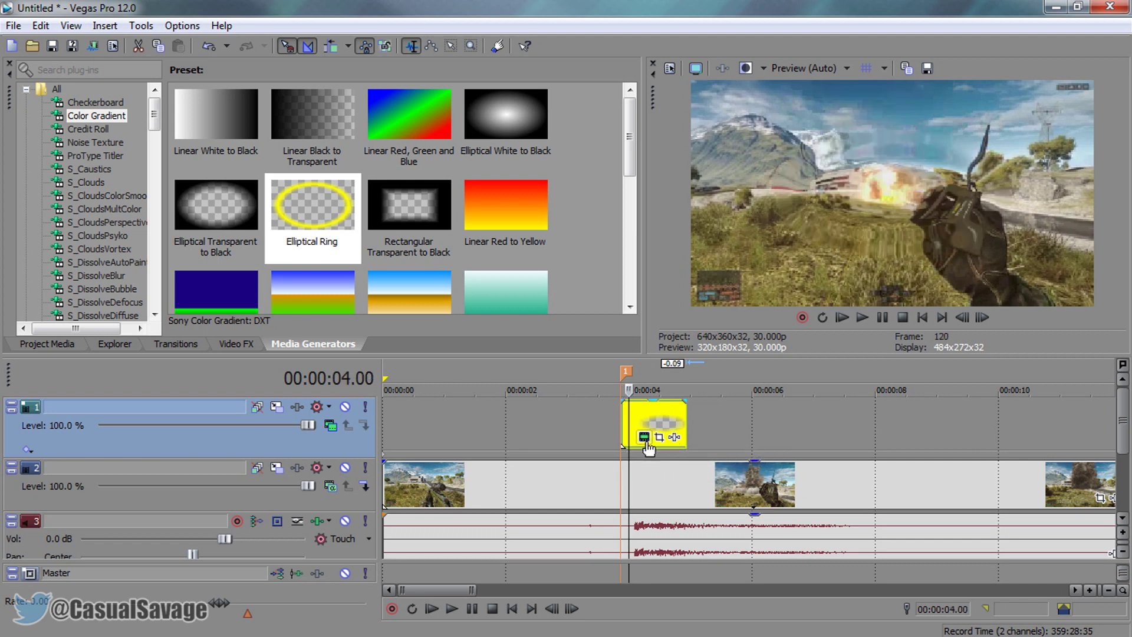
{"action": "scroll", "coordinate": [678, 466], "scroll_direction": "up", "scroll_amount": 2}
{"action": "key", "text": "Right"}
{"action": "key", "text": "Right"}
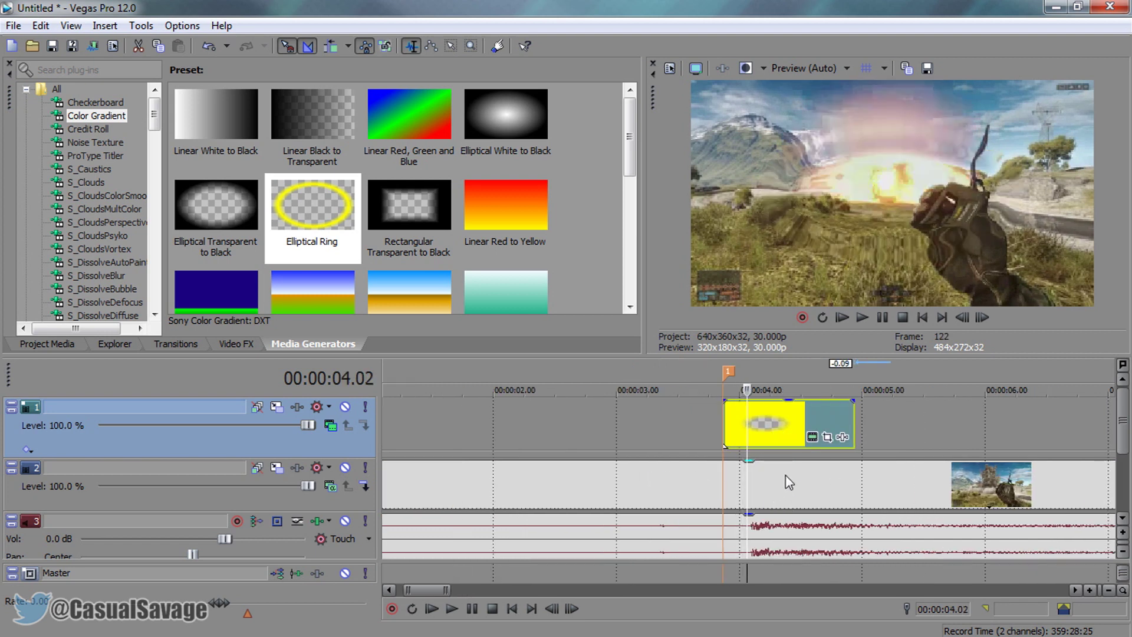
{"action": "key", "text": "Left"}
{"action": "key", "text": "Right"}
{"action": "scroll", "coordinate": [778, 439], "scroll_direction": "up", "scroll_amount": 2}
{"action": "left_click_drag", "start_coordinate": [769, 436], "coordinate": [799, 432]}
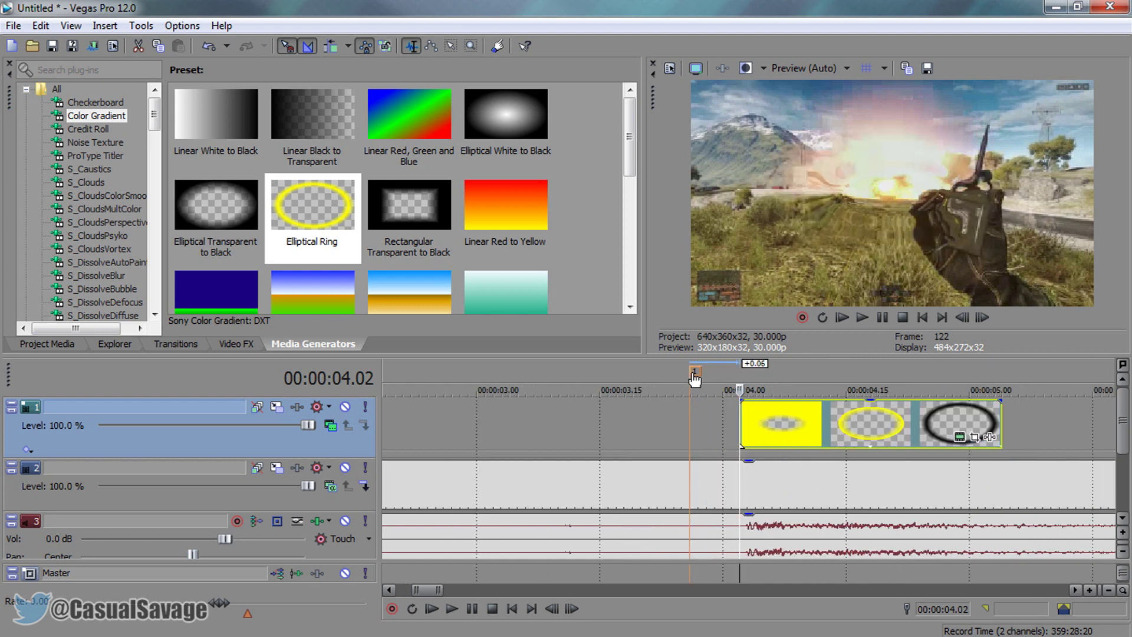
{"action": "left_click_drag", "start_coordinate": [695, 373], "coordinate": [745, 372]}
- Preview the shockwave from just before the ring event
{"action": "left_click", "coordinate": [660, 429]}
{"action": "scroll", "coordinate": [660, 429], "scroll_direction": "down", "scroll_amount": 4}
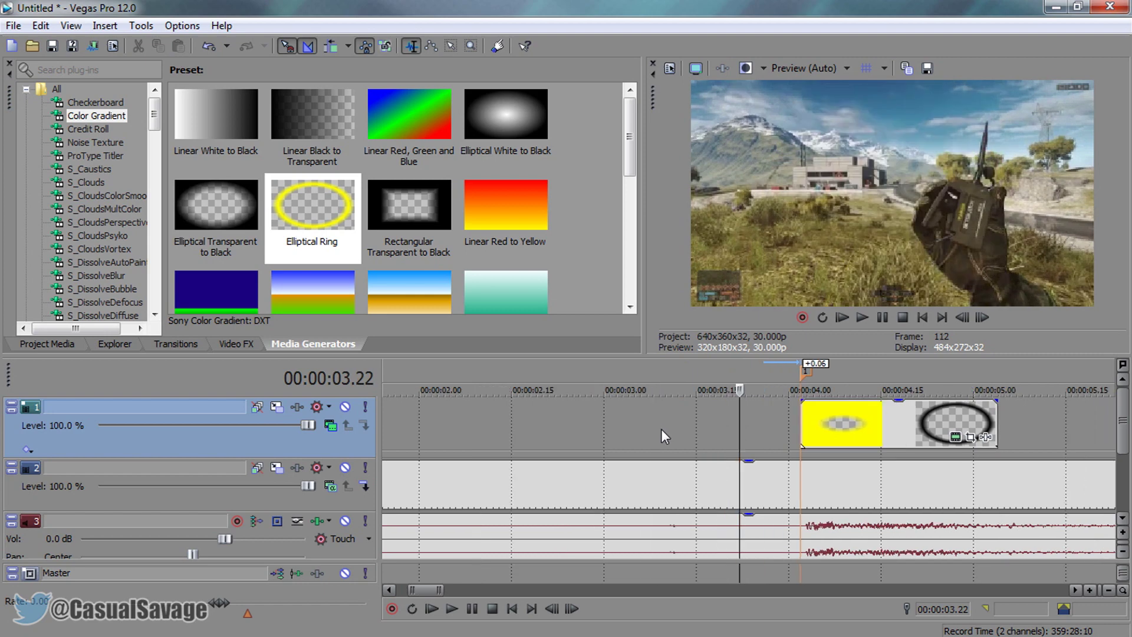
{"action": "left_click", "coordinate": [620, 428]}
{"action": "scroll", "coordinate": [661, 430], "scroll_direction": "down", "scroll_amount": 2}
{"action": "key", "text": "space"}
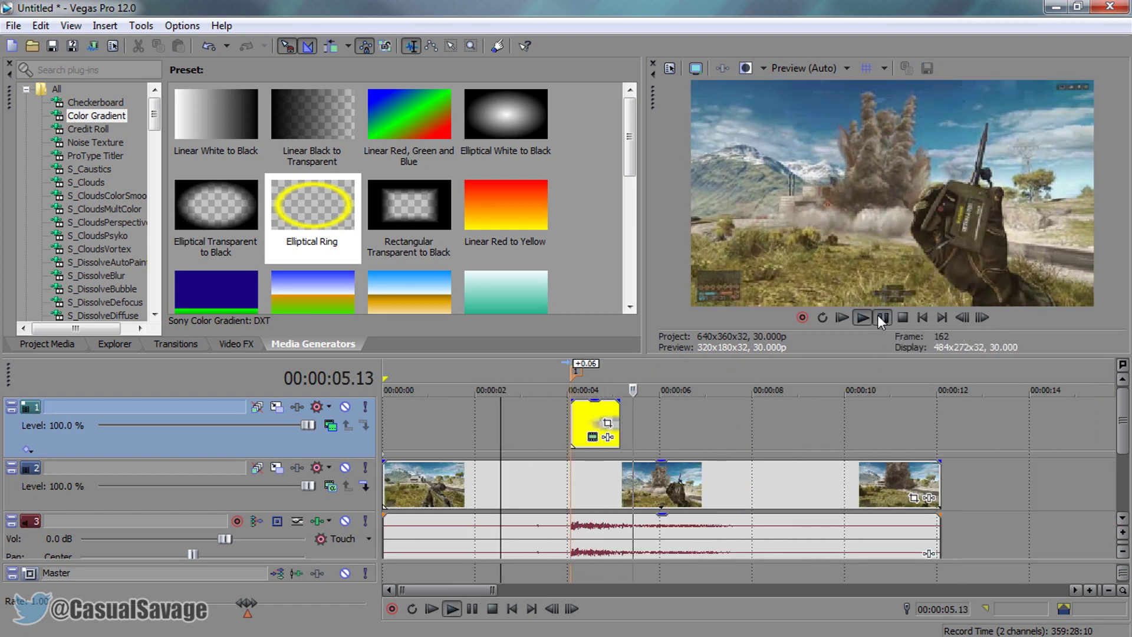
{"action": "left_click", "coordinate": [880, 317]}
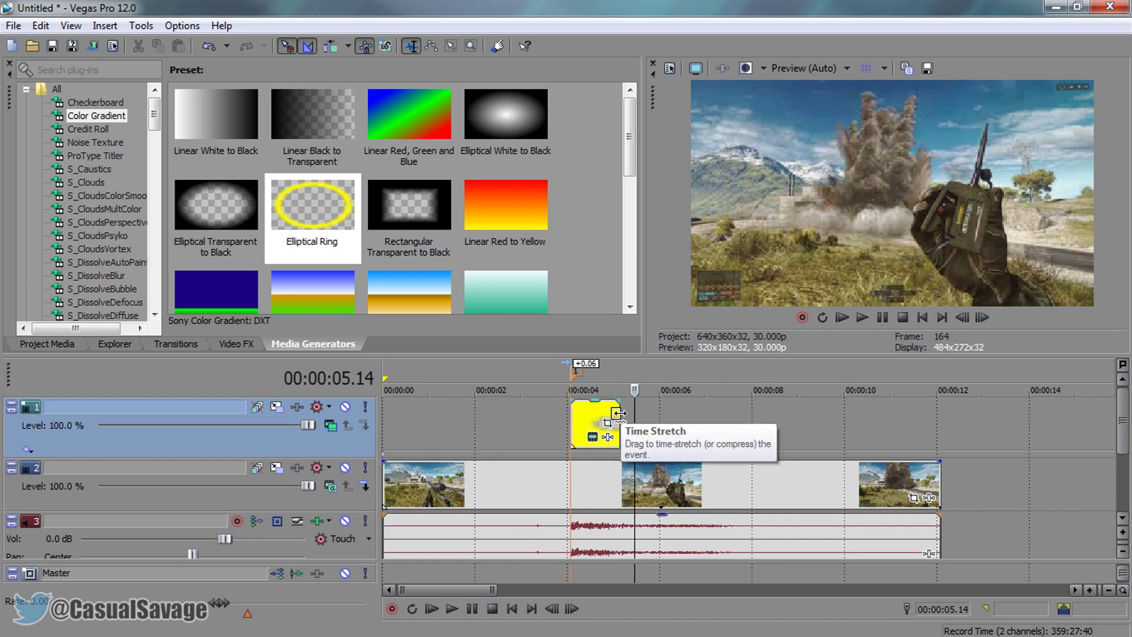
- Time-stretch the ring event shorter so the shockwave plays faster, and replay it from 3.25 s
{"action": "left_click_drag", "start_coordinate": [616, 418], "coordinate": [603, 424]}
{"action": "left_click", "coordinate": [559, 430]}
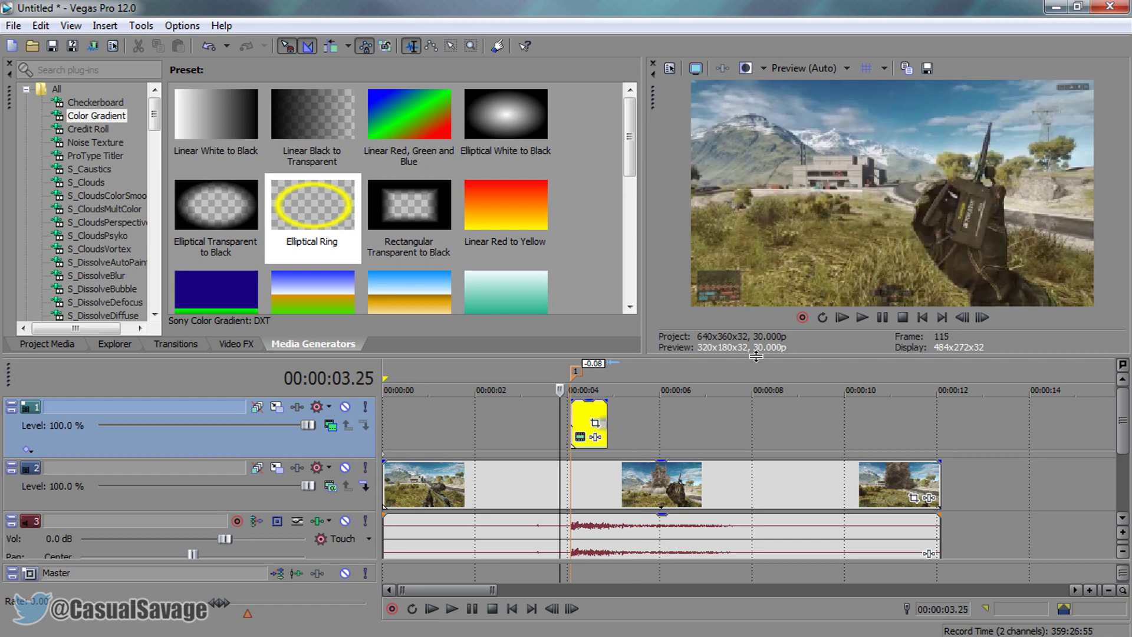
{"action": "left_click", "coordinate": [862, 317]}
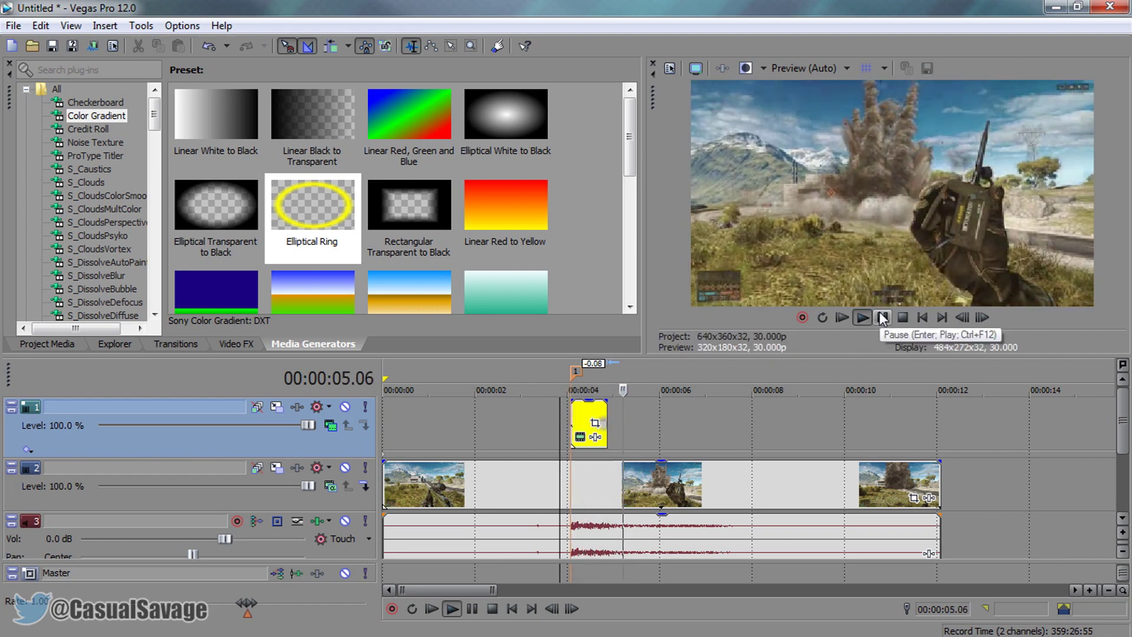
{"action": "left_click", "coordinate": [881, 316]}
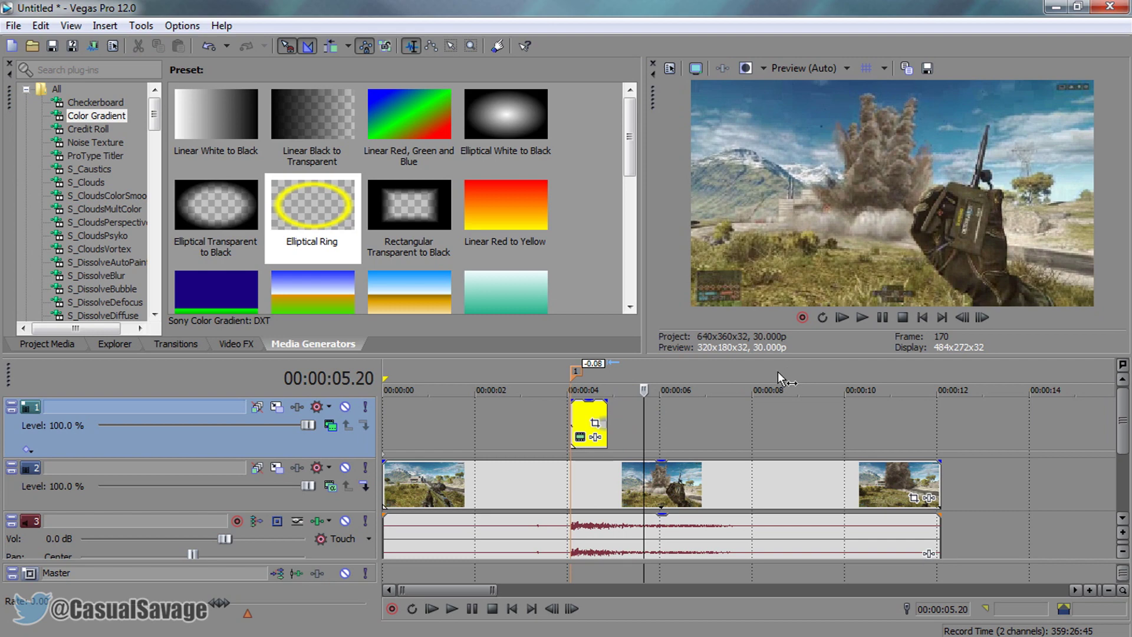
- Check the ring frames between the explosion at 4.02 and 4.08
{"action": "left_click", "coordinate": [582, 413]}
{"action": "key", "text": "space"}
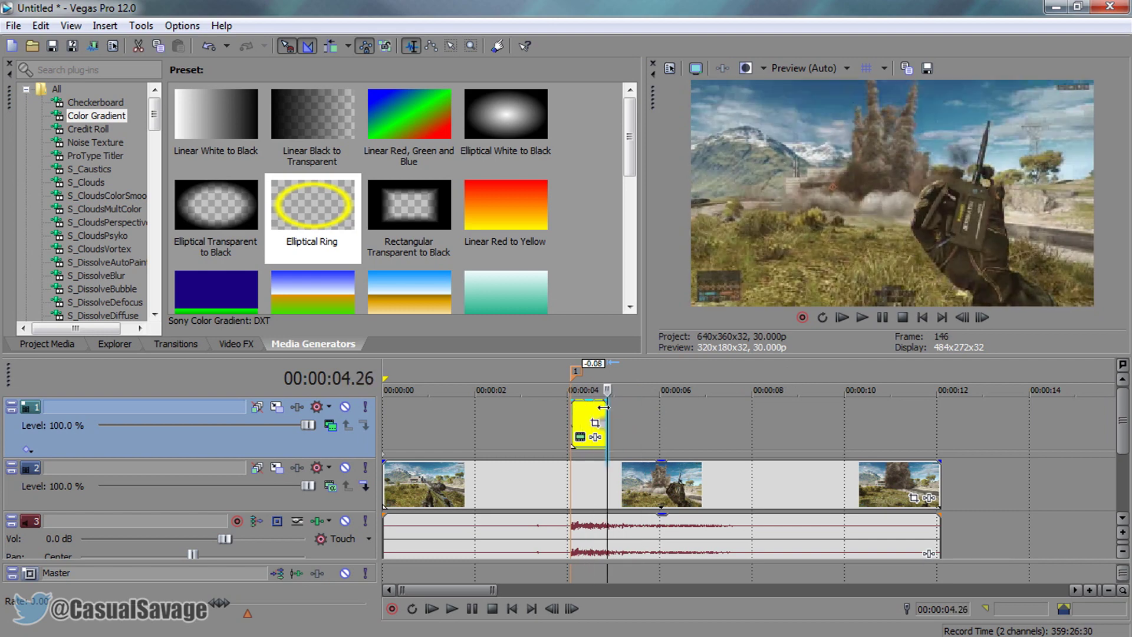
{"action": "left_click", "coordinate": [579, 412]}
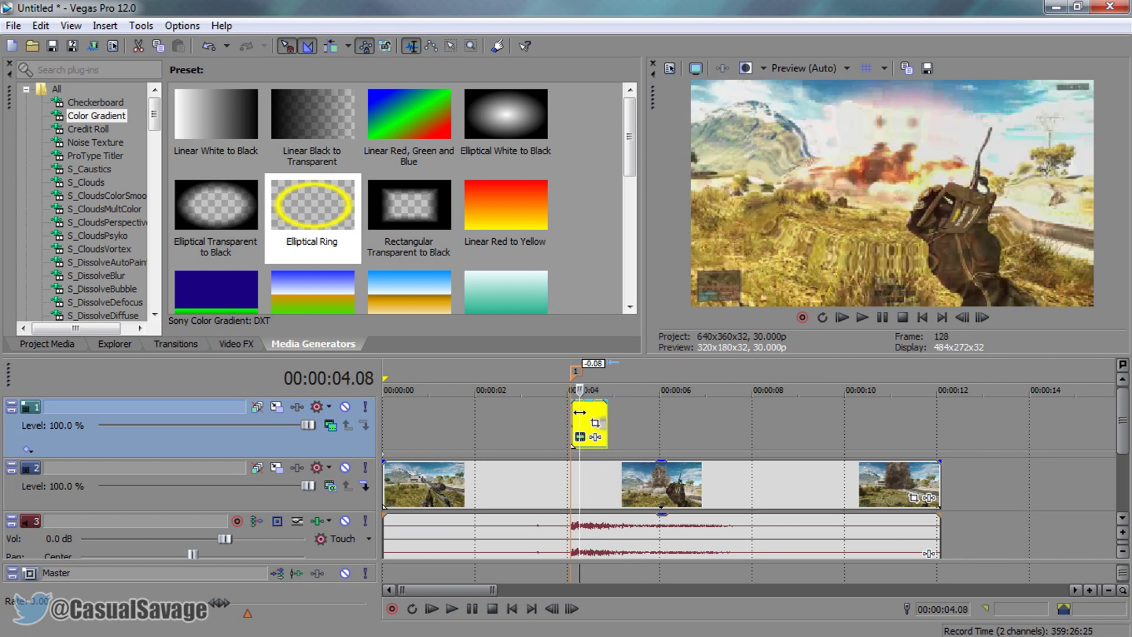
{"action": "left_click", "coordinate": [570, 414]}
{"action": "left_click", "coordinate": [577, 416]}
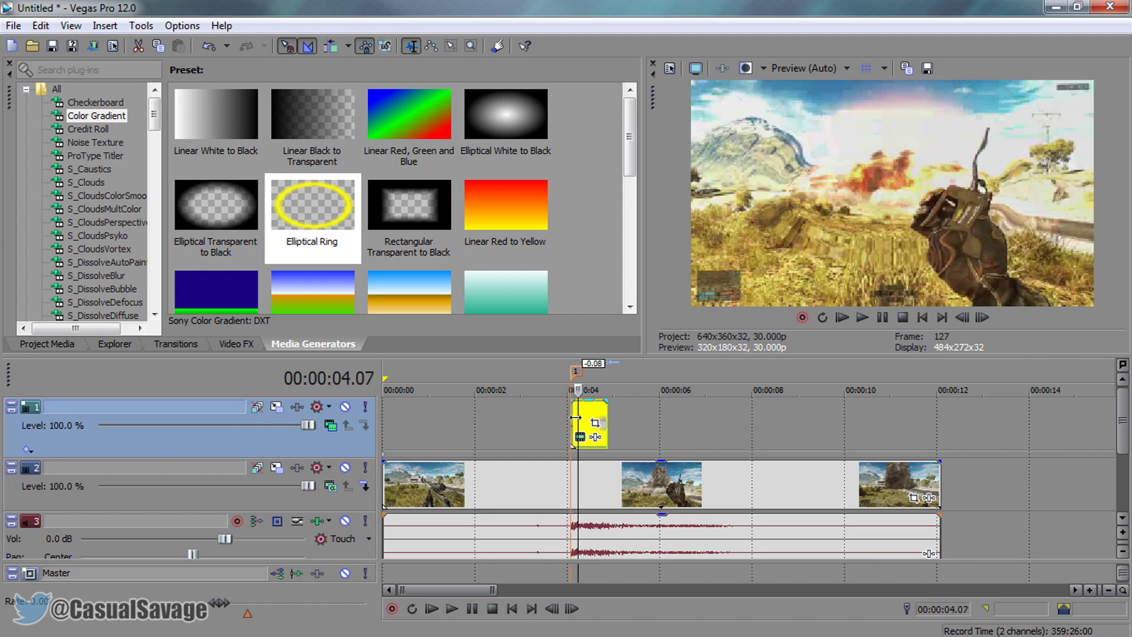
{"action": "left_click", "coordinate": [570, 417]}
{"action": "scroll", "coordinate": [571, 416], "scroll_direction": "down", "scroll_amount": 3}
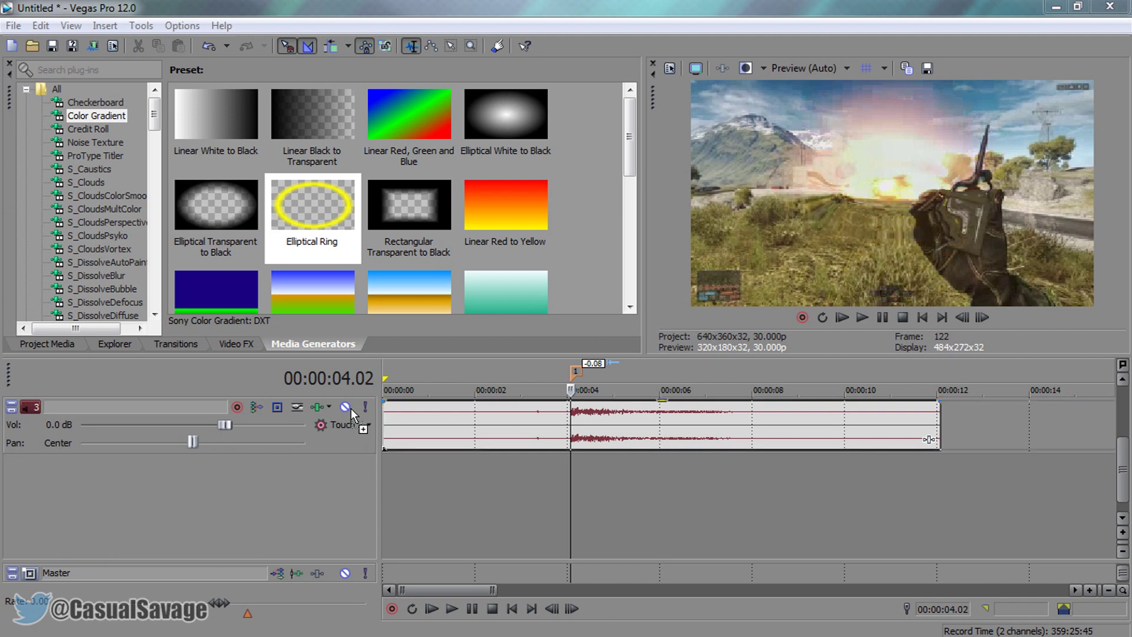
- Add the music file to the timeline on a new audio track
{"action": "left_click_drag", "start_coordinate": [351, 408], "coordinate": [373, 479]}
{"action": "key", "text": "Home"}
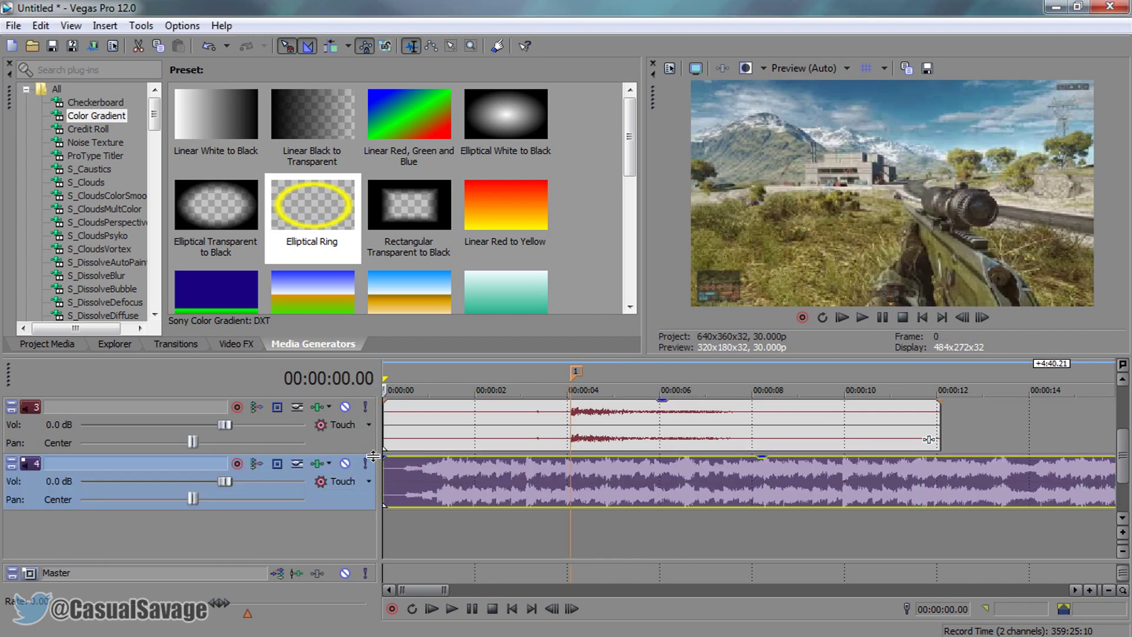
{"action": "scroll", "coordinate": [409, 496], "scroll_direction": "down", "scroll_amount": 4}
{"action": "scroll", "coordinate": [382, 481], "scroll_direction": "down", "scroll_amount": 3}
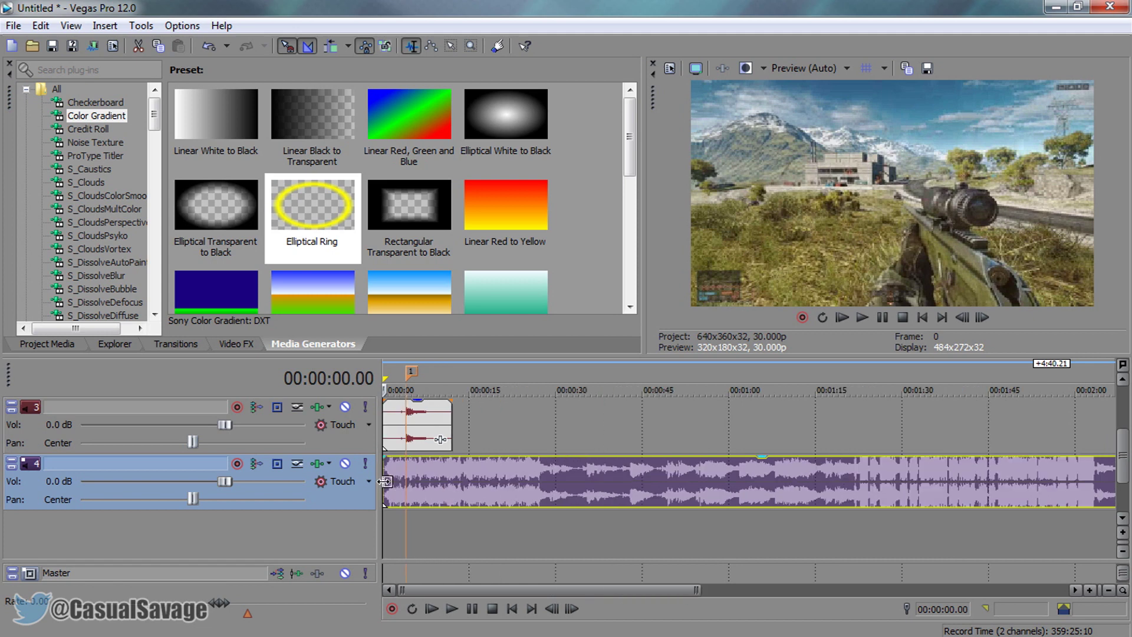
- Trim the music clip's opening so it begins about 1:00 into the song
{"action": "left_click_drag", "start_coordinate": [385, 482], "coordinate": [462, 493]}
{"action": "scroll", "coordinate": [462, 493], "scroll_direction": "down", "scroll_amount": 3}
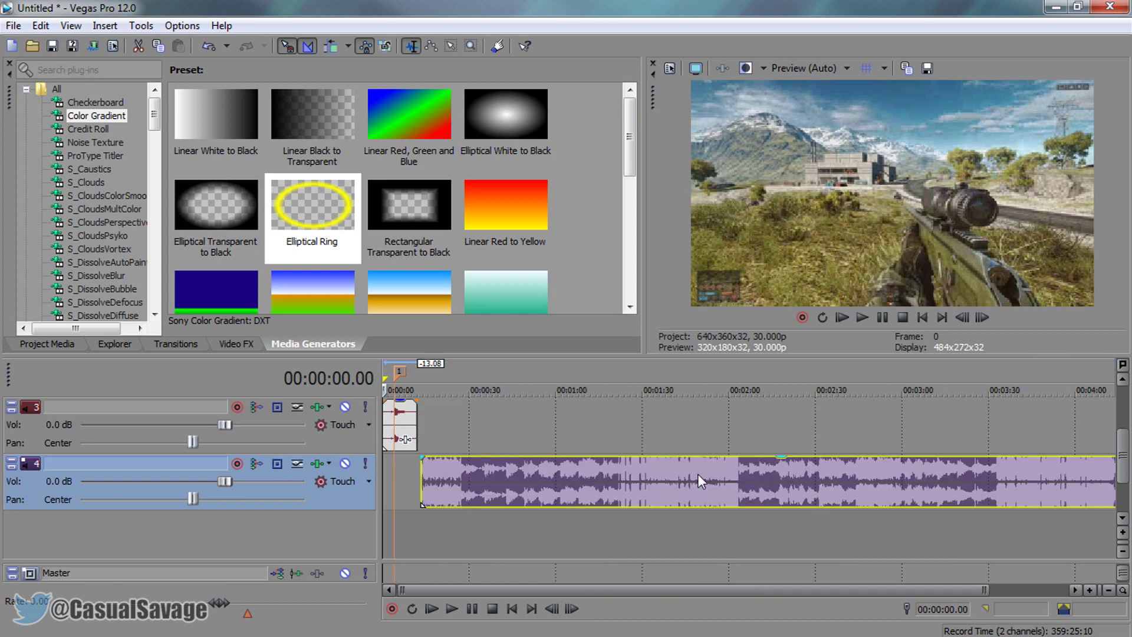
{"action": "left_click_drag", "start_coordinate": [423, 485], "coordinate": [549, 479]}
{"action": "scroll", "coordinate": [549, 478], "scroll_direction": "up", "scroll_amount": 5}
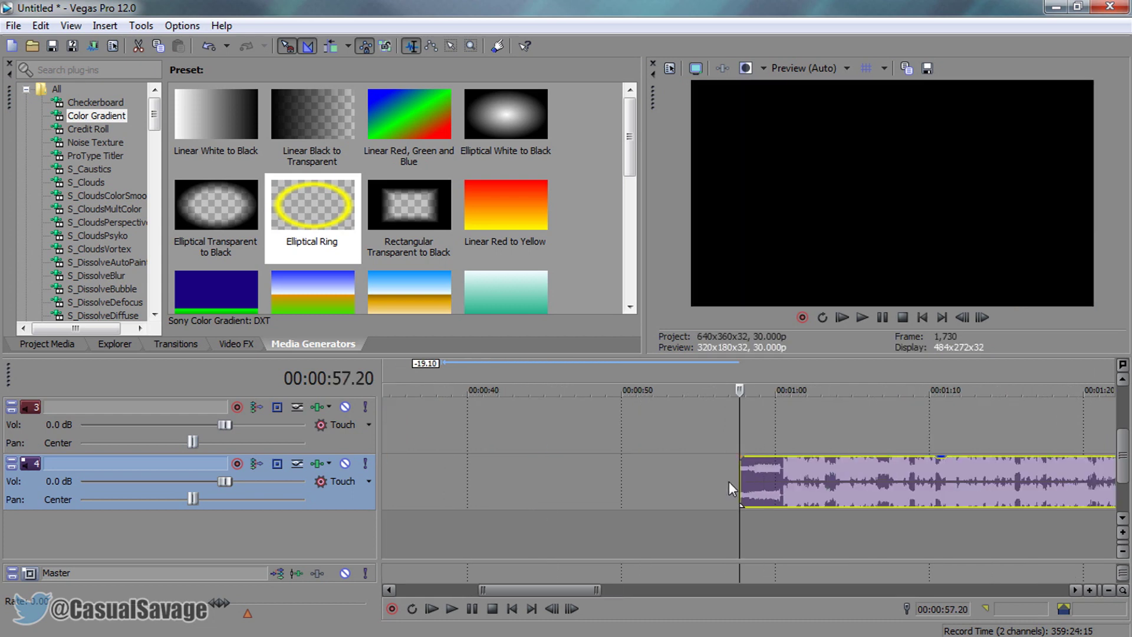
{"action": "left_click_drag", "start_coordinate": [734, 481], "coordinate": [764, 487]}
{"action": "scroll", "coordinate": [778, 481], "scroll_direction": "up", "scroll_amount": 3}
{"action": "scroll", "coordinate": [742, 482], "scroll_direction": "up", "scroll_amount": 2}
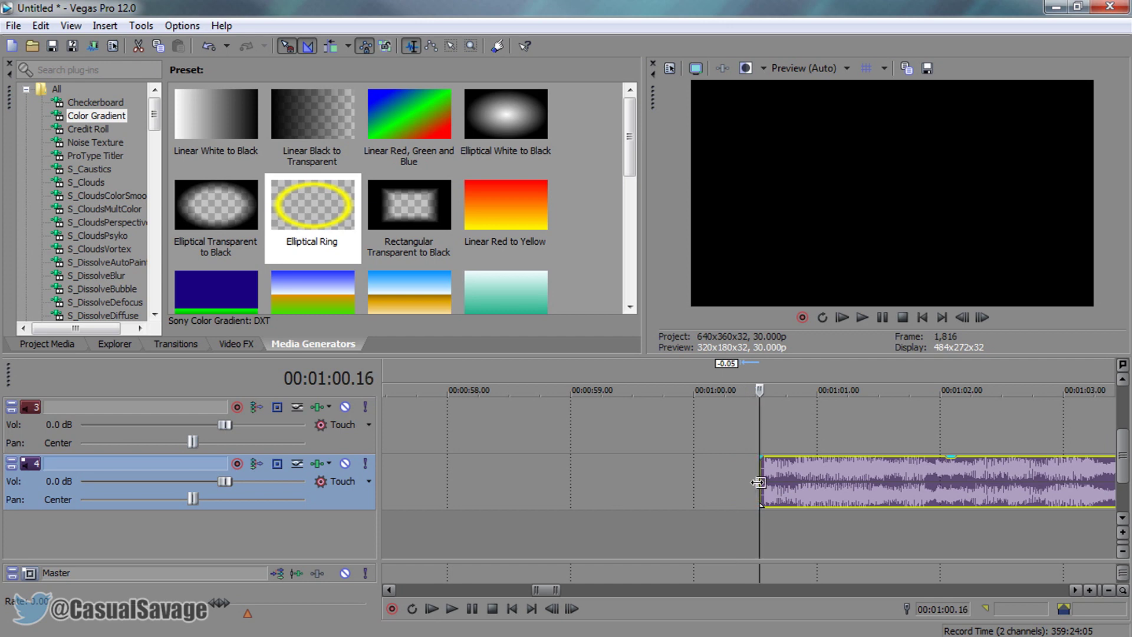
{"action": "scroll", "coordinate": [752, 478], "scroll_direction": "down", "scroll_amount": 8}
- Move the music clip to start at the explosion, 00:00:04.02
{"action": "left_click_drag", "start_coordinate": [649, 489], "coordinate": [403, 487]}
{"action": "scroll", "coordinate": [430, 486], "scroll_direction": "up", "scroll_amount": 8}
{"action": "scroll", "coordinate": [666, 457], "scroll_direction": "up", "scroll_amount": 8}
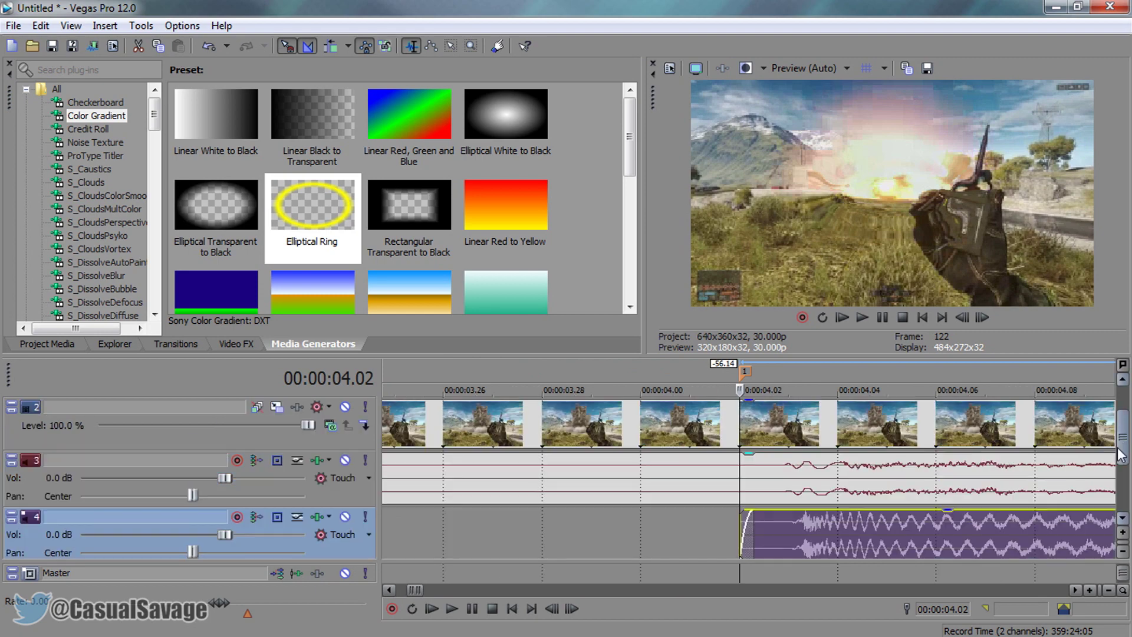
- Extend the music back to 0:00 with a fade-in reaching the 4.02 explosion
{"action": "scroll", "coordinate": [1087, 454], "scroll_direction": "up", "scroll_amount": 2}
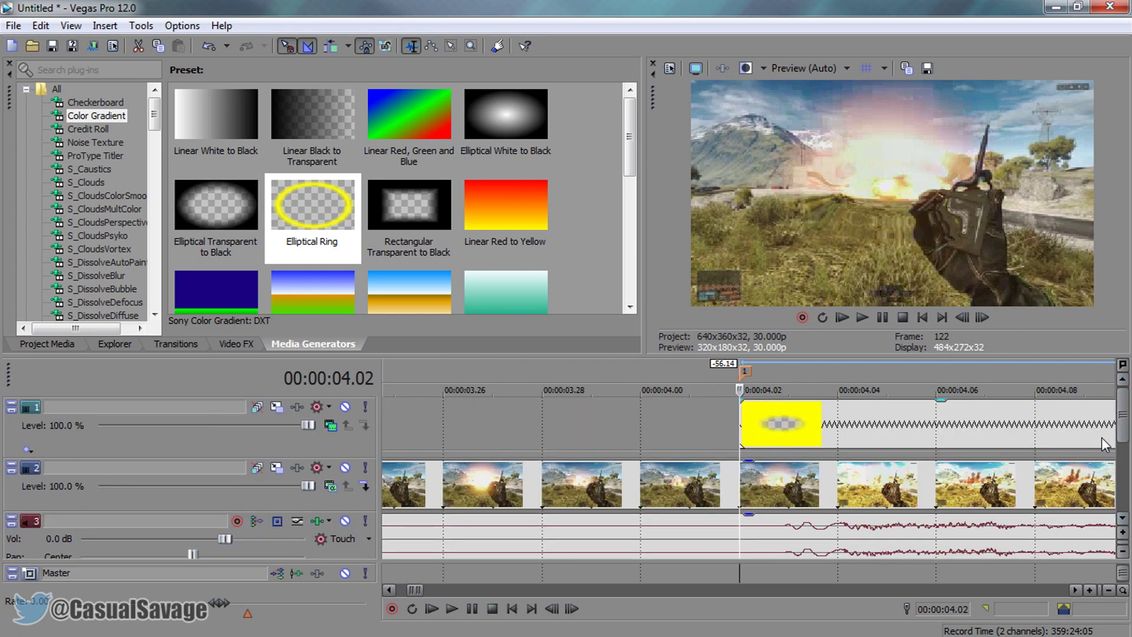
{"action": "scroll", "coordinate": [1122, 425], "scroll_direction": "down", "scroll_amount": 2}
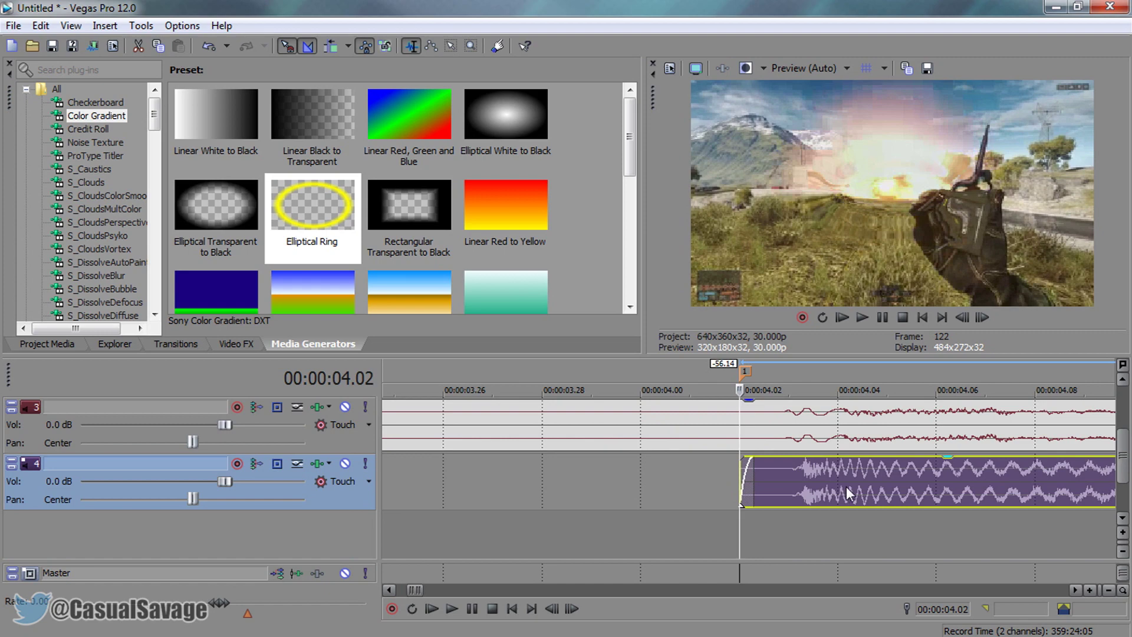
{"action": "left_click_drag", "start_coordinate": [845, 494], "coordinate": [813, 496]}
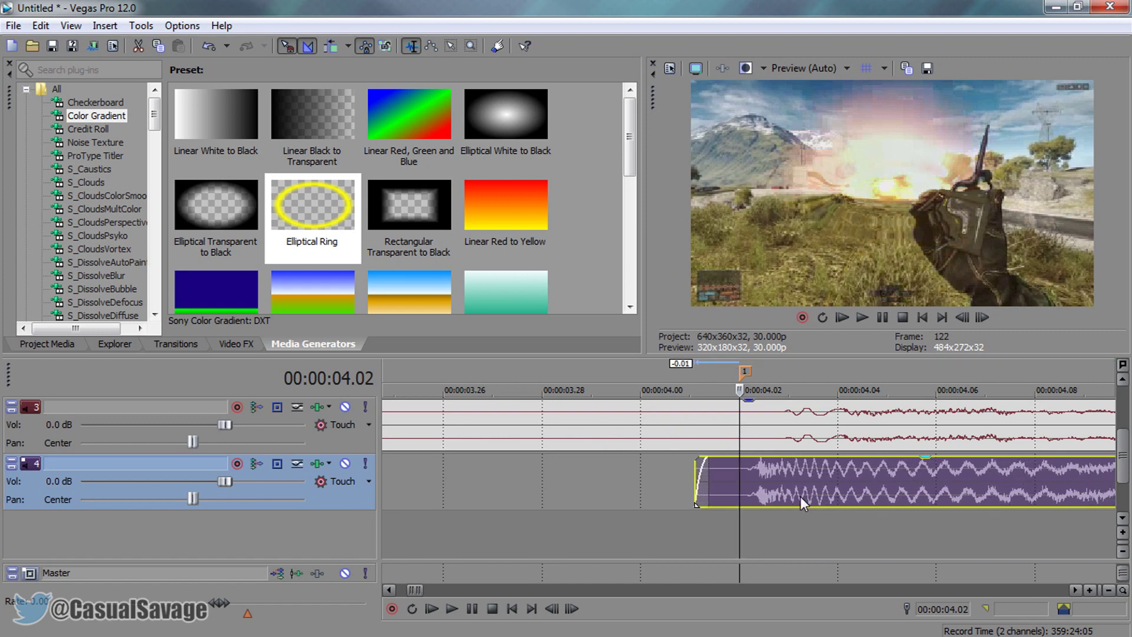
{"action": "scroll", "coordinate": [735, 492], "scroll_direction": "down", "scroll_amount": 3}
{"action": "scroll", "coordinate": [731, 491], "scroll_direction": "down", "scroll_amount": 2}
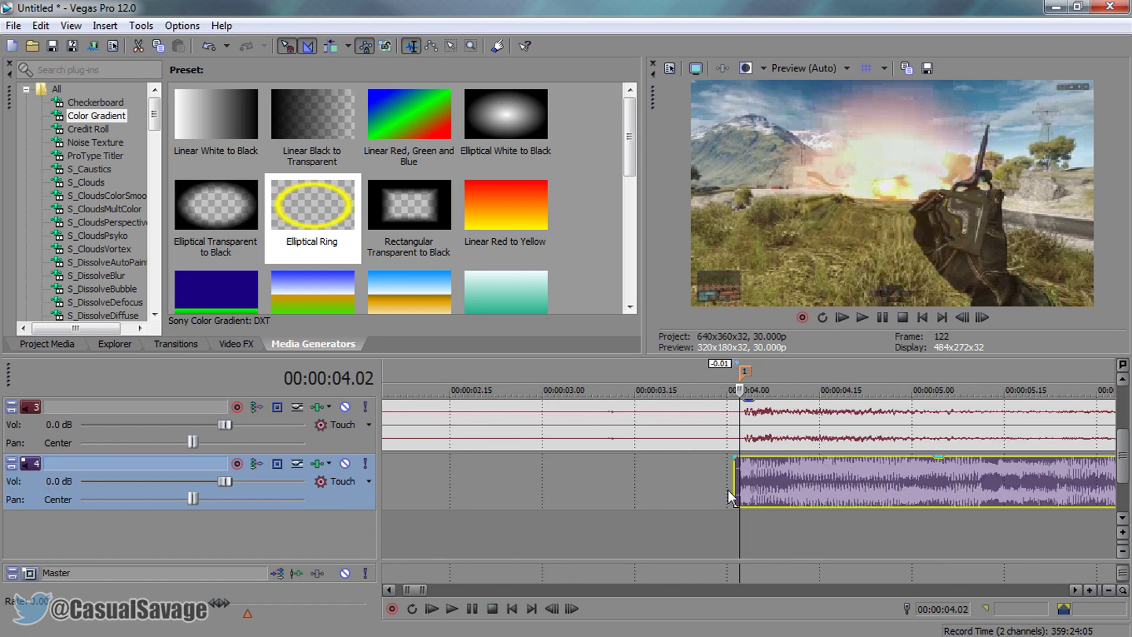
{"action": "left_click_drag", "start_coordinate": [730, 490], "coordinate": [421, 456]}
{"action": "scroll", "coordinate": [393, 478], "scroll_direction": "down", "scroll_amount": 5}
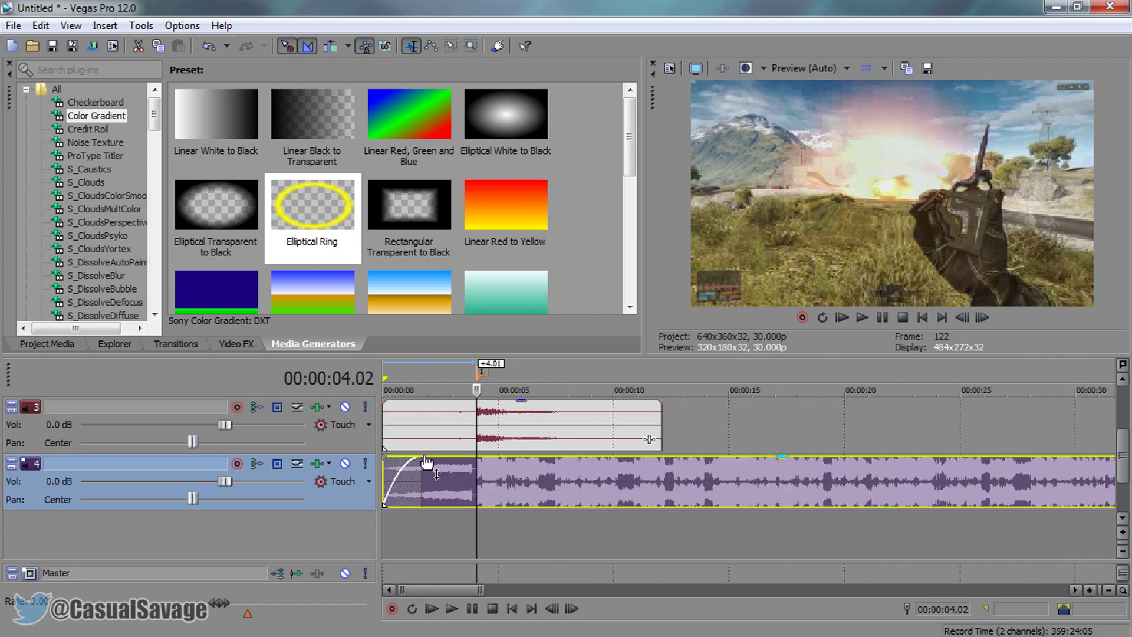
- Cut the music at 12.03, delete the remainder, and add a short fade-out
{"action": "left_click", "coordinate": [660, 469]}
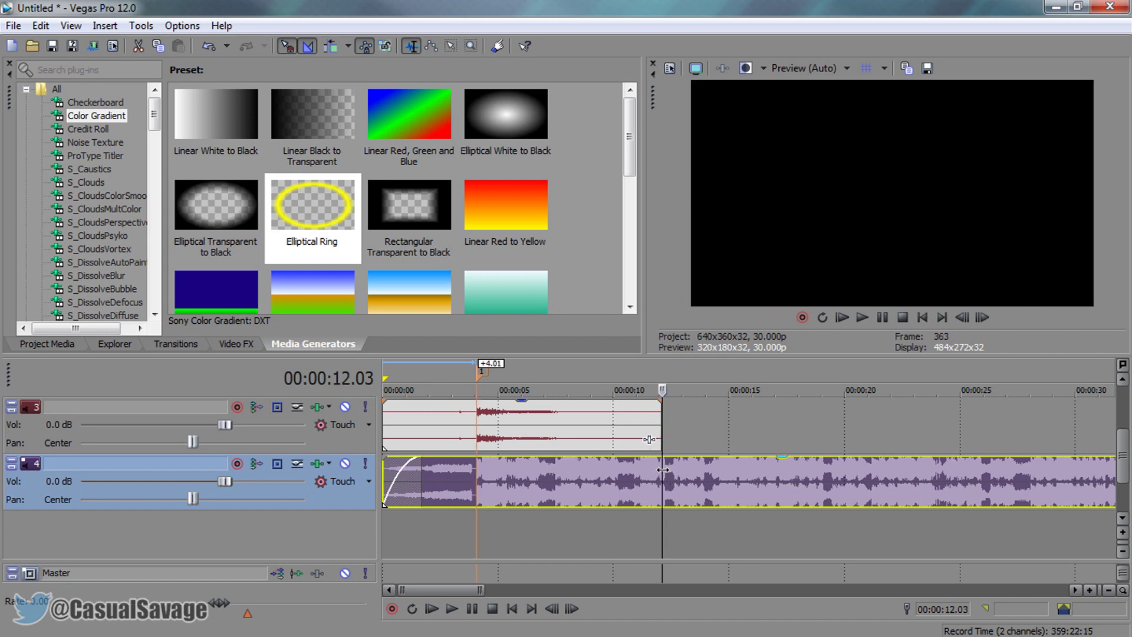
{"action": "key", "text": "s"}
{"action": "key", "text": "Delete"}
{"action": "left_click_drag", "start_coordinate": [660, 458], "coordinate": [632, 459]}
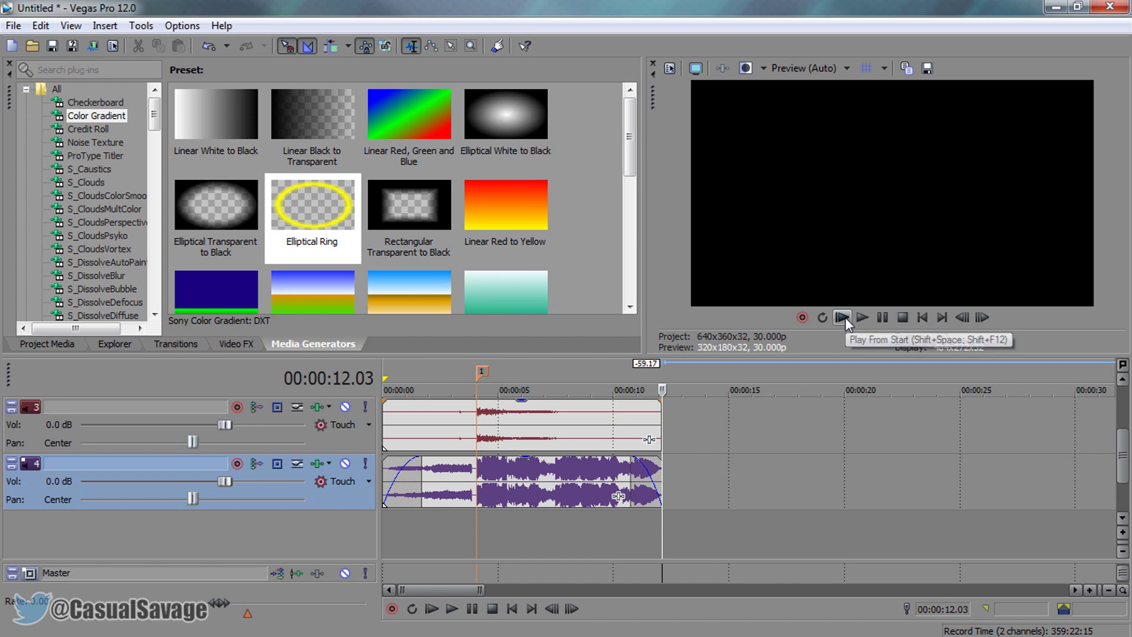
{"action": "left_click", "coordinate": [843, 317]}
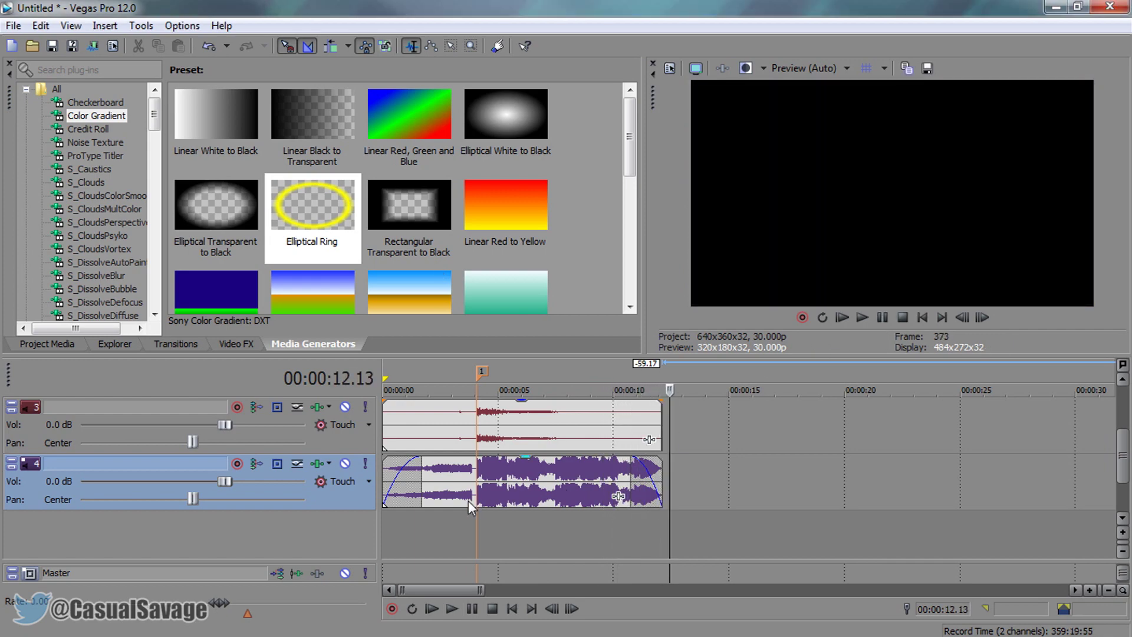
{"action": "left_click", "coordinate": [476, 490]}
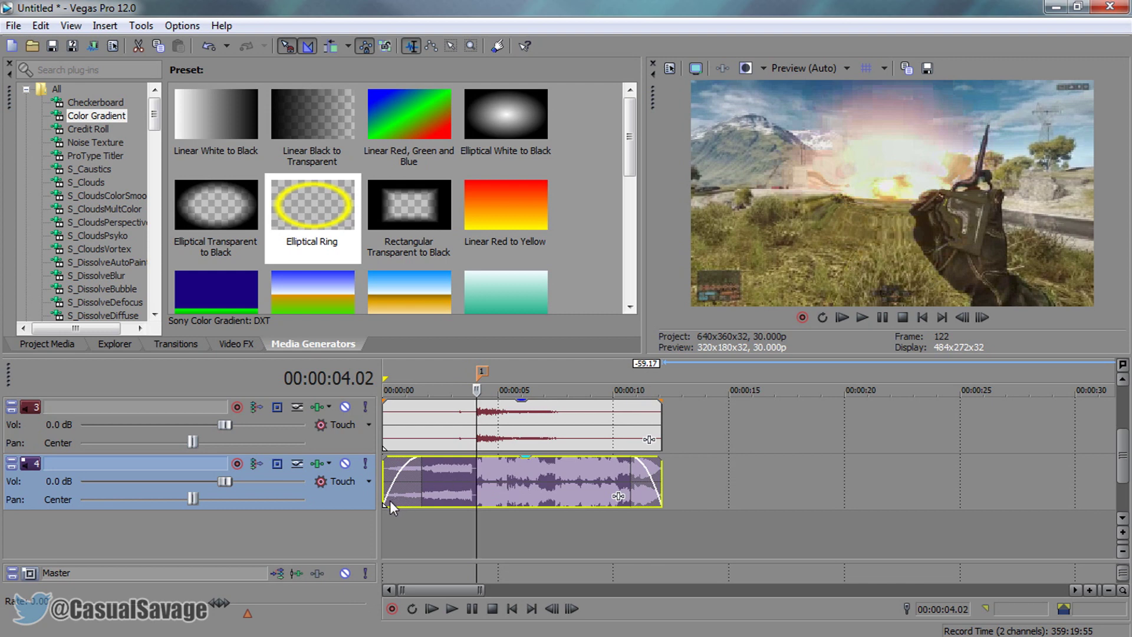
- Insert a new audio track above the music and add the bass boom sound to it
{"action": "right_click", "coordinate": [350, 498]}
{"action": "left_click", "coordinate": [421, 186]}
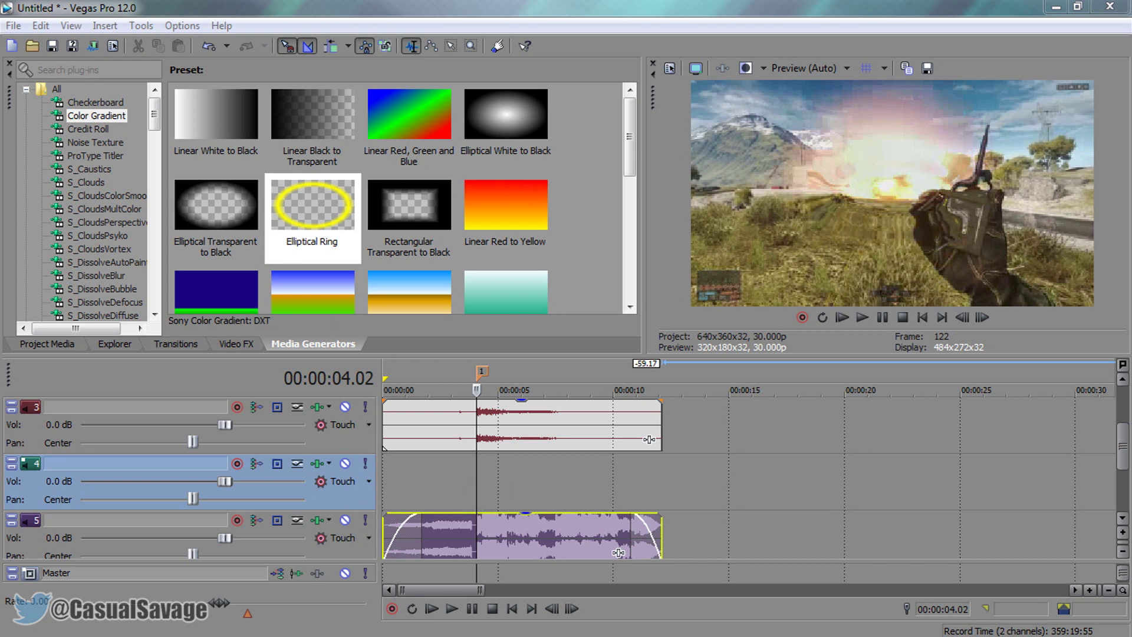
{"action": "left_click_drag", "start_coordinate": [462, 480], "coordinate": [462, 480]}
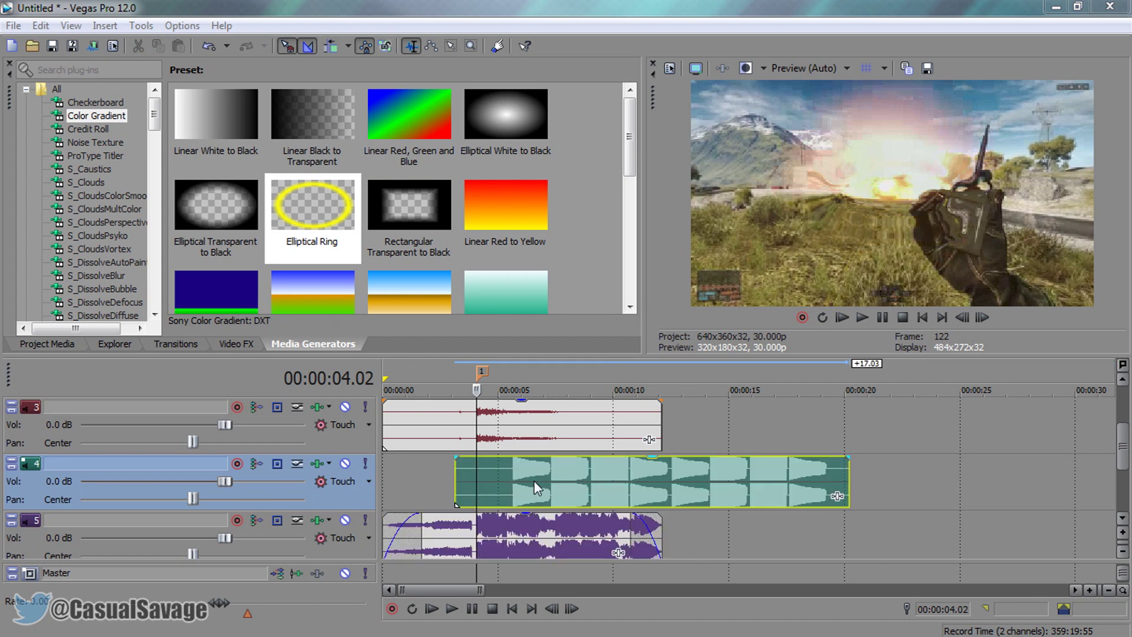
{"action": "left_click_drag", "start_coordinate": [532, 481], "coordinate": [729, 487]}
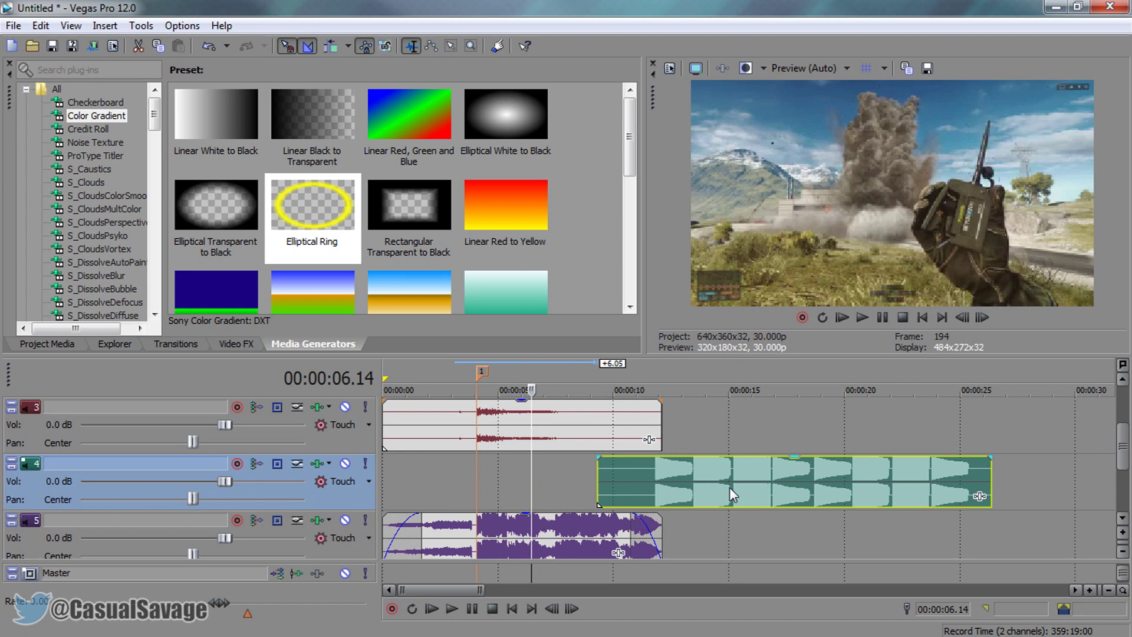
- Split the boom sound at 15.06 and delete the left piece
{"action": "left_click", "coordinate": [734, 487]}
{"action": "scroll", "coordinate": [761, 491], "scroll_direction": "up", "scroll_amount": 6}
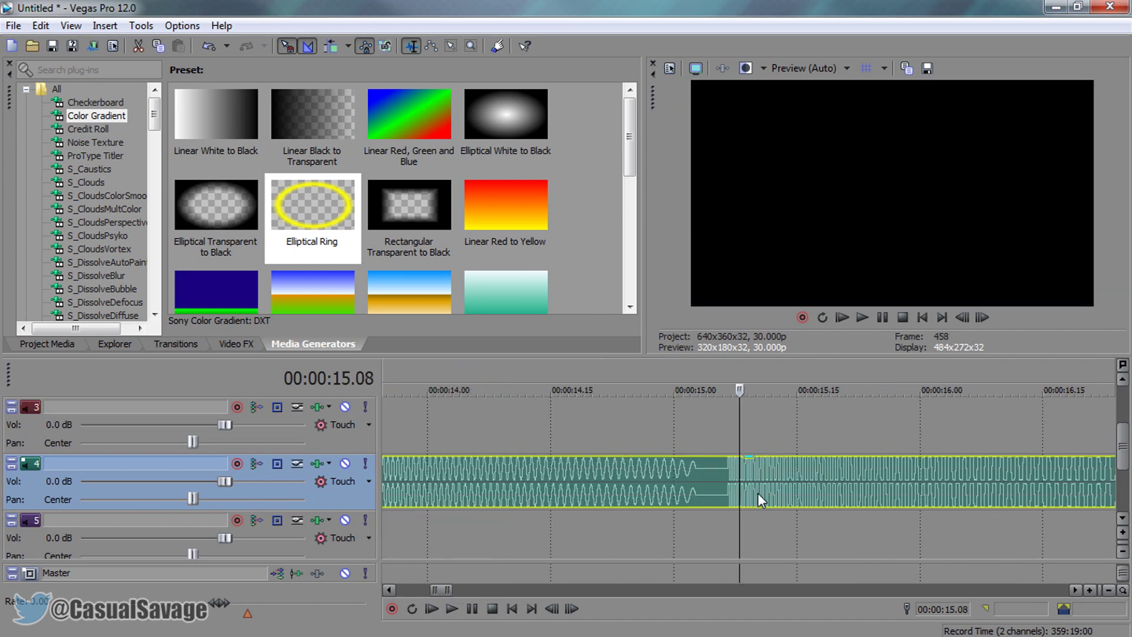
{"action": "left_click", "coordinate": [721, 497]}
{"action": "key", "text": "s"}
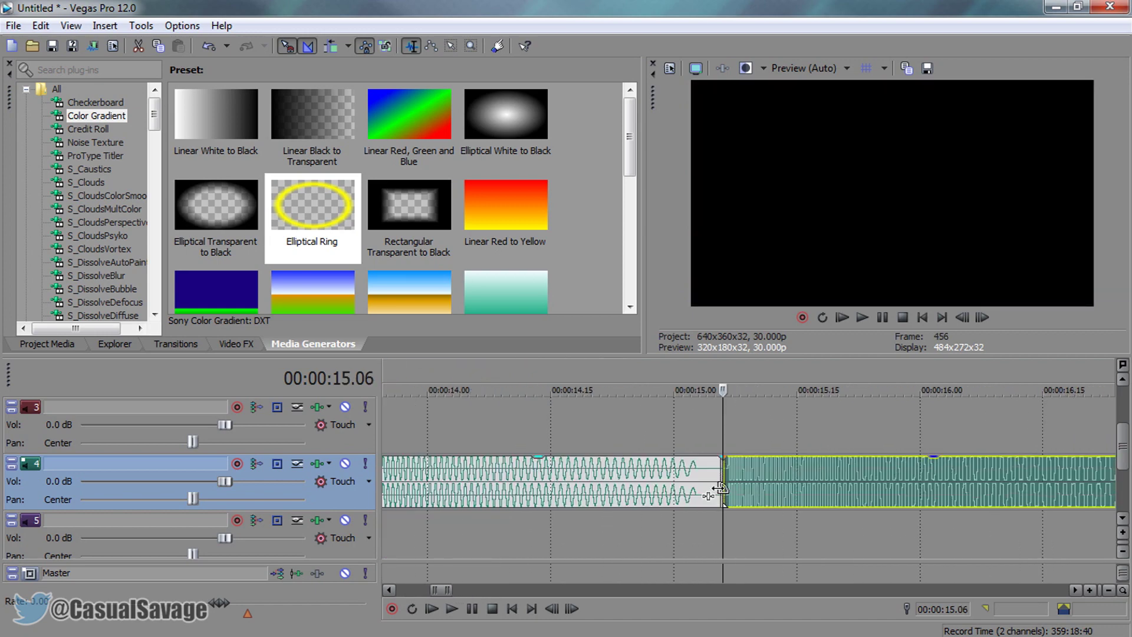
{"action": "left_click", "coordinate": [703, 486]}
{"action": "key", "text": "Delete"}
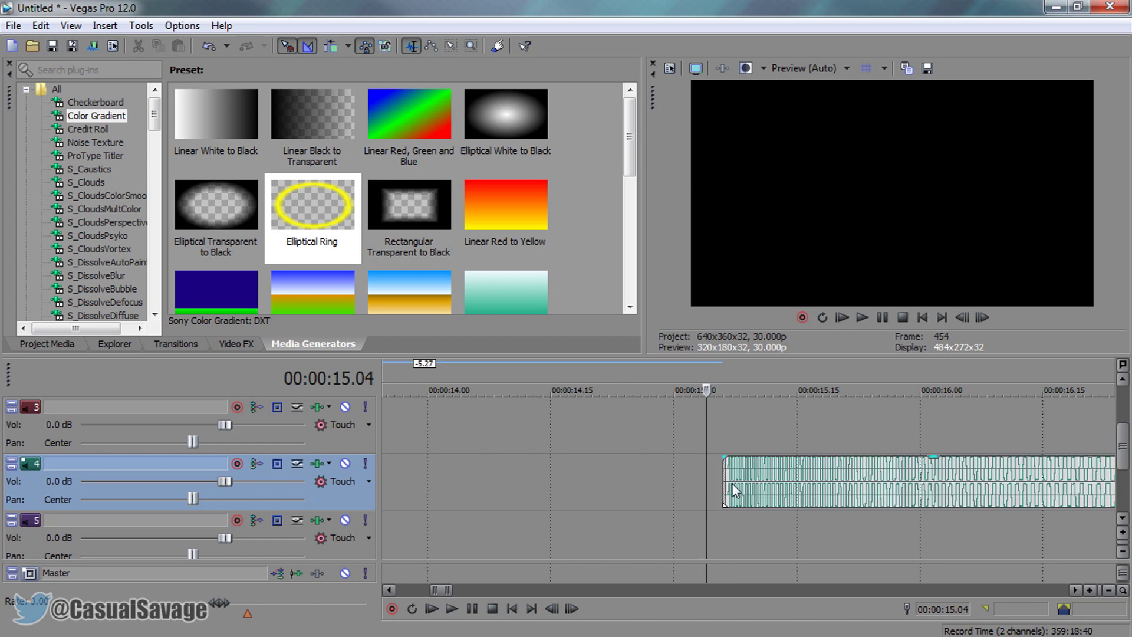
{"action": "left_click", "coordinate": [731, 483]}
- Split the remaining sound at 16.26 and delete the trailing part
{"action": "scroll", "coordinate": [744, 484], "scroll_direction": "up", "scroll_amount": 3}
{"action": "scroll", "coordinate": [743, 484], "scroll_direction": "down", "scroll_amount": 10}
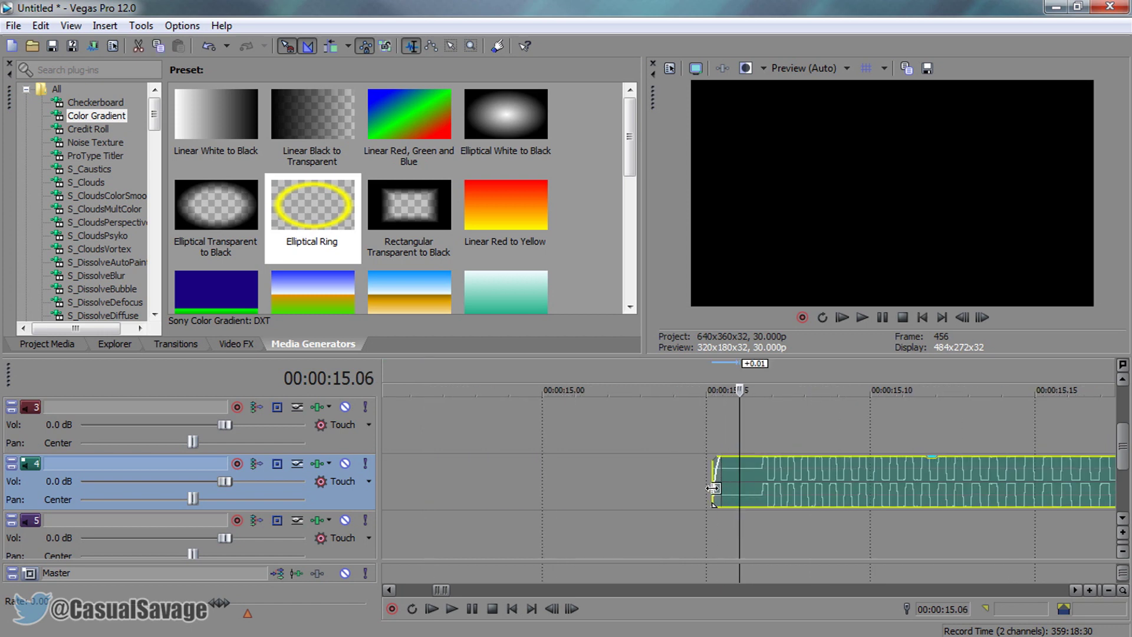
{"action": "left_click", "coordinate": [787, 502]}
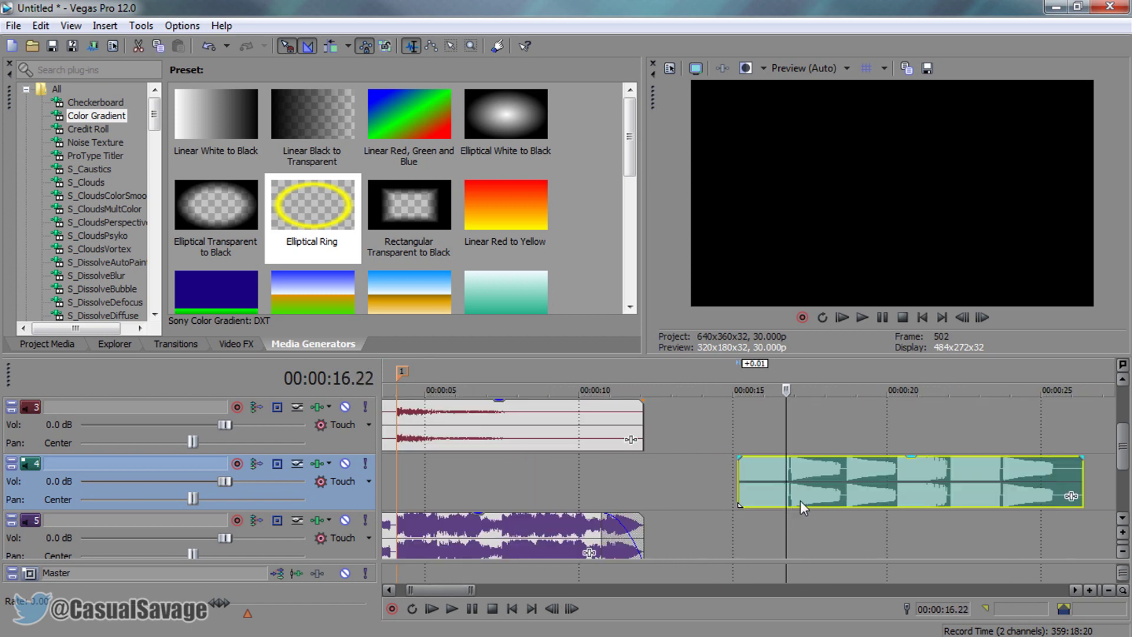
{"action": "scroll", "coordinate": [783, 497], "scroll_direction": "up", "scroll_amount": 5}
{"action": "left_click", "coordinate": [790, 494]}
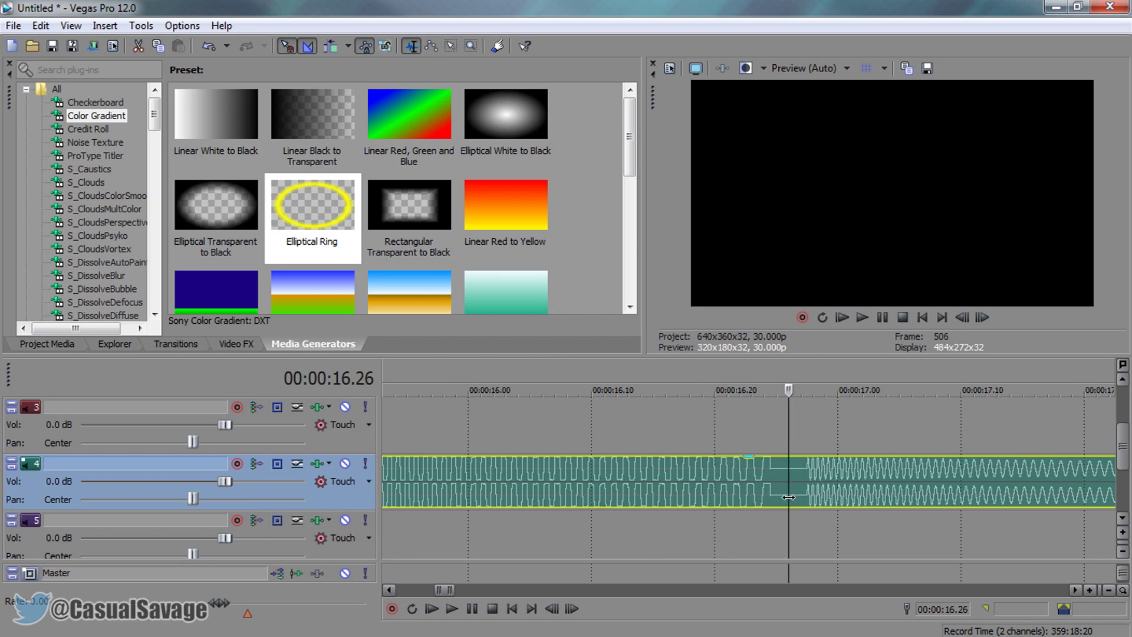
{"action": "scroll", "coordinate": [789, 492], "scroll_direction": "down", "scroll_amount": 8}
{"action": "key", "text": "s"}
{"action": "left_click", "coordinate": [791, 486]}
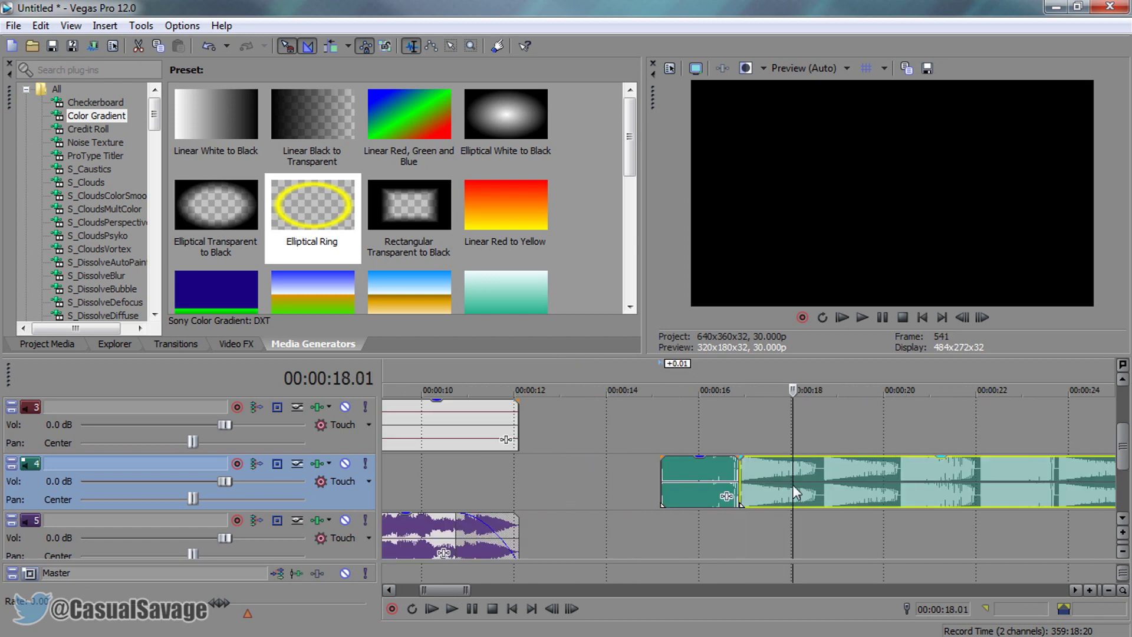
{"action": "scroll", "coordinate": [790, 484], "scroll_direction": "down", "scroll_amount": 4}
{"action": "key", "text": "Delete"}
- Place the boom sound at about 3.5 s, just before the explosion, with a 00:00:00.22 fade-in
{"action": "left_click_drag", "start_coordinate": [630, 480], "coordinate": [453, 475]}
{"action": "left_click", "coordinate": [447, 476]}
{"action": "scroll", "coordinate": [650, 490], "scroll_direction": "up", "scroll_amount": 4}
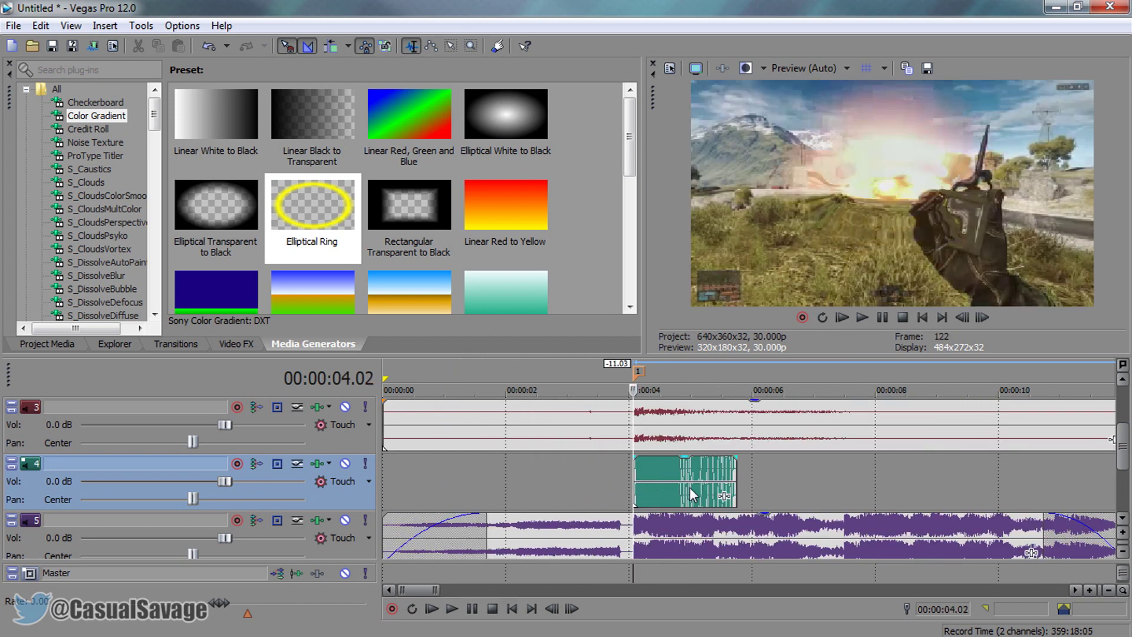
{"action": "scroll", "coordinate": [688, 487], "scroll_direction": "up", "scroll_amount": 3}
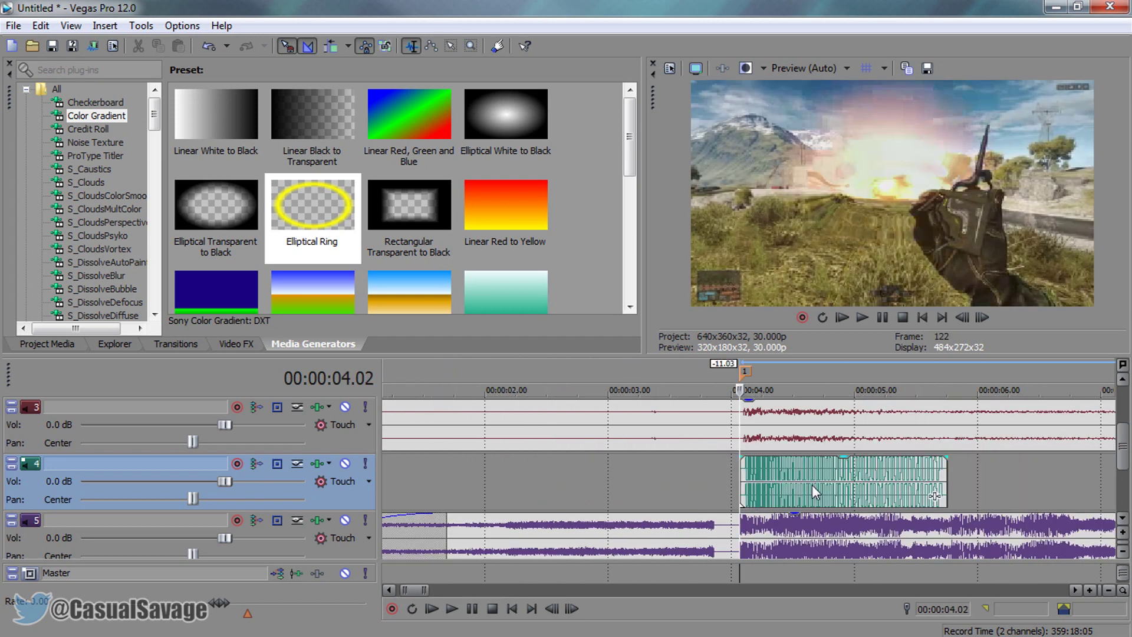
{"action": "scroll", "coordinate": [747, 479], "scroll_direction": "up", "scroll_amount": 4}
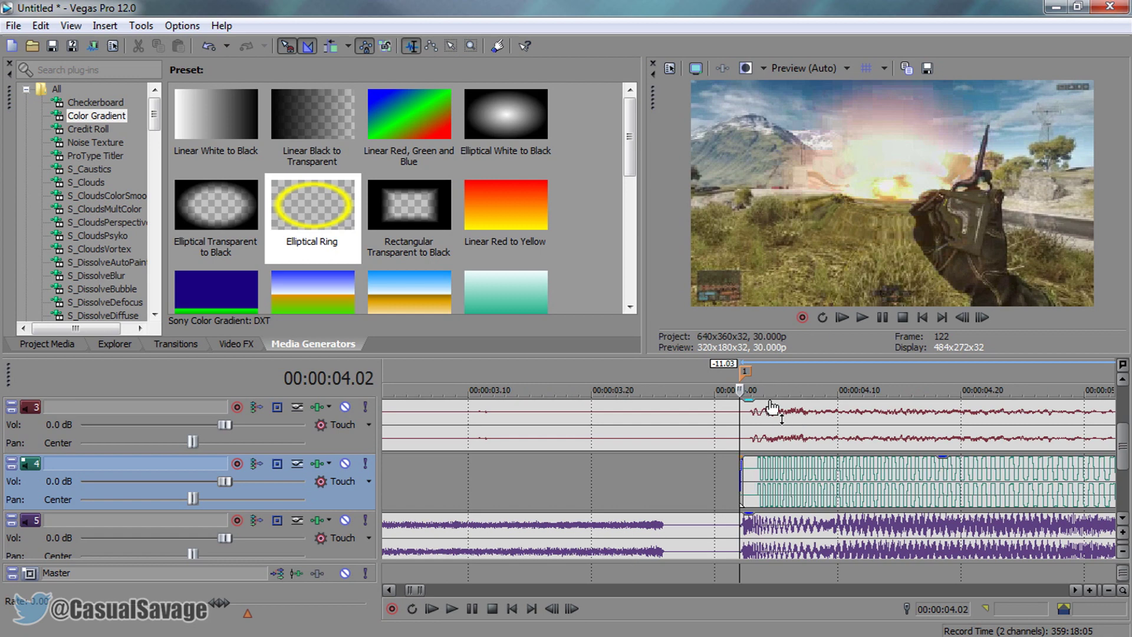
{"action": "scroll", "coordinate": [801, 484], "scroll_direction": "down", "scroll_amount": 10}
{"action": "left_click_drag", "start_coordinate": [689, 482], "coordinate": [642, 486]}
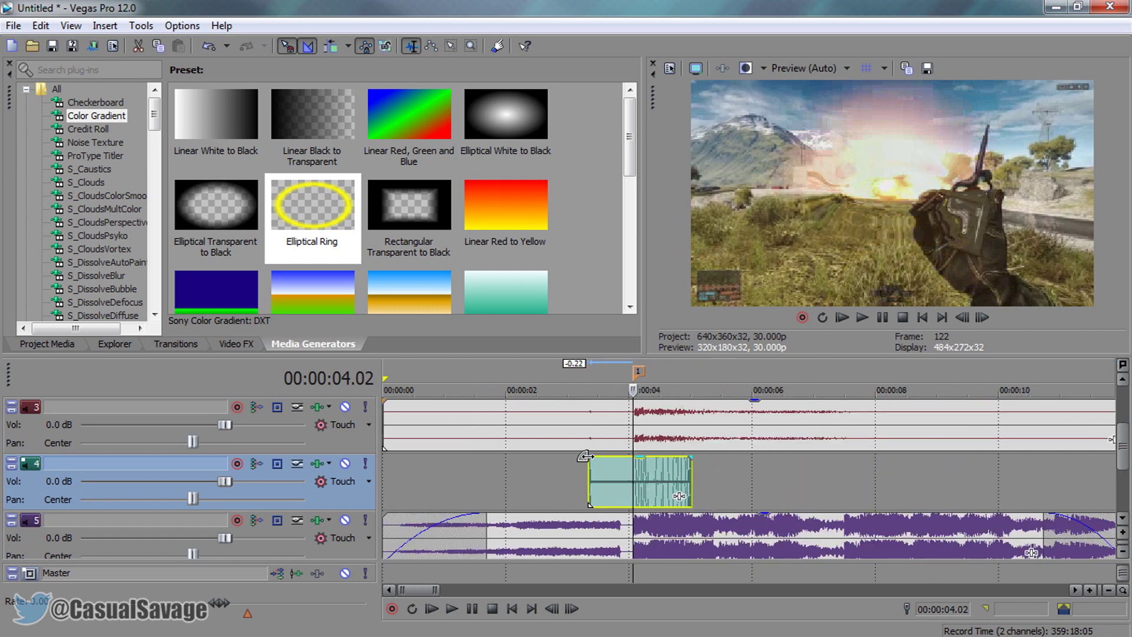
{"action": "left_click_drag", "start_coordinate": [586, 456], "coordinate": [631, 457]}
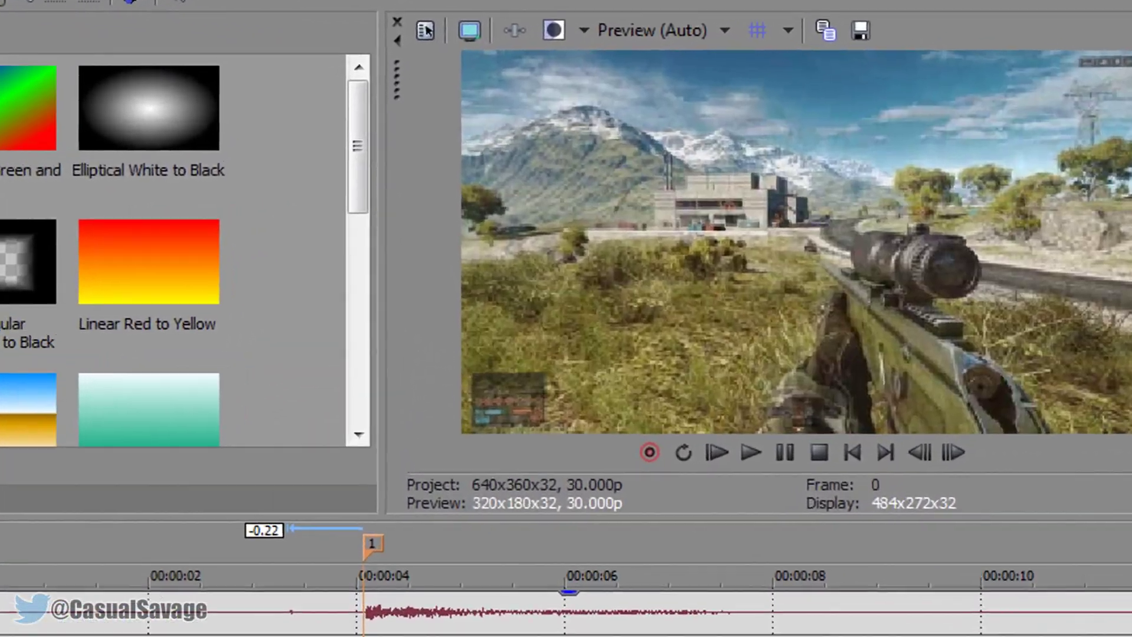
{"action": "key", "text": "space"}
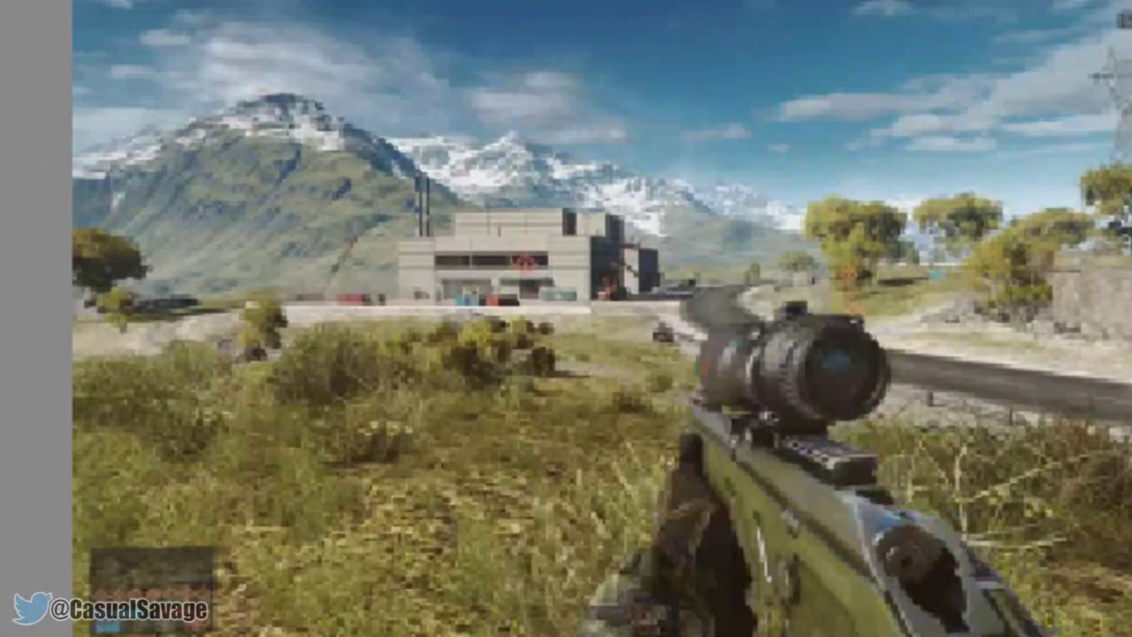
- Raise track 3's explosion audio volume from 0.0 dB to 7.0 dB
{"action": "key", "text": "3"}
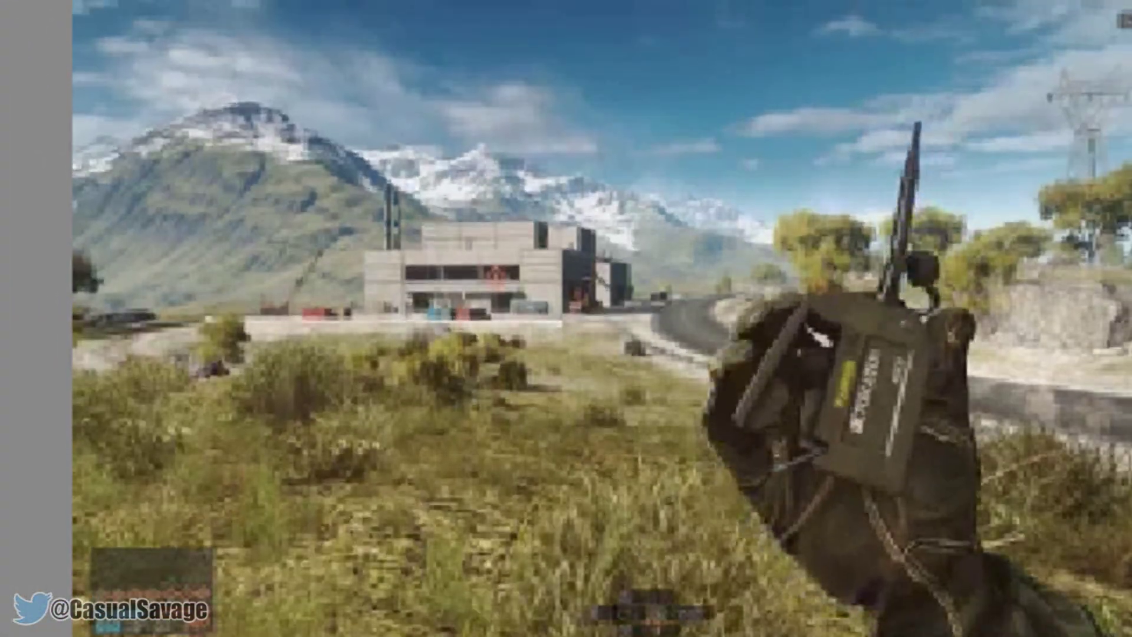
{"action": "left_click", "coordinate": [602, 318]}
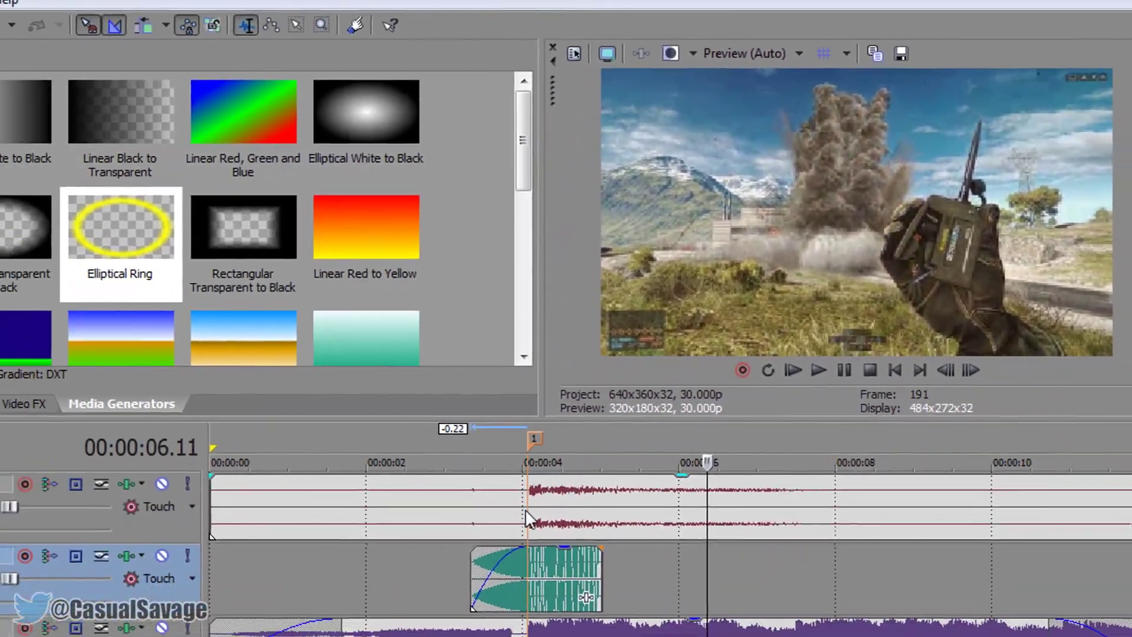
{"action": "left_click", "coordinate": [525, 508]}
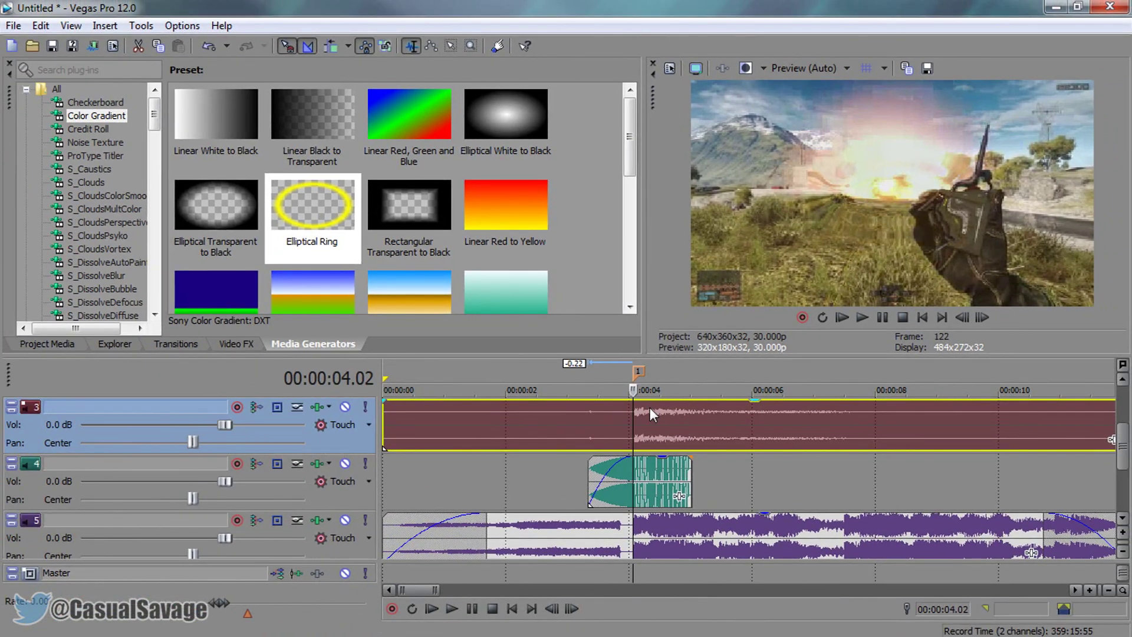
{"action": "left_click", "coordinate": [231, 422]}
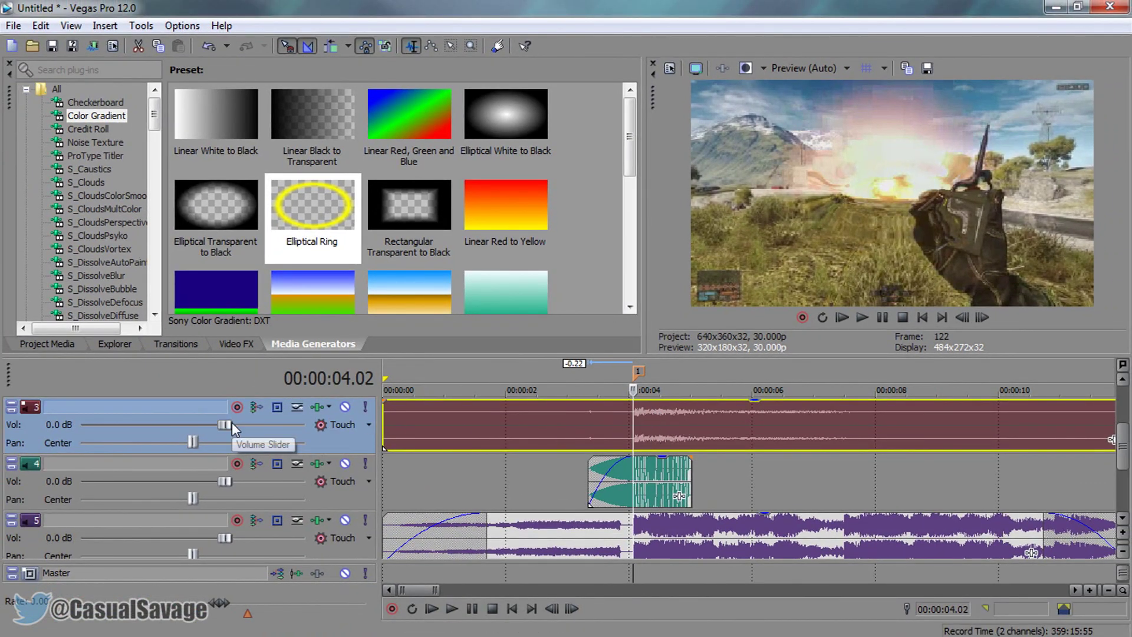
{"action": "scroll", "coordinate": [232, 422], "scroll_direction": "up", "scroll_amount": 4}
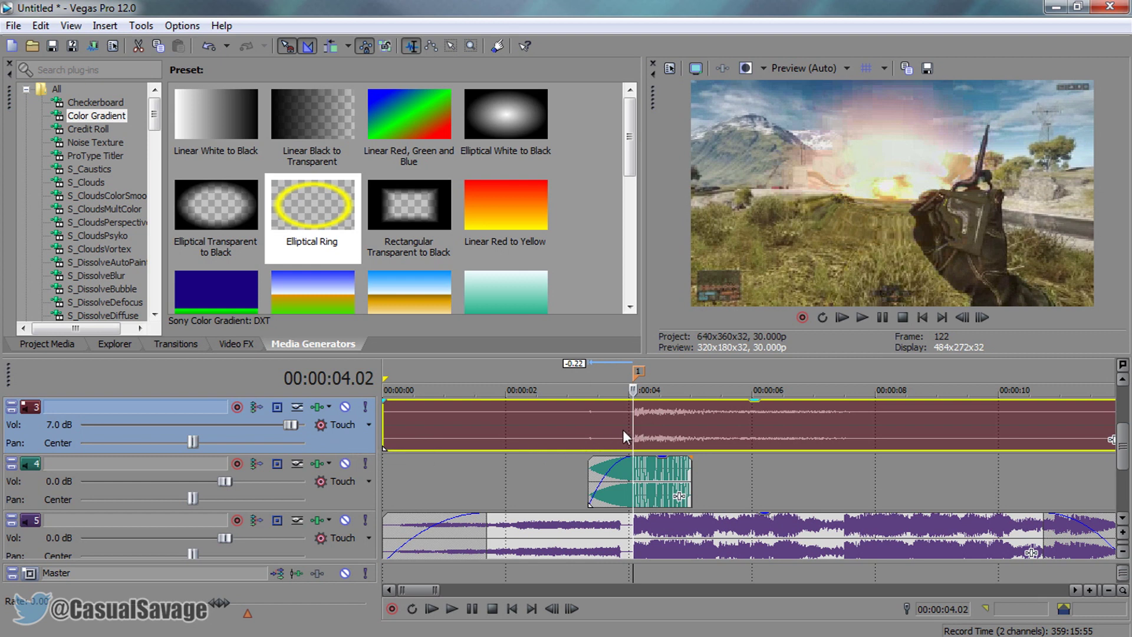
{"action": "left_click", "coordinate": [387, 430]}
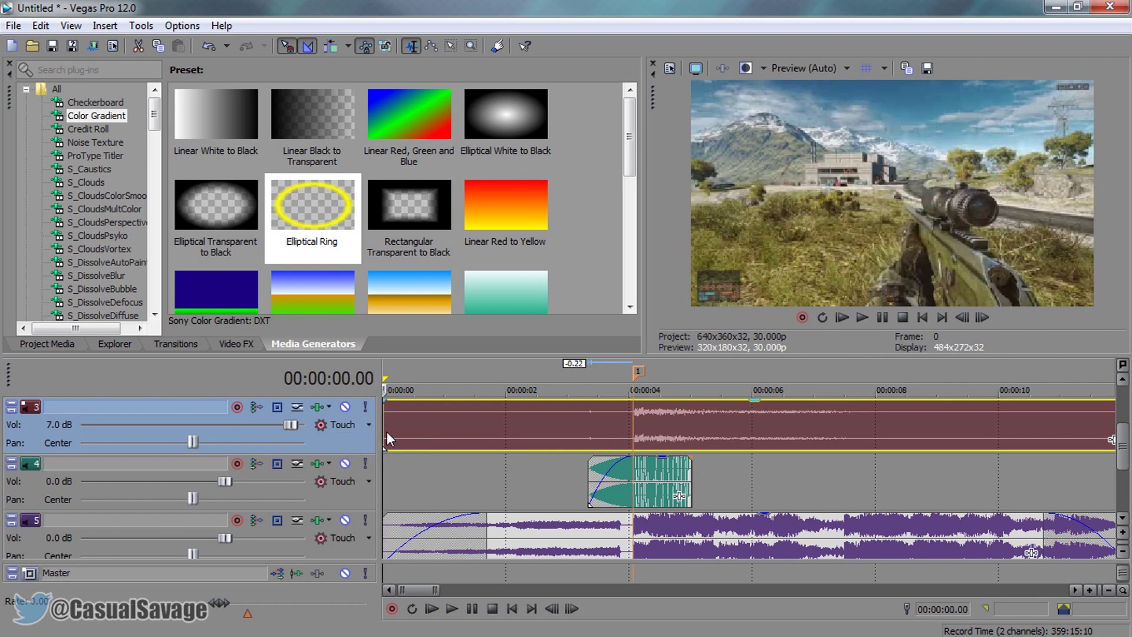
{"action": "left_click", "coordinate": [804, 69]}
- Switch preview quality to Good (Auto) and play the whole edit from the start
{"action": "mouse_move", "coordinate": [805, 120]}
{"action": "left_click", "coordinate": [896, 128]}
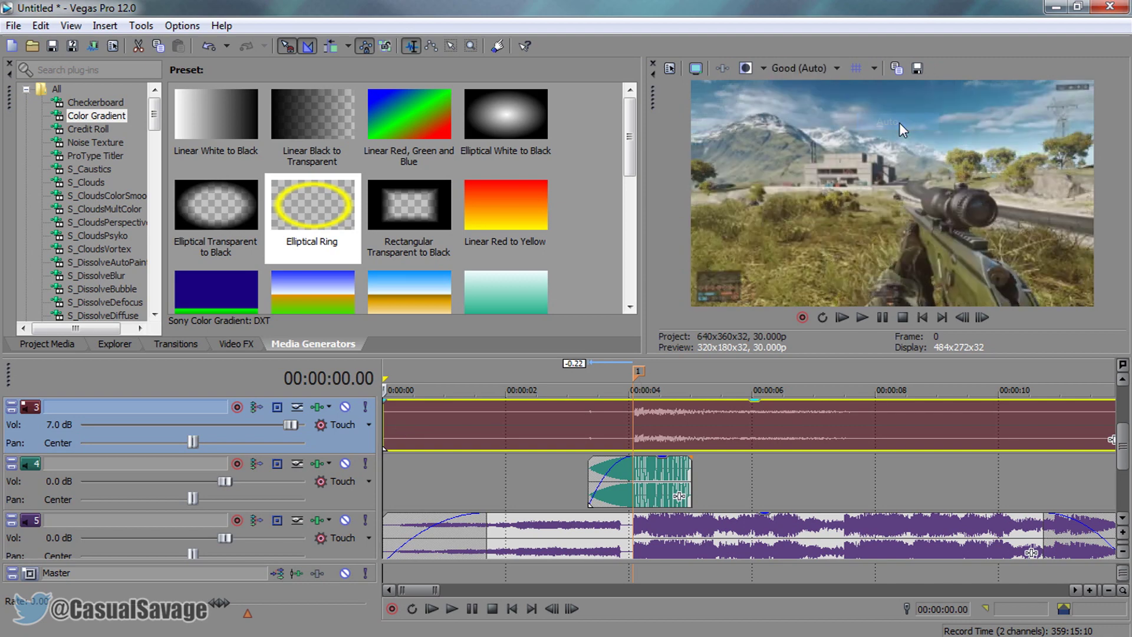
{"action": "key", "text": "space"}
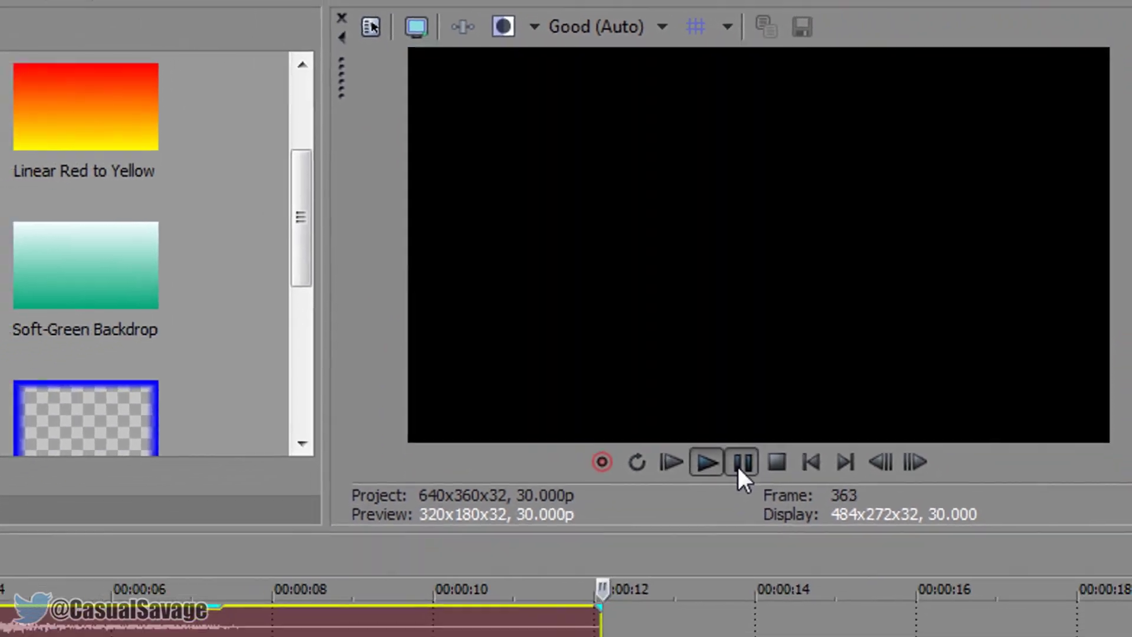
{"action": "left_click", "coordinate": [739, 463]}
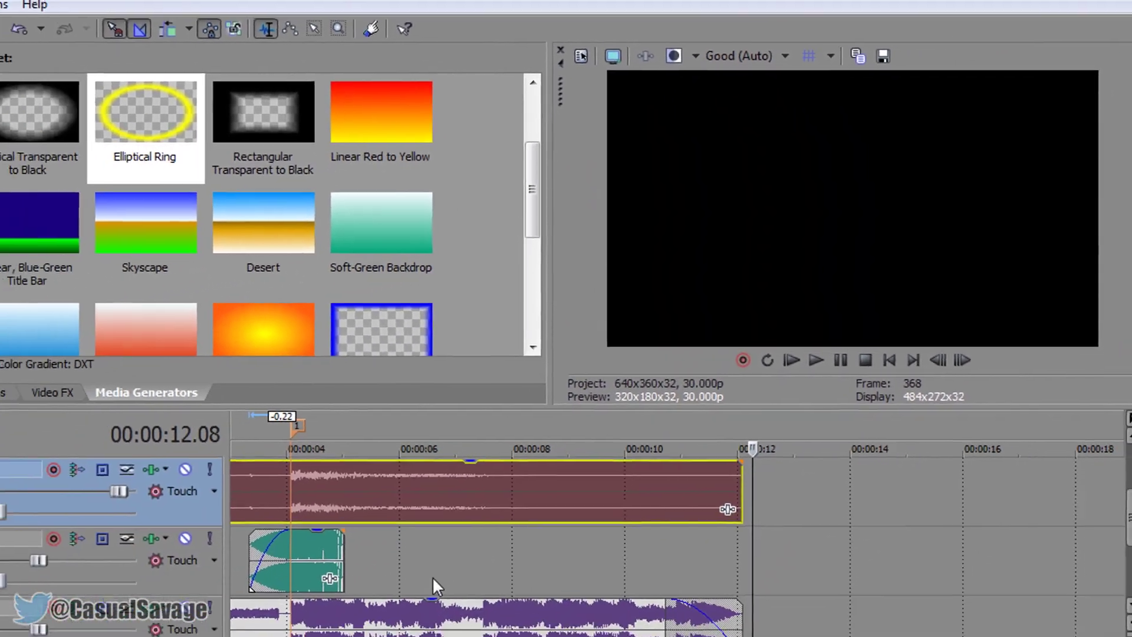
{"action": "left_click", "coordinate": [493, 532]}
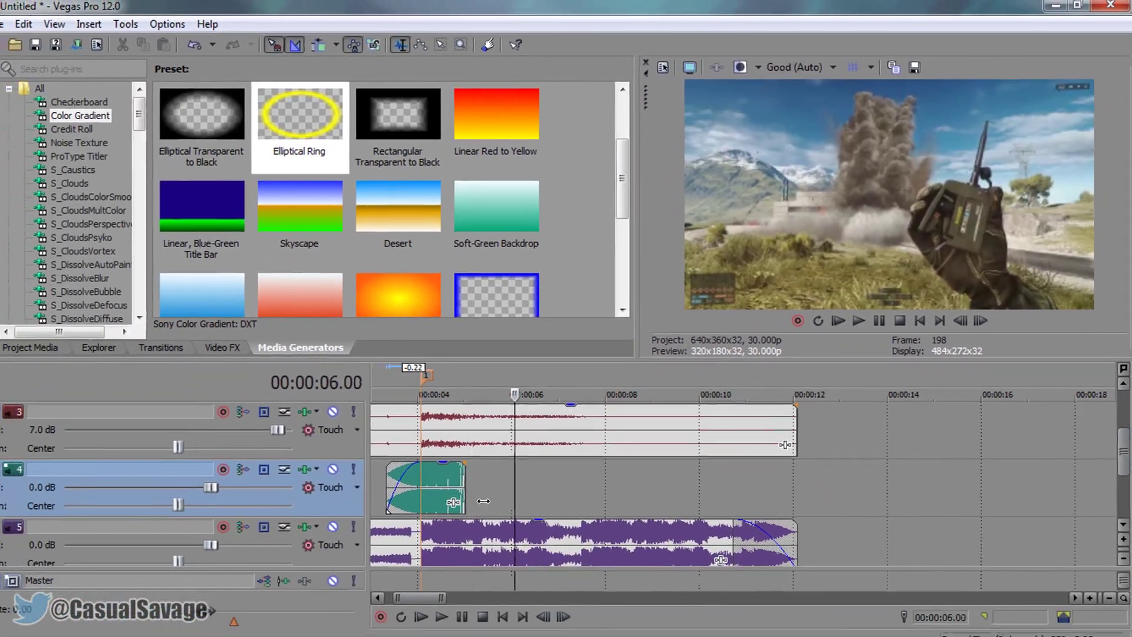
{"action": "left_click", "coordinate": [421, 495]}
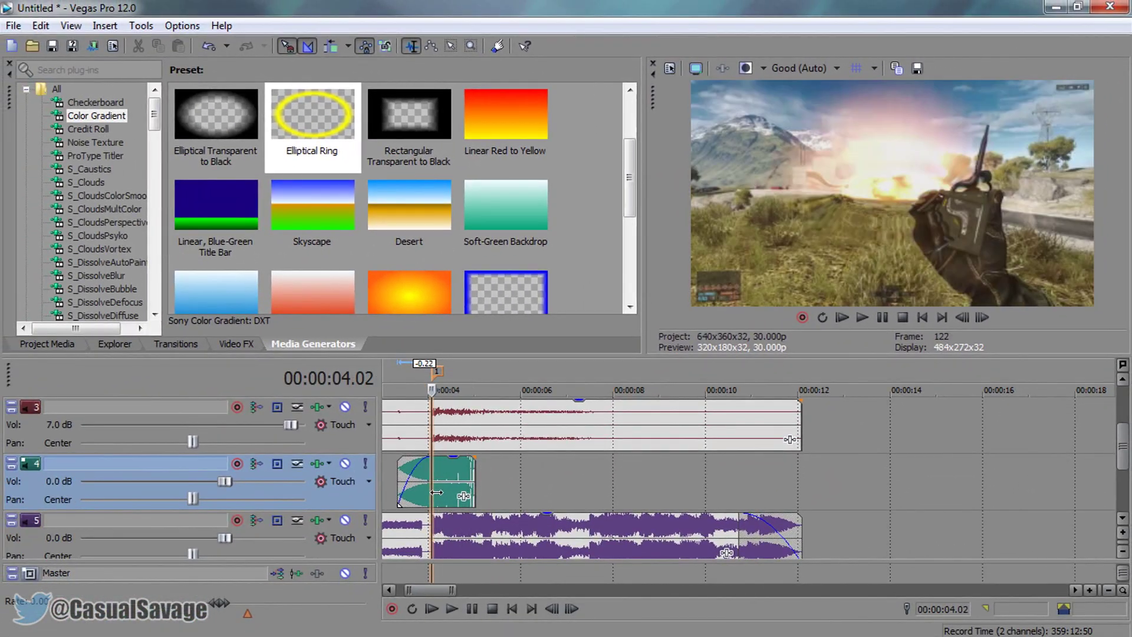
{"action": "scroll", "coordinate": [1123, 439], "scroll_direction": "up", "scroll_amount": 1}
{"action": "scroll", "coordinate": [1127, 439], "scroll_direction": "up", "scroll_amount": 1}
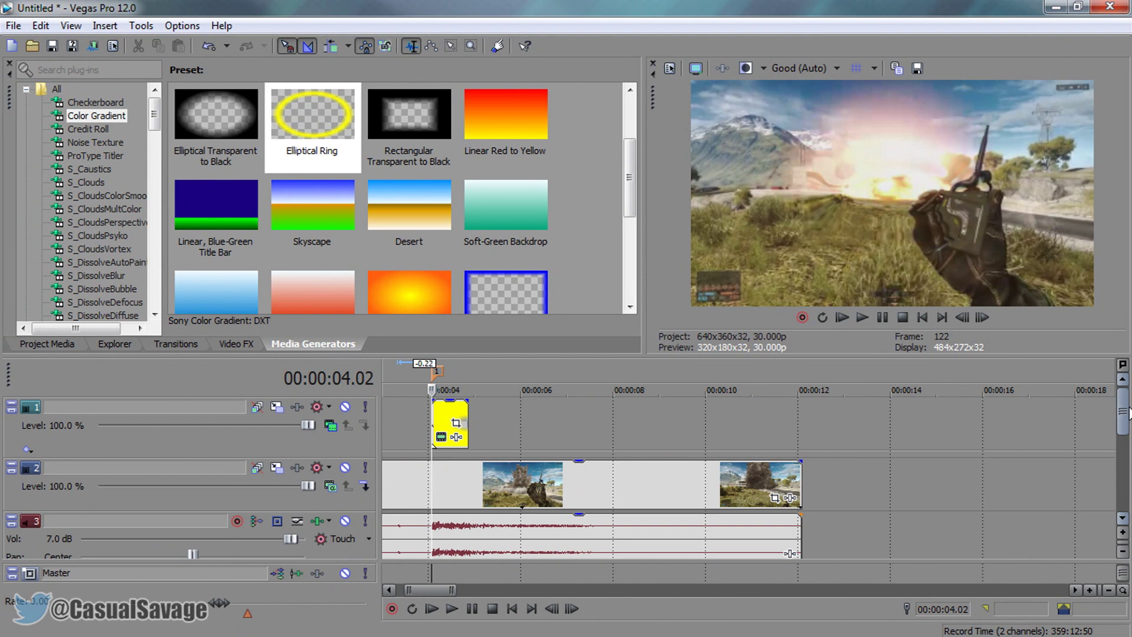
{"action": "scroll", "coordinate": [1127, 438], "scroll_direction": "down", "scroll_amount": 1}
{"action": "scroll", "coordinate": [1128, 454], "scroll_direction": "down", "scroll_amount": 2}
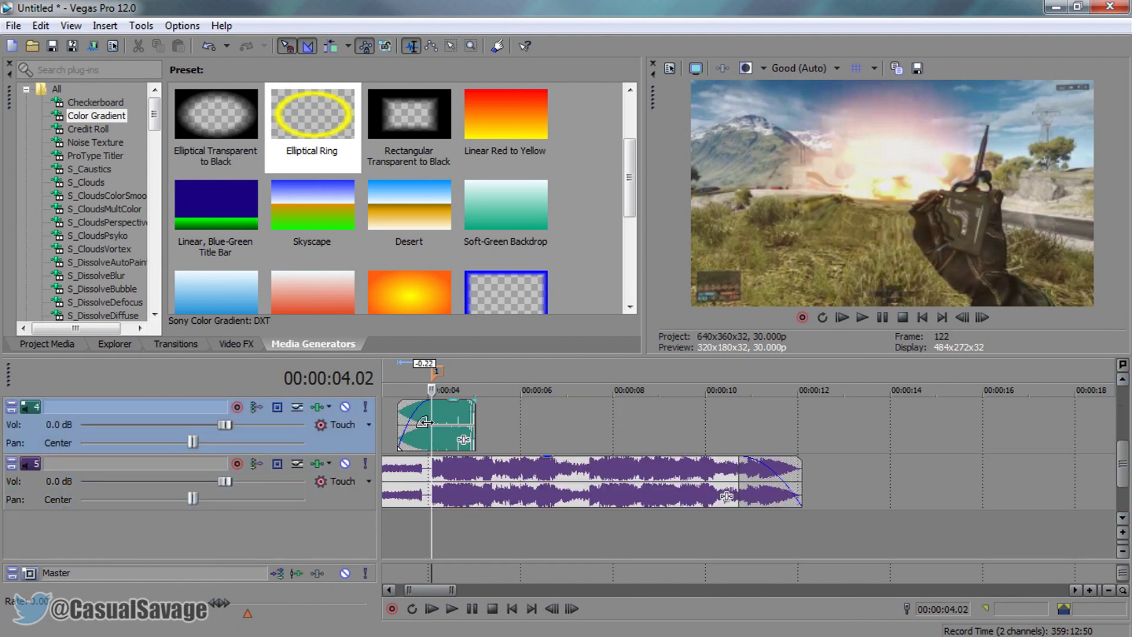
{"action": "left_click", "coordinate": [447, 419]}
{"action": "scroll", "coordinate": [504, 444], "scroll_direction": "down", "scroll_amount": 5}
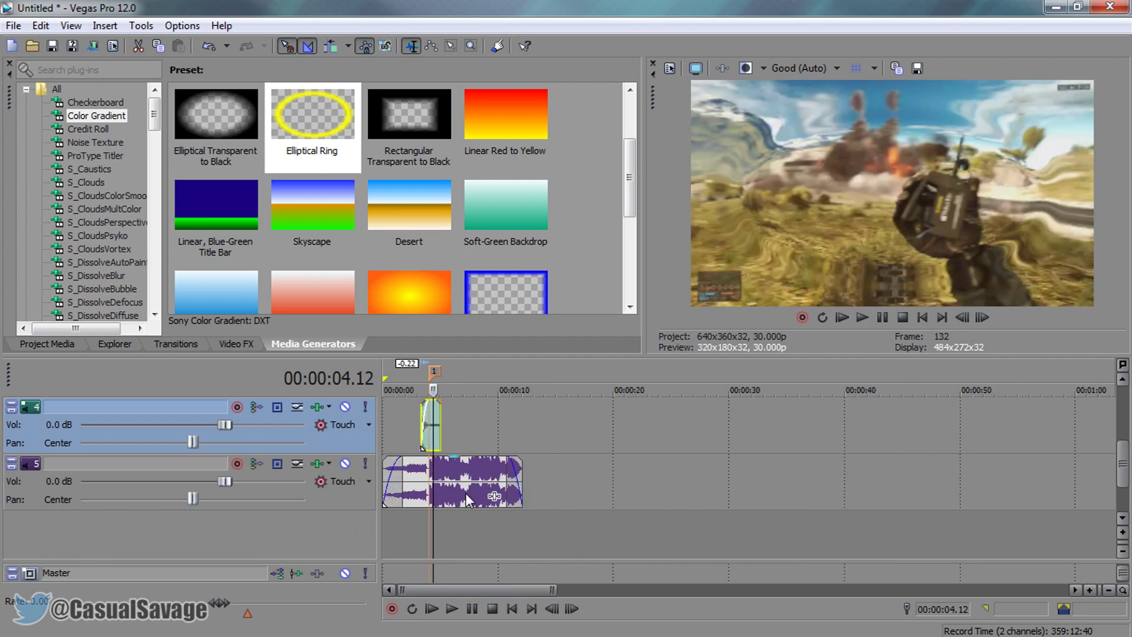
{"action": "scroll", "coordinate": [469, 493], "scroll_direction": "up", "scroll_amount": 3}
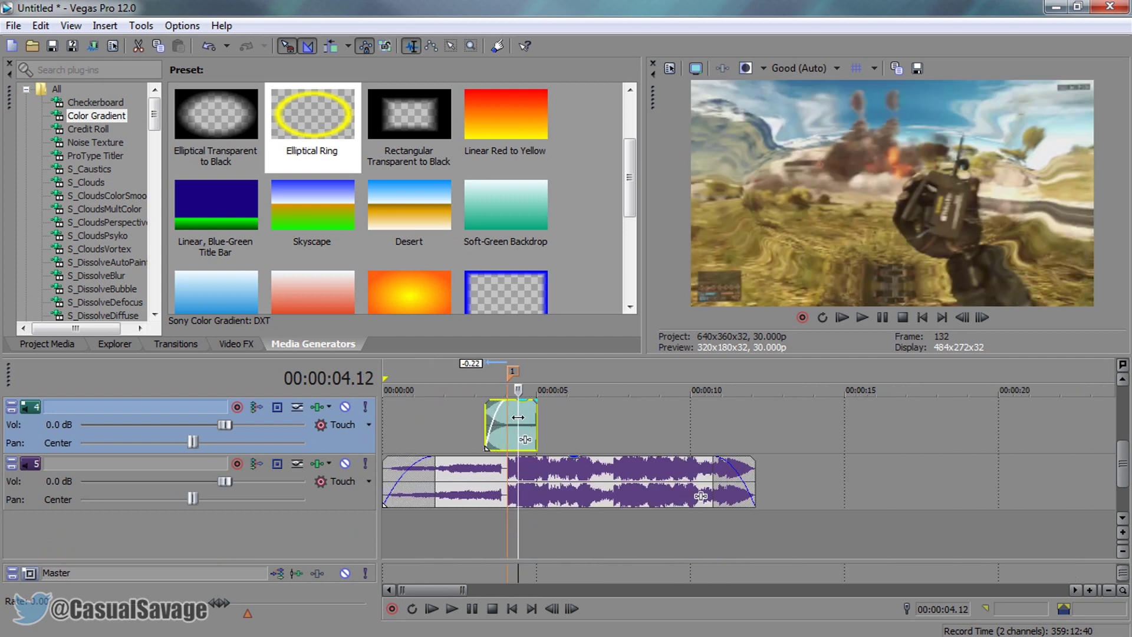
{"action": "left_click", "coordinate": [521, 421]}
{"action": "scroll", "coordinate": [522, 421], "scroll_direction": "up", "scroll_amount": 5}
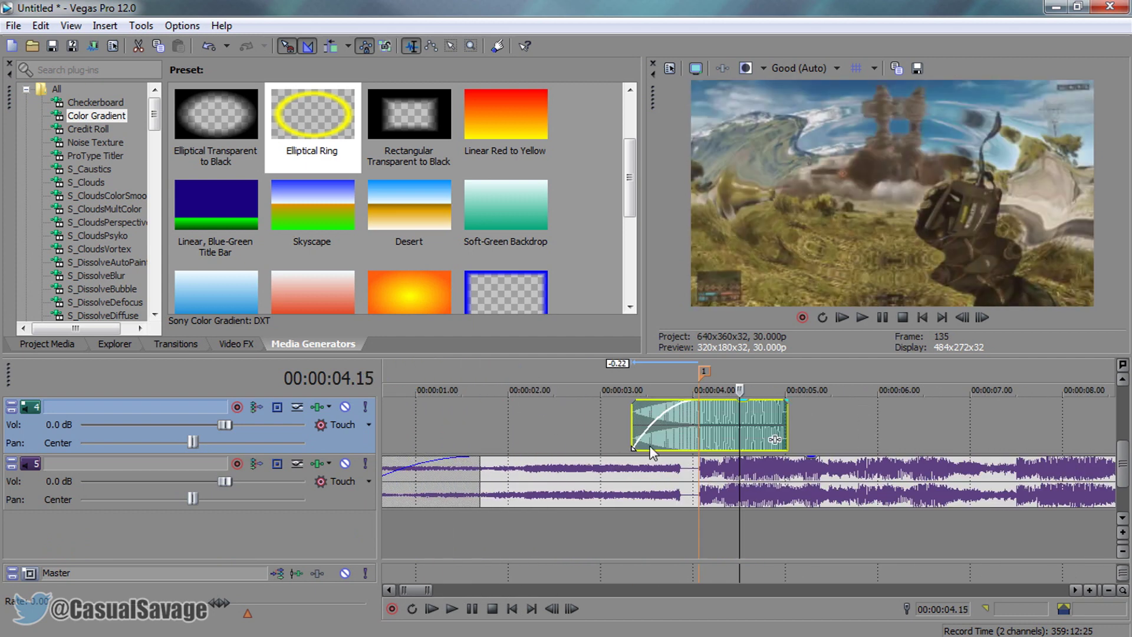
{"action": "scroll", "coordinate": [728, 408], "scroll_direction": "down", "scroll_amount": 3}
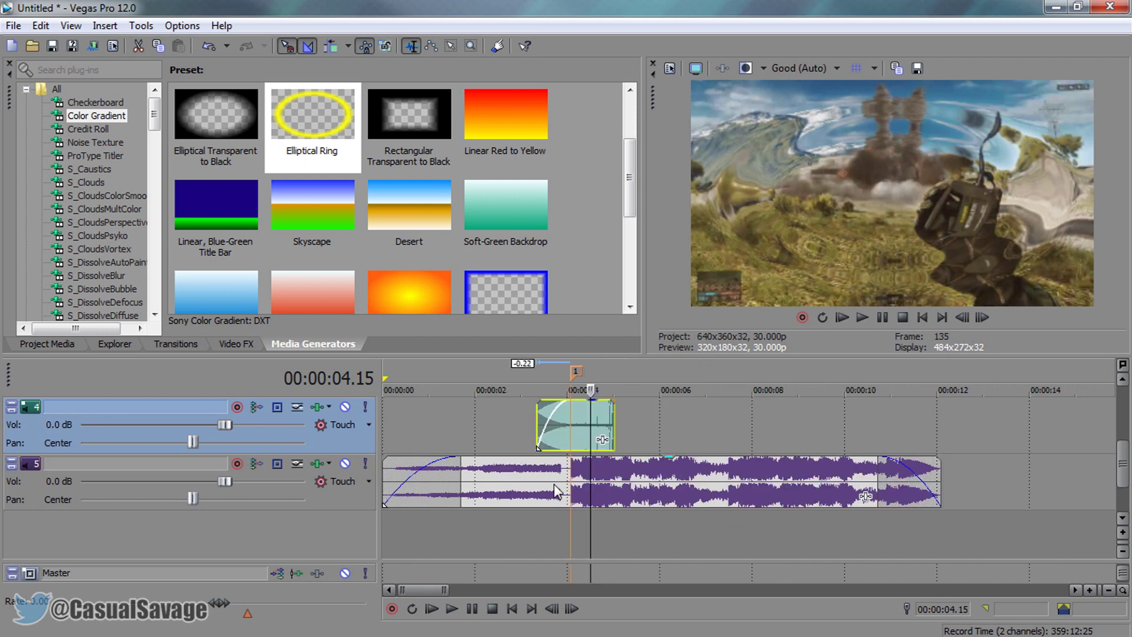
{"action": "left_click", "coordinate": [582, 478]}
{"action": "left_click", "coordinate": [571, 479]}
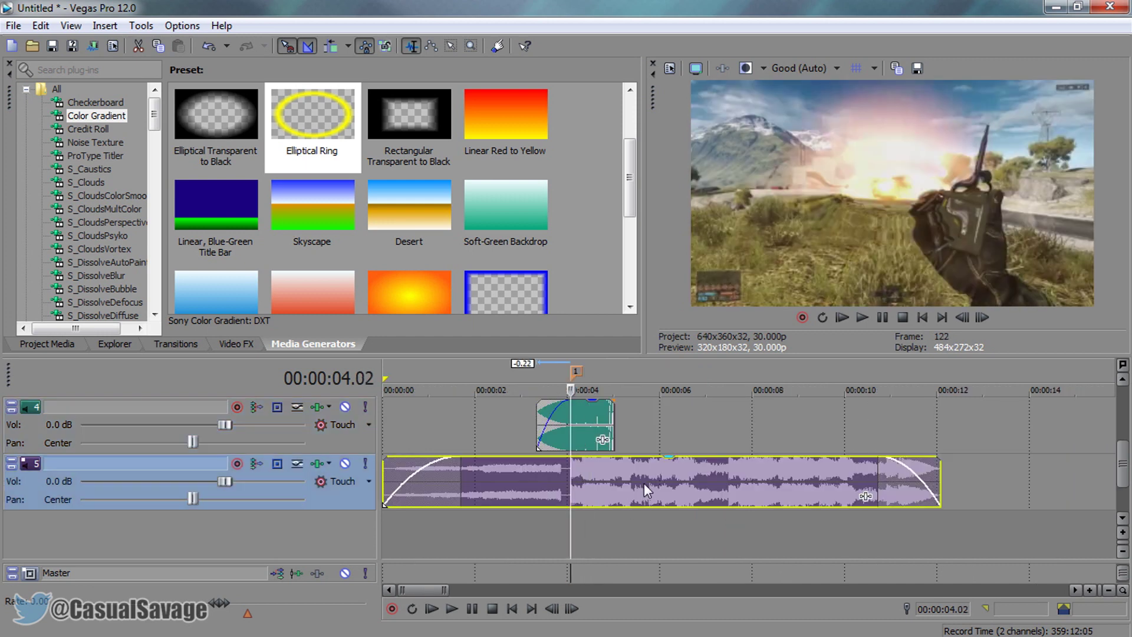
{"action": "left_click_drag", "start_coordinate": [1123, 472], "coordinate": [1126, 439]}
{"action": "left_click", "coordinate": [567, 434]}
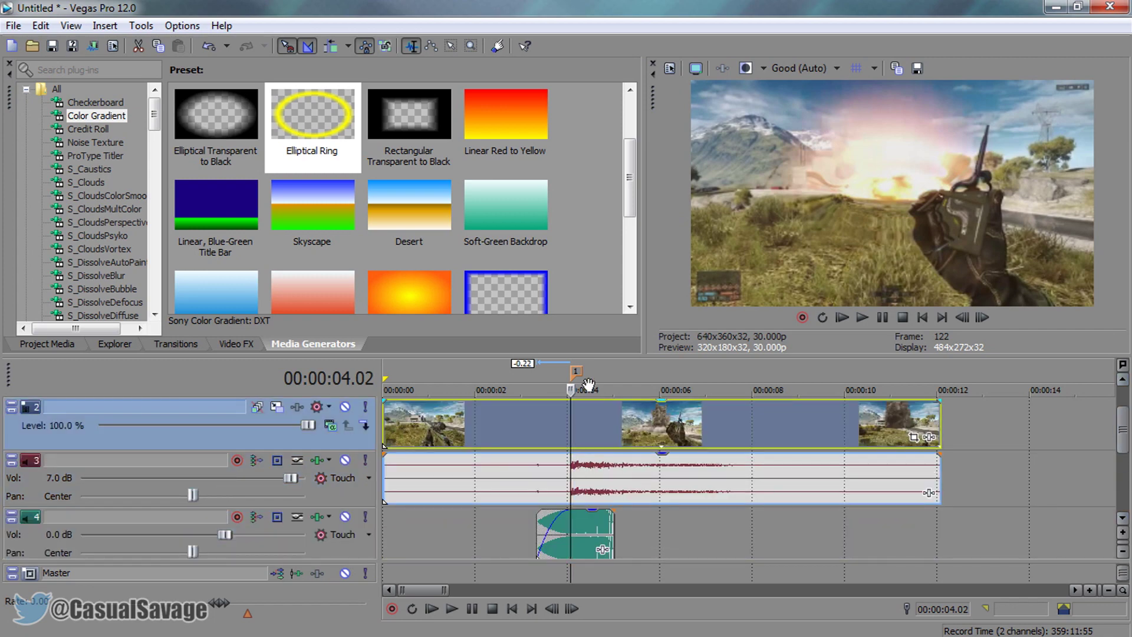